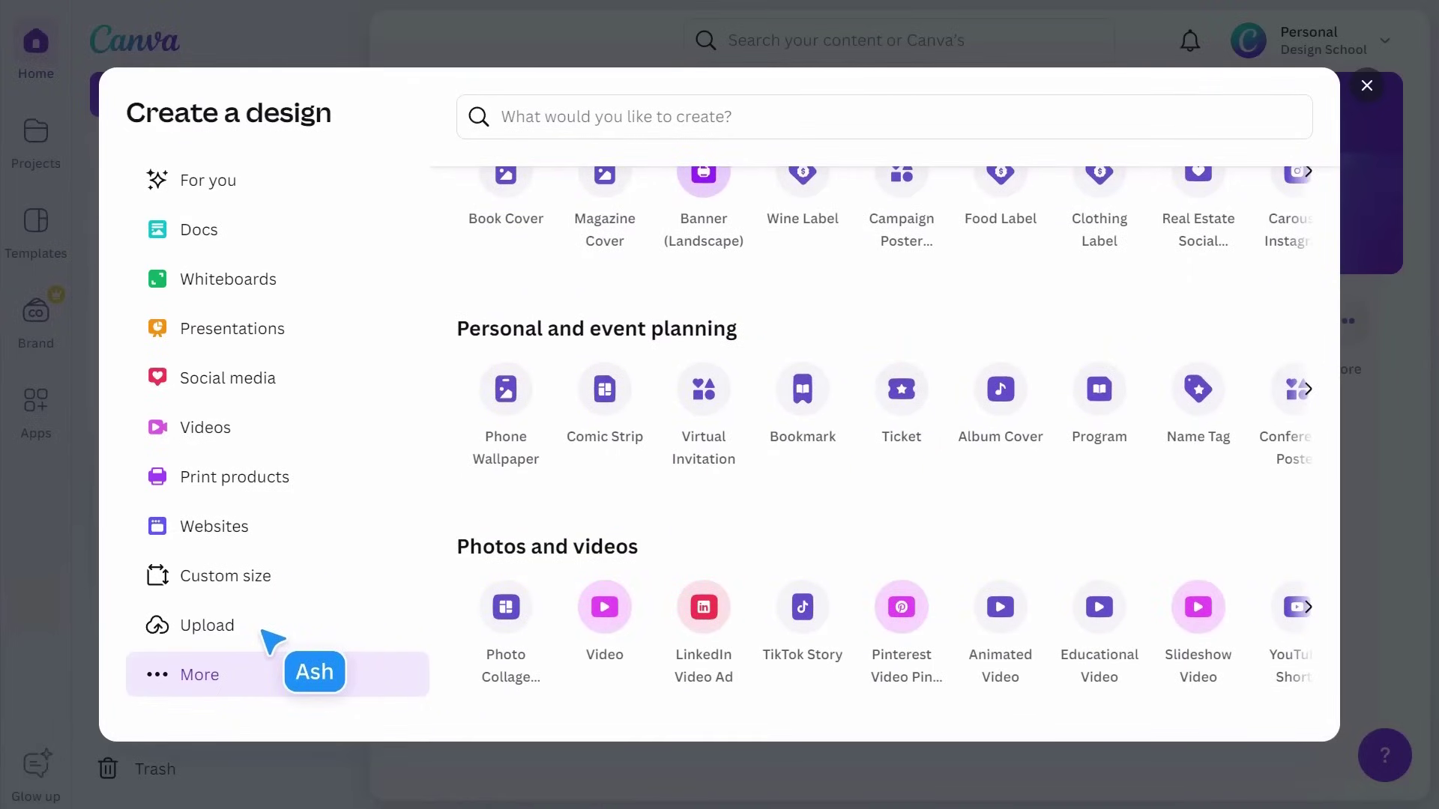
Browse the Website and Video design types, then show the Doc design options
{"action": "left_click", "coordinate": [215, 527]}
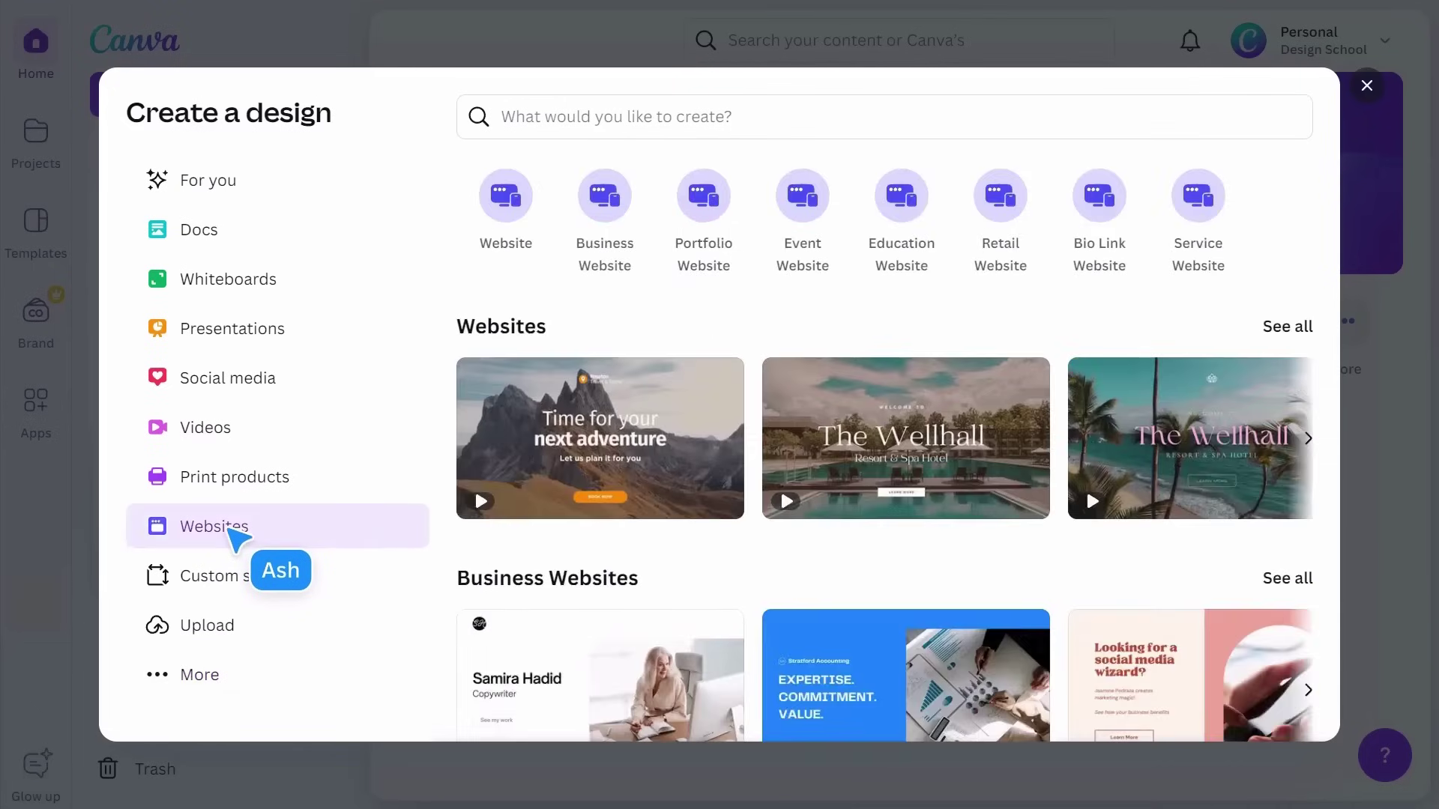
{"action": "scroll", "coordinate": [450, 469], "scroll_direction": "down", "scroll_amount": 3}
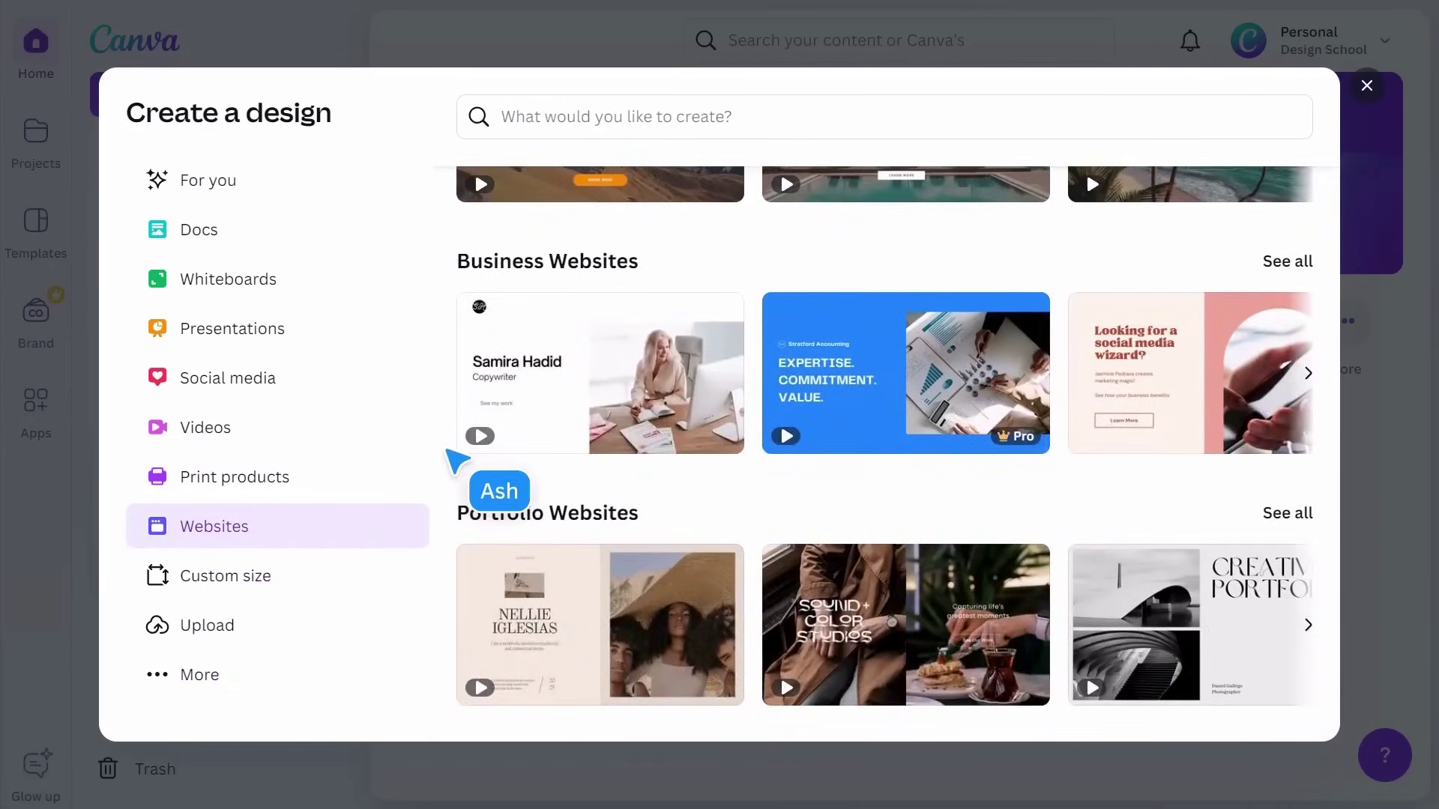
{"action": "left_click", "coordinate": [228, 430]}
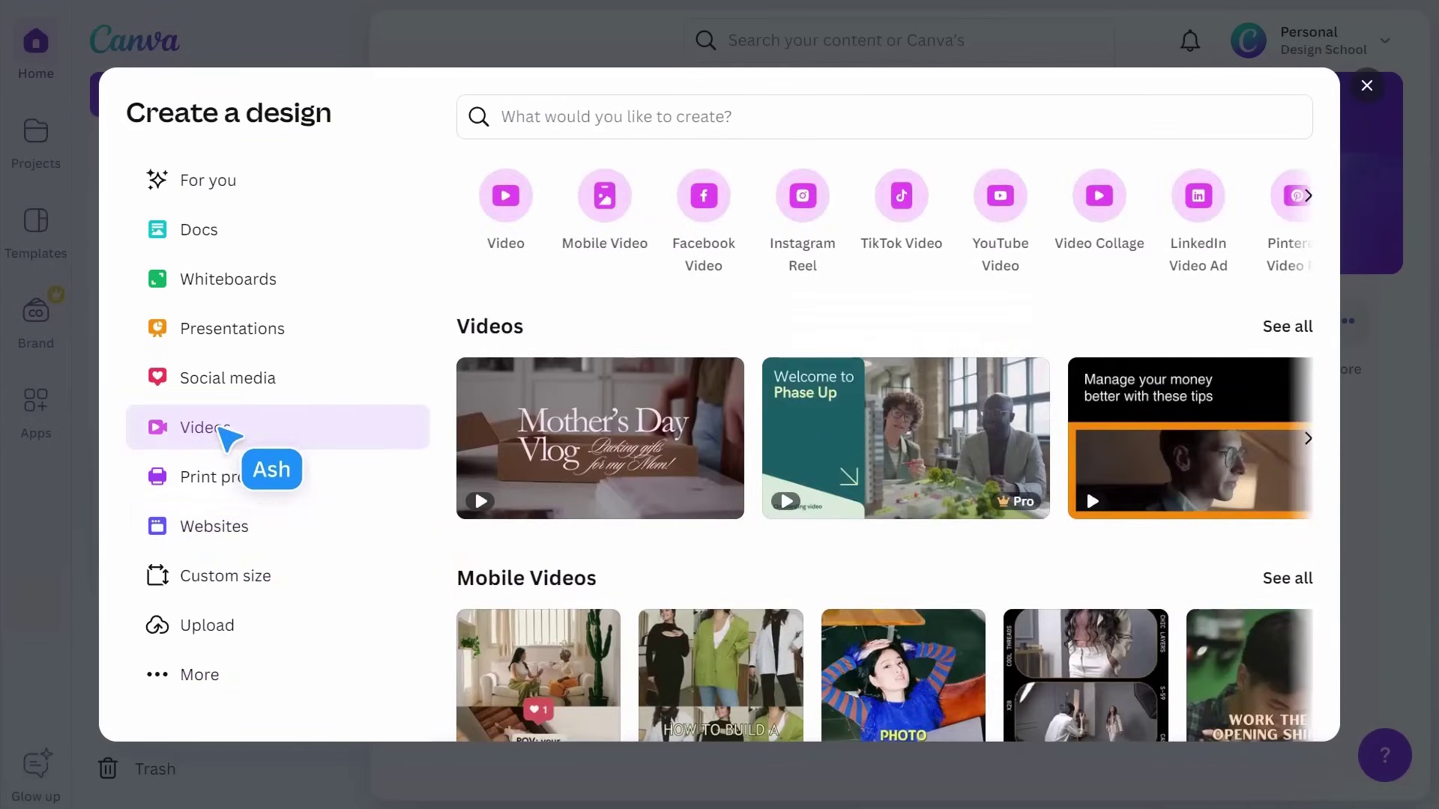
{"action": "scroll", "coordinate": [443, 395], "scroll_direction": "down", "scroll_amount": 4}
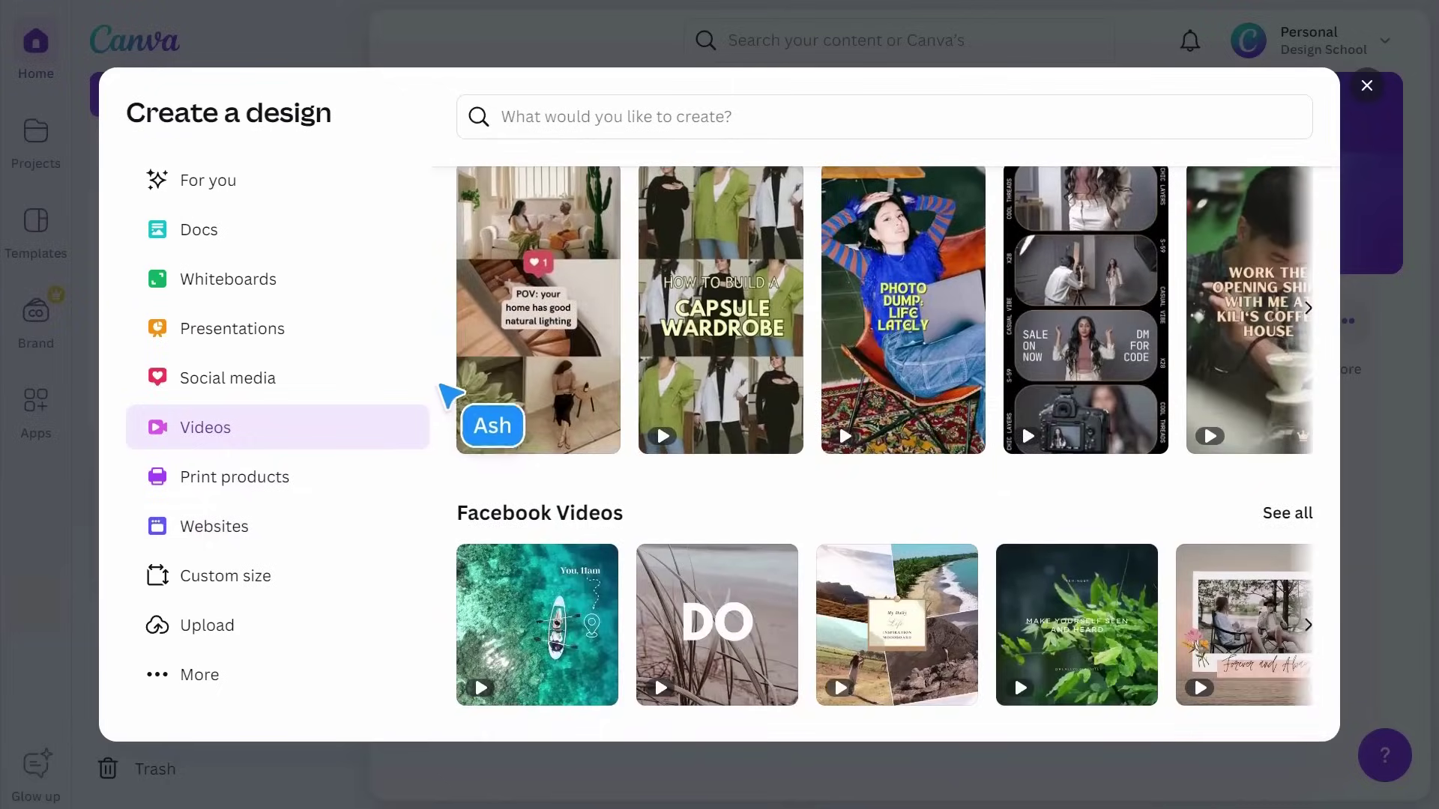
{"action": "left_click", "coordinate": [217, 231]}
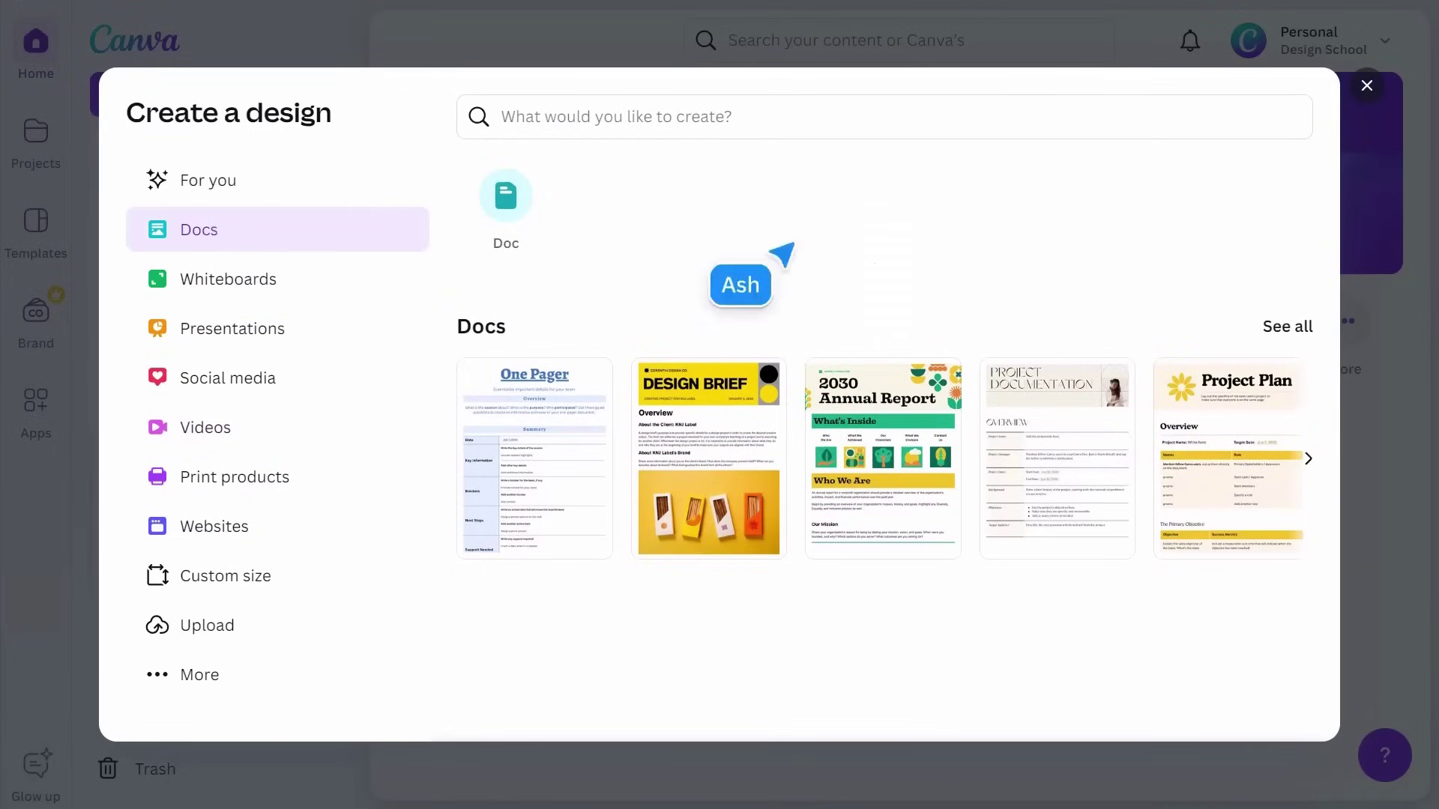
Open the full Docs template gallery and pick the Travel To-do List template
{"action": "left_click", "coordinate": [1266, 333]}
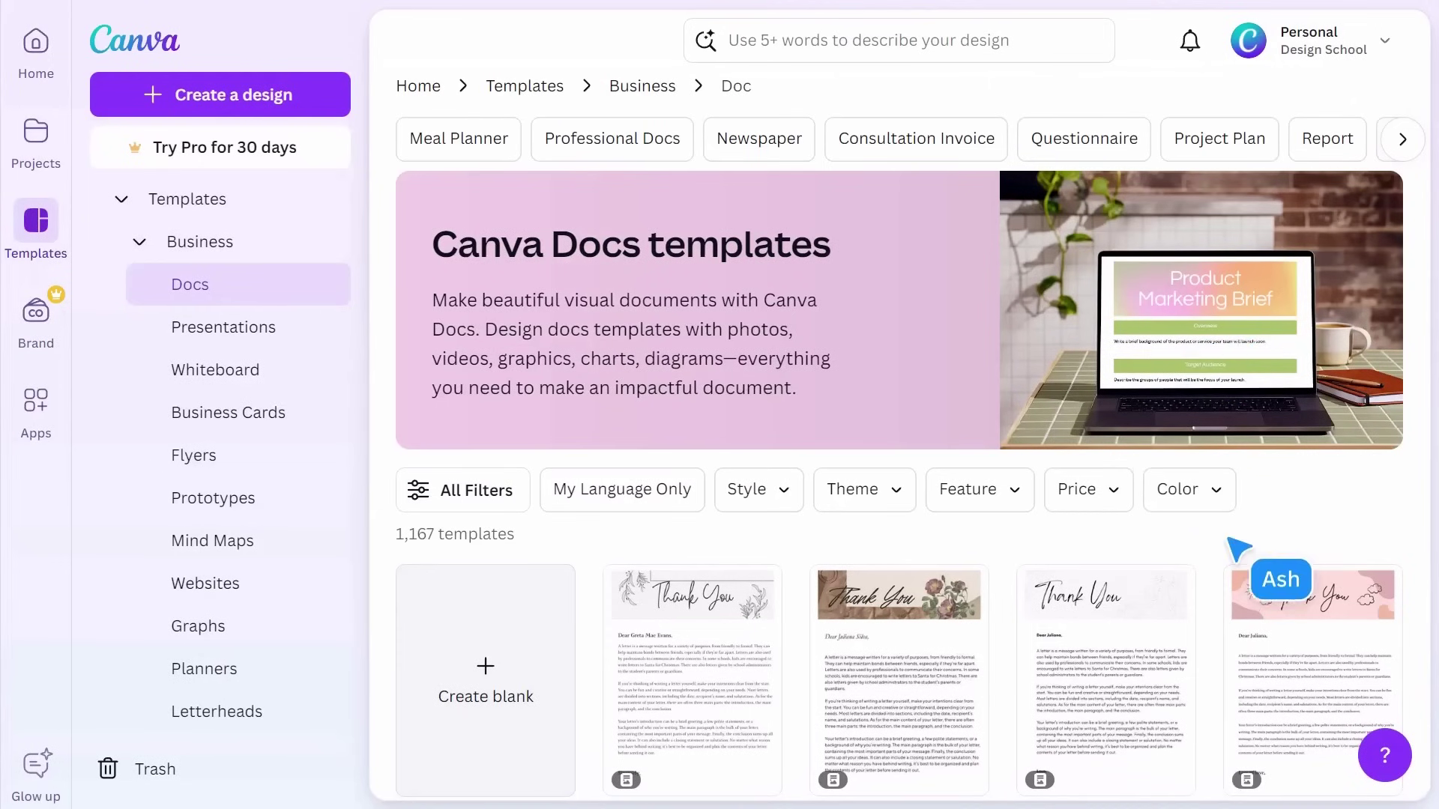
{"action": "scroll", "coordinate": [1235, 549], "scroll_direction": "down", "scroll_amount": 3}
{"action": "scroll", "coordinate": [1226, 551], "scroll_direction": "down", "scroll_amount": 3}
{"action": "scroll", "coordinate": [1221, 556], "scroll_direction": "down", "scroll_amount": 1}
{"action": "scroll", "coordinate": [1221, 563], "scroll_direction": "down", "scroll_amount": 3}
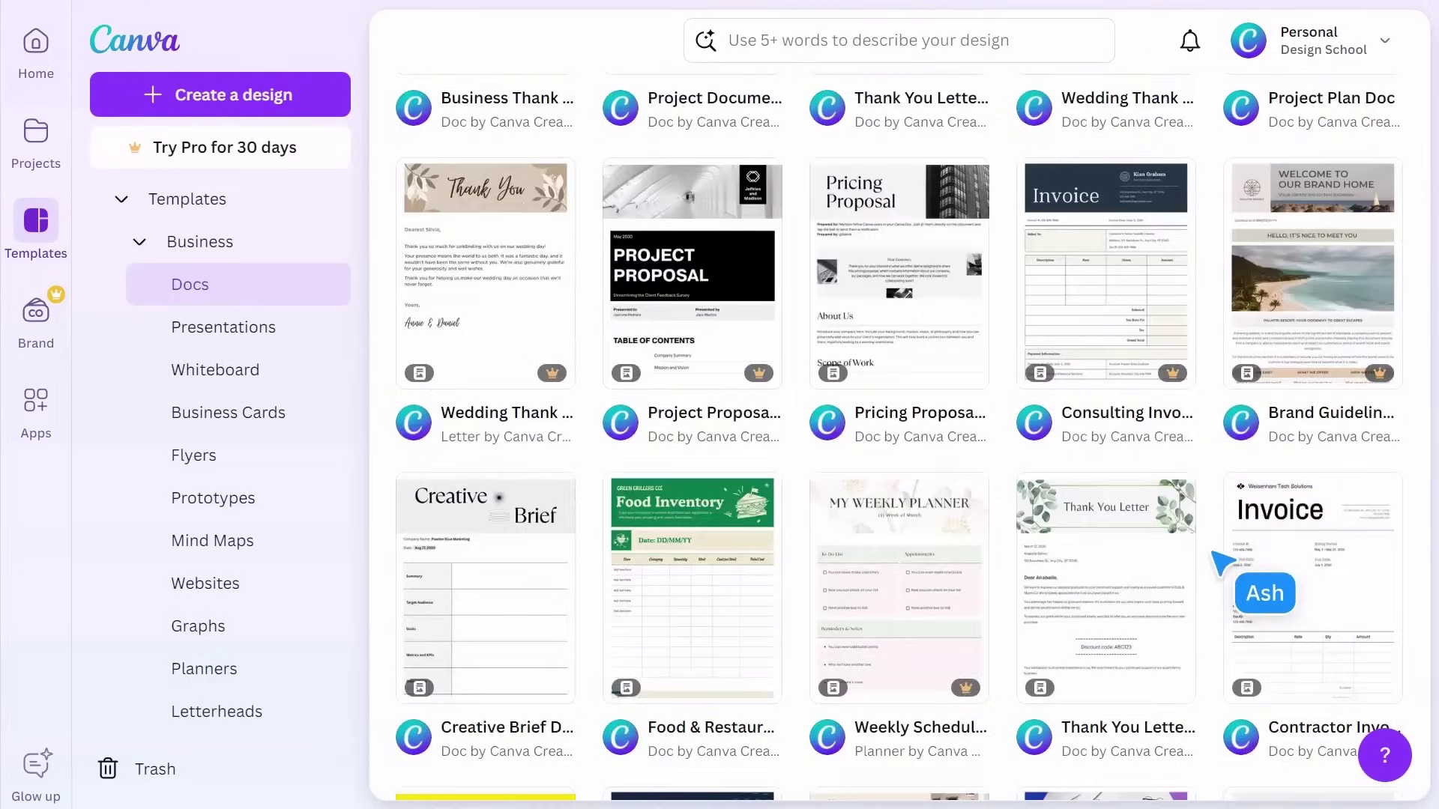
{"action": "scroll", "coordinate": [1220, 562], "scroll_direction": "down", "scroll_amount": 3}
{"action": "scroll", "coordinate": [1219, 562], "scroll_direction": "down", "scroll_amount": 3}
{"action": "scroll", "coordinate": [1220, 563], "scroll_direction": "down", "scroll_amount": 3}
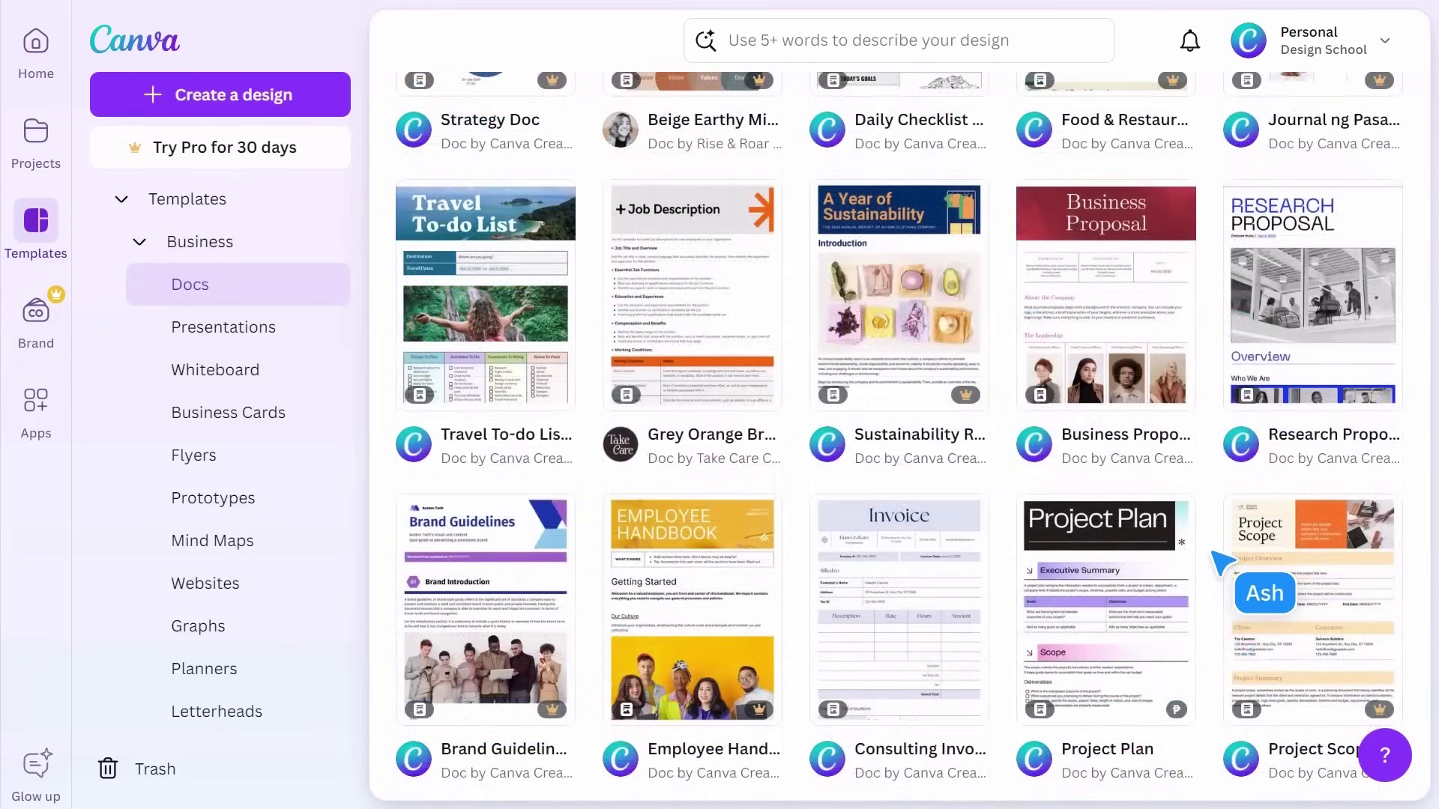
{"action": "left_click", "coordinate": [515, 306]}
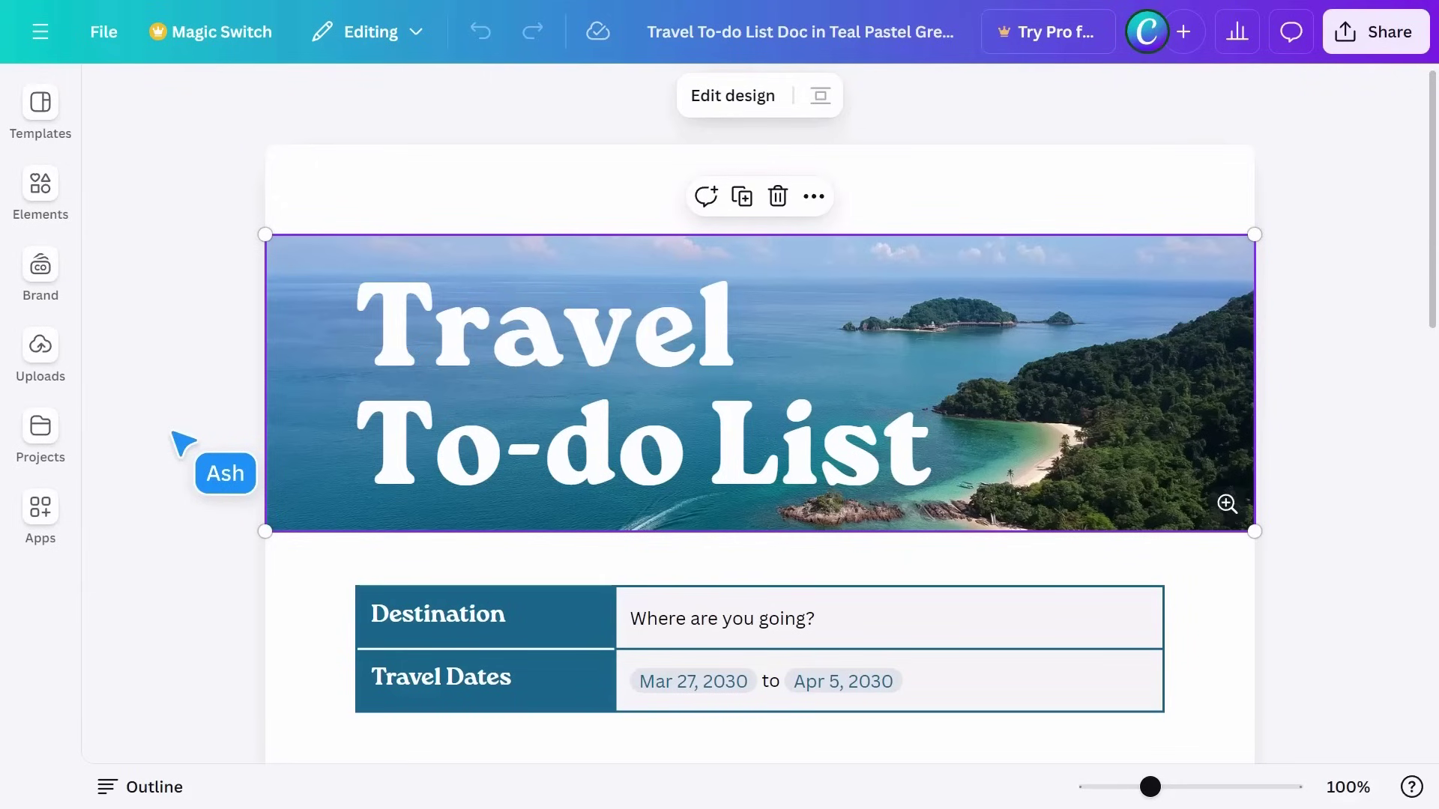
{"action": "scroll", "coordinate": [225, 578], "scroll_direction": "down", "scroll_amount": 4}
{"action": "scroll", "coordinate": [224, 578], "scroll_direction": "down", "scroll_amount": 1}
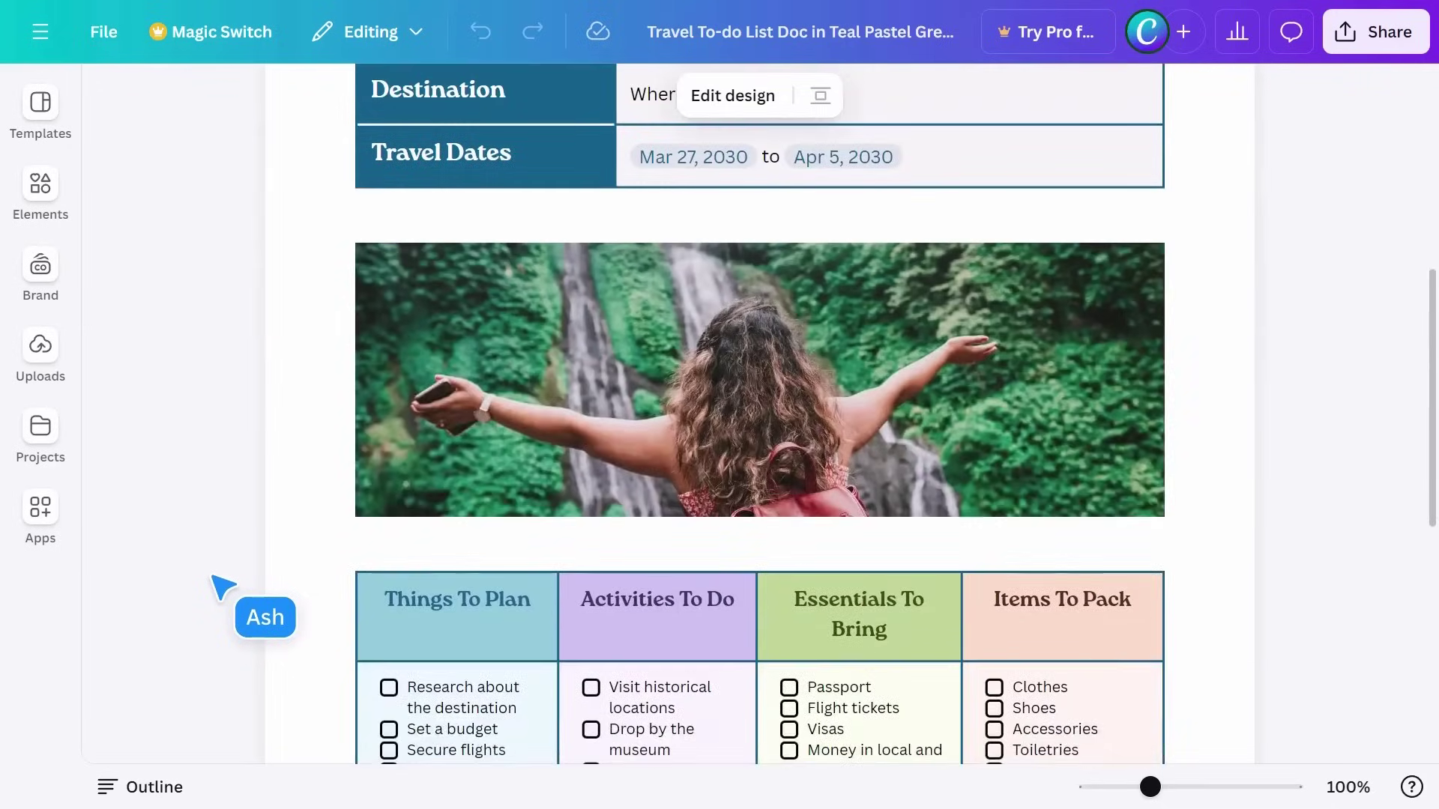
{"action": "scroll", "coordinate": [221, 586], "scroll_direction": "down", "scroll_amount": 4}
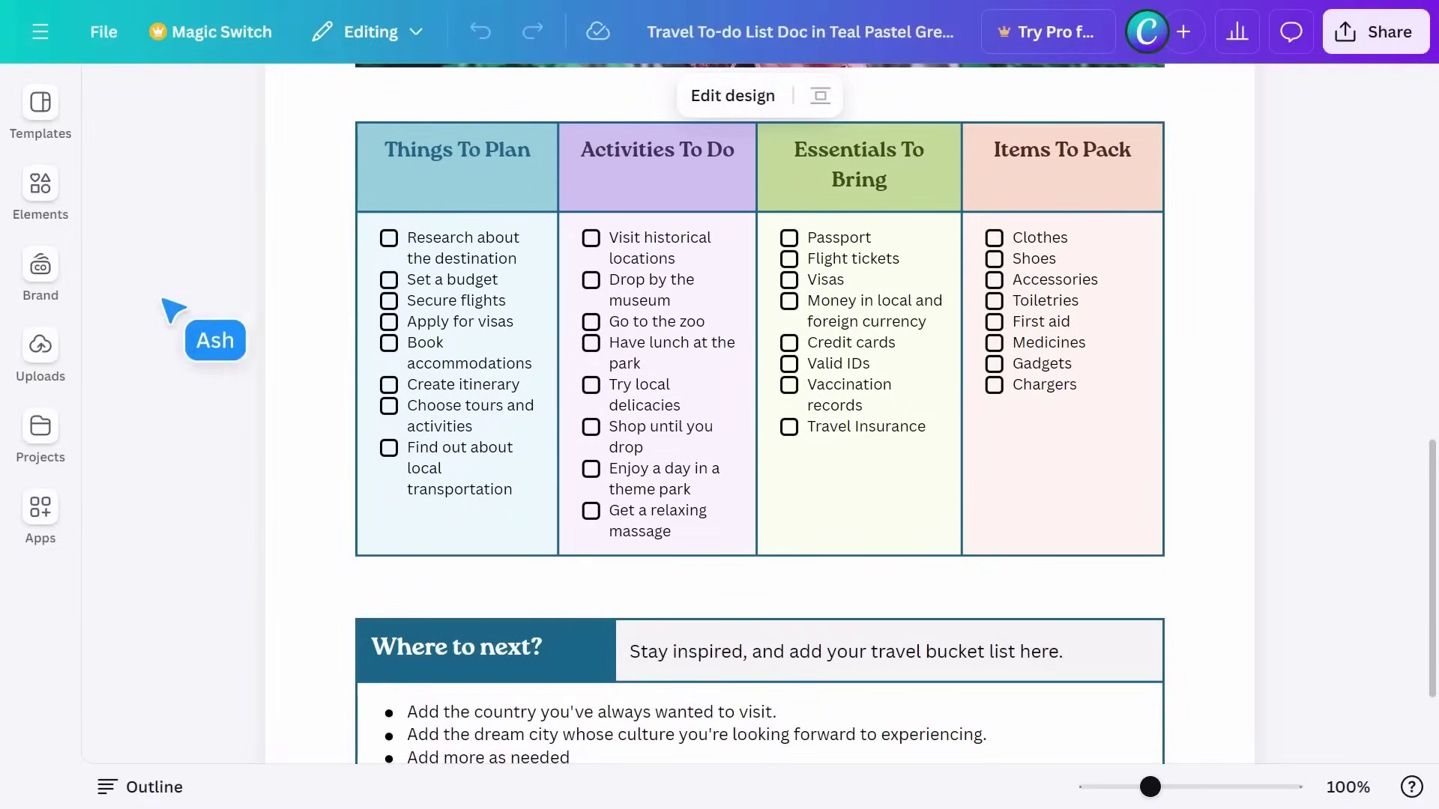
{"action": "left_click", "coordinate": [52, 112]}
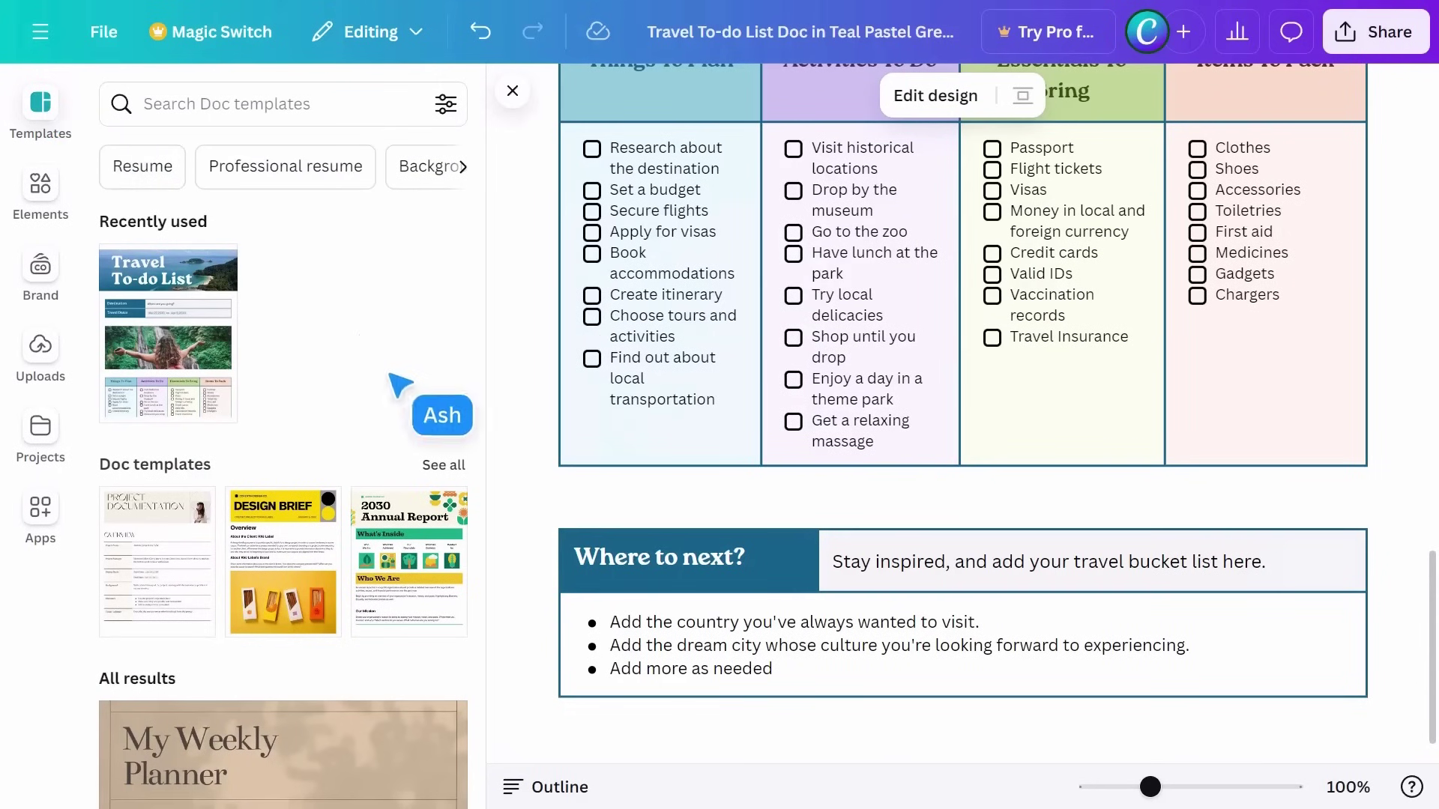
{"action": "left_click", "coordinate": [445, 466]}
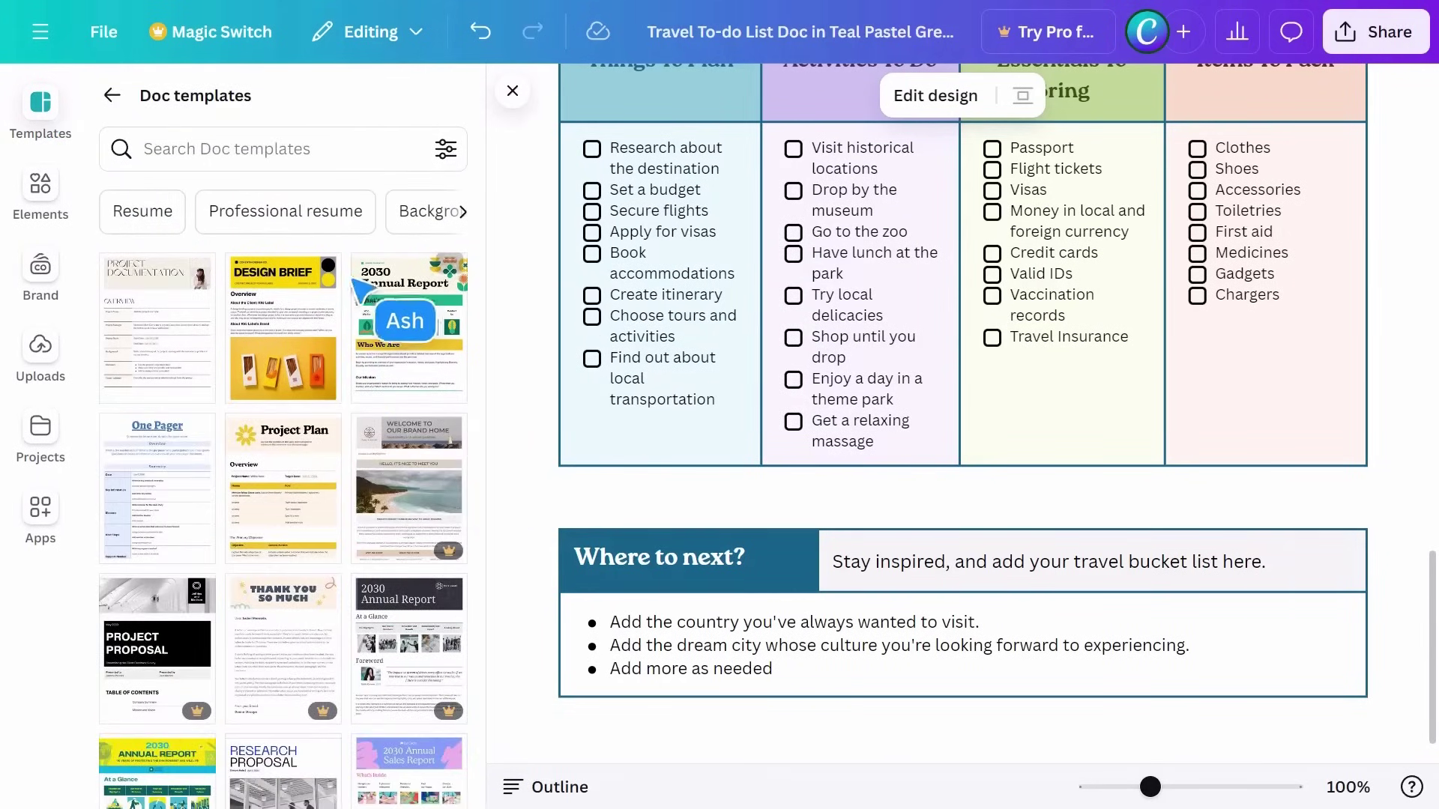
{"action": "scroll", "coordinate": [358, 287], "scroll_direction": "down", "scroll_amount": 4}
{"action": "scroll", "coordinate": [357, 284], "scroll_direction": "down", "scroll_amount": 4}
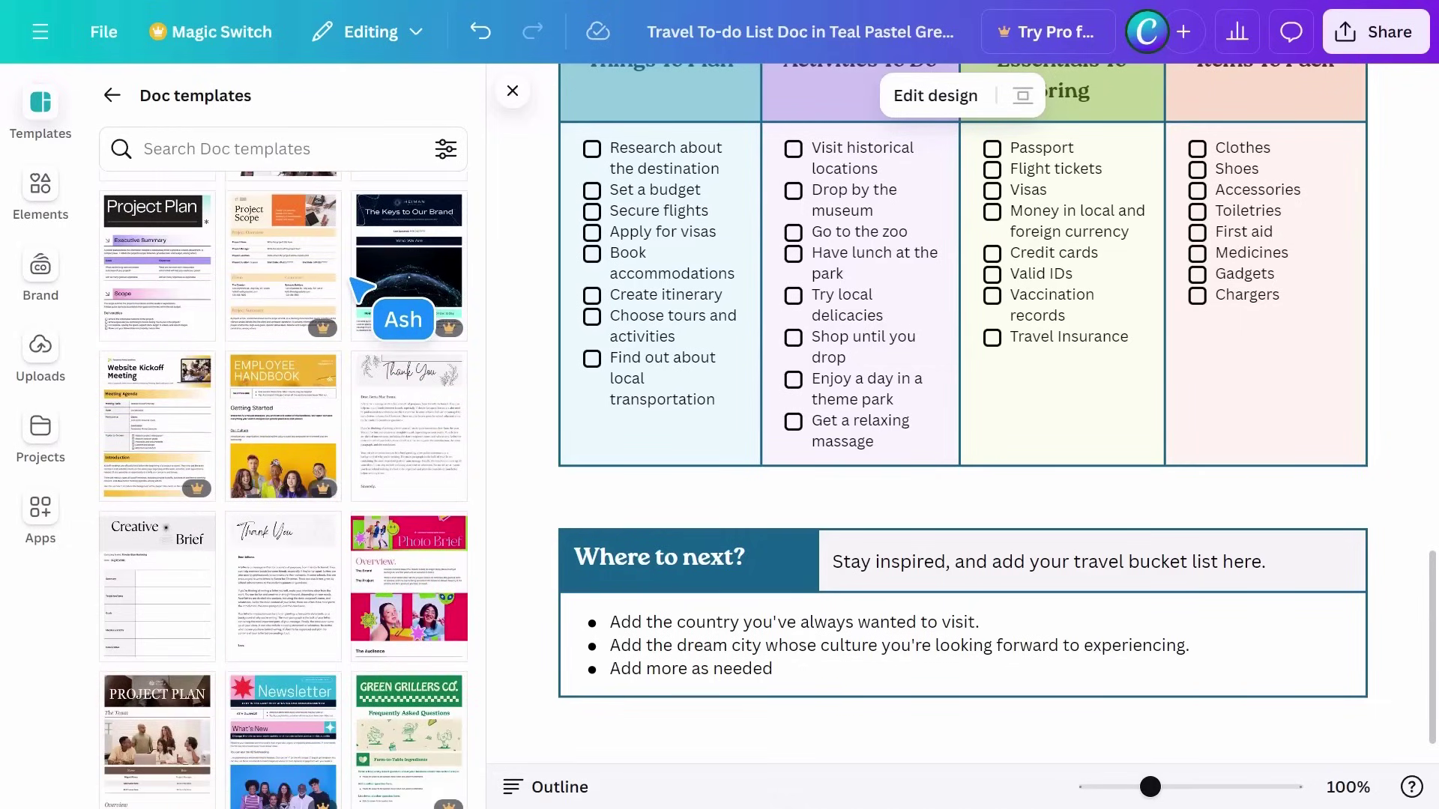
{"action": "scroll", "coordinate": [358, 285], "scroll_direction": "down", "scroll_amount": 4}
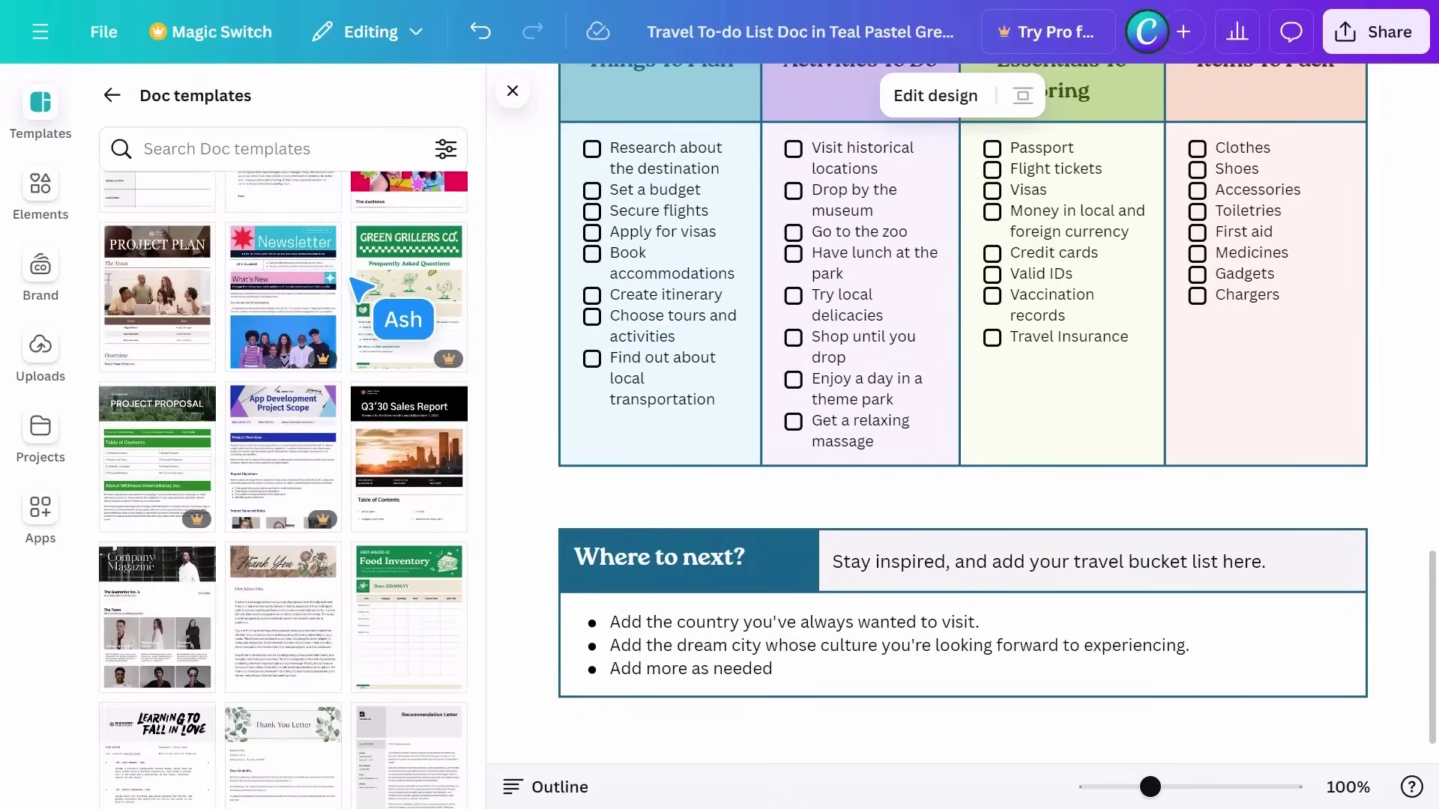
{"action": "scroll", "coordinate": [358, 286], "scroll_direction": "down", "scroll_amount": 4}
{"action": "scroll", "coordinate": [358, 286], "scroll_direction": "down", "scroll_amount": 4}
{"action": "scroll", "coordinate": [358, 285], "scroll_direction": "down", "scroll_amount": 4}
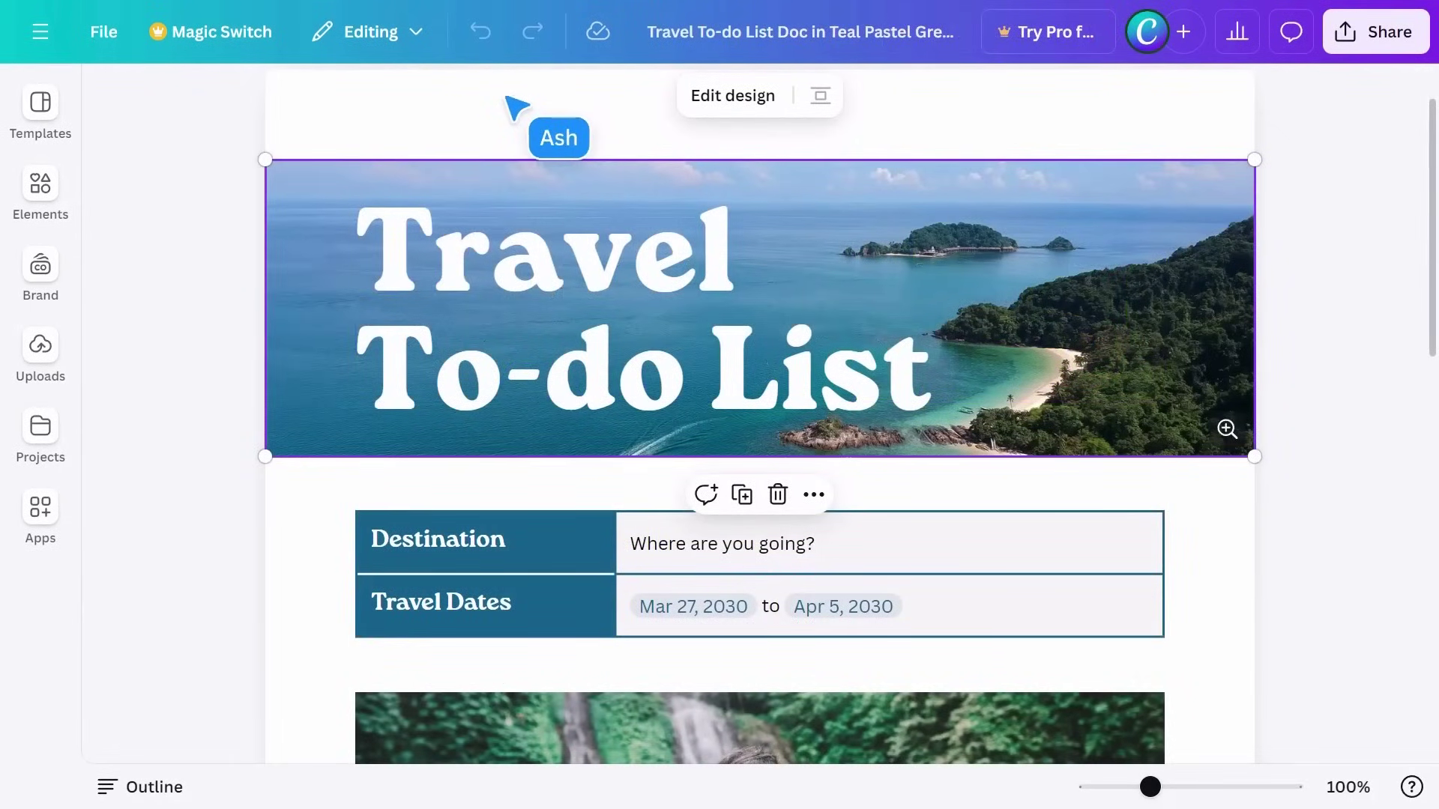
Put a 'blue mountains' photo behind the header banner and retitle it Hiking Checklist
{"action": "double_click", "coordinate": [399, 283]}
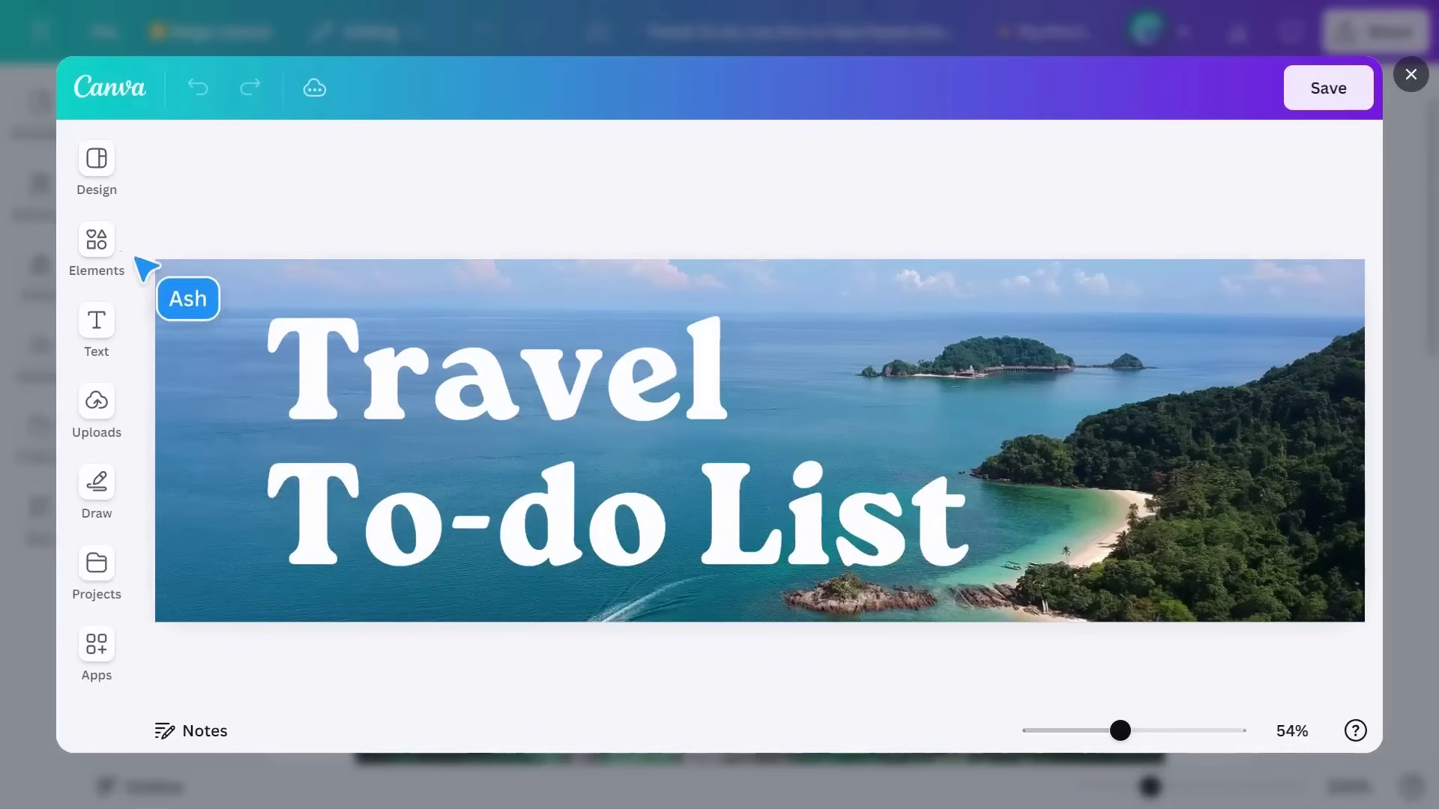
{"action": "left_click", "coordinate": [95, 240]}
{"action": "left_click", "coordinate": [274, 169]}
{"action": "type", "text": "blue m"}
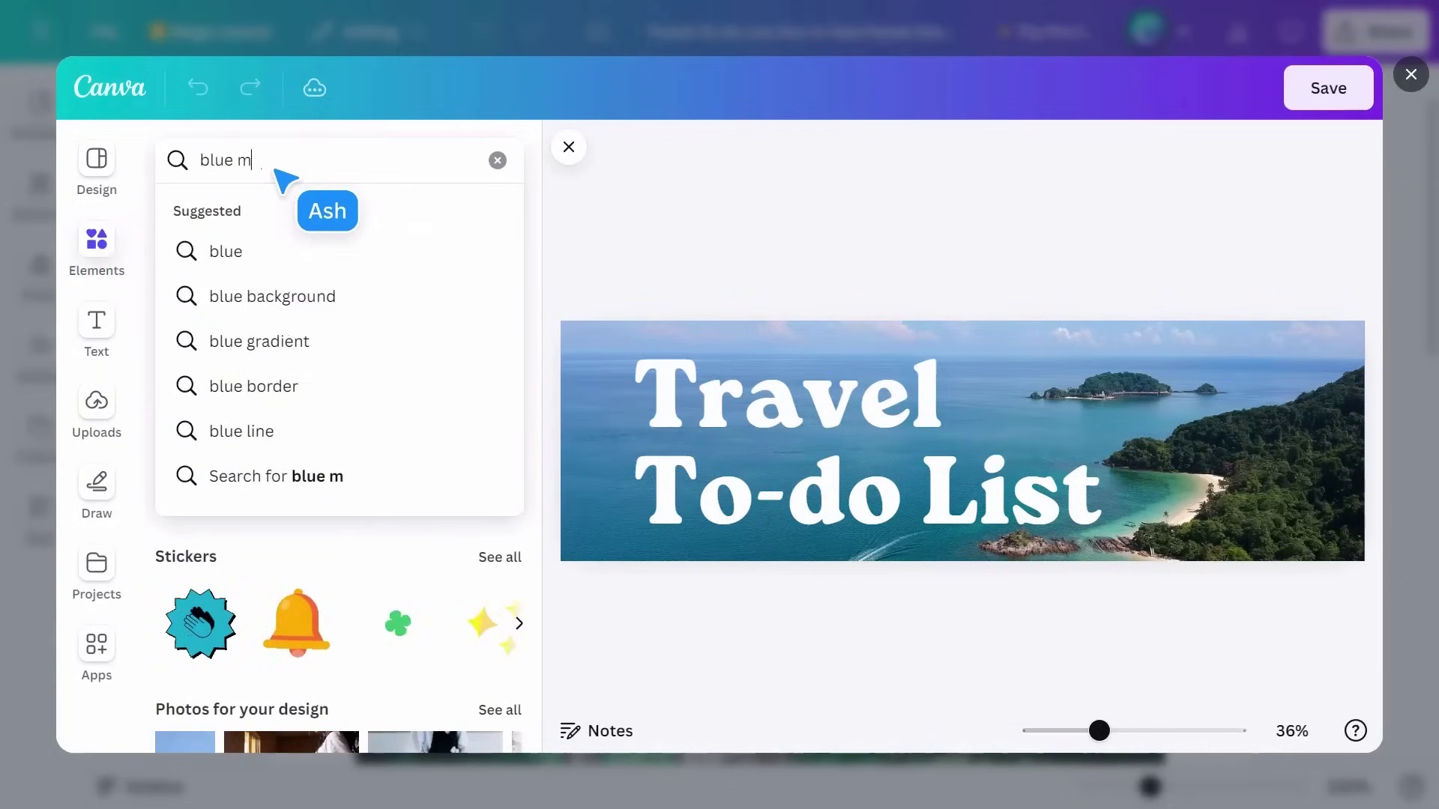
{"action": "type", "text": "ountains"}
{"action": "key", "text": "Return"}
{"action": "left_click", "coordinate": [315, 218]}
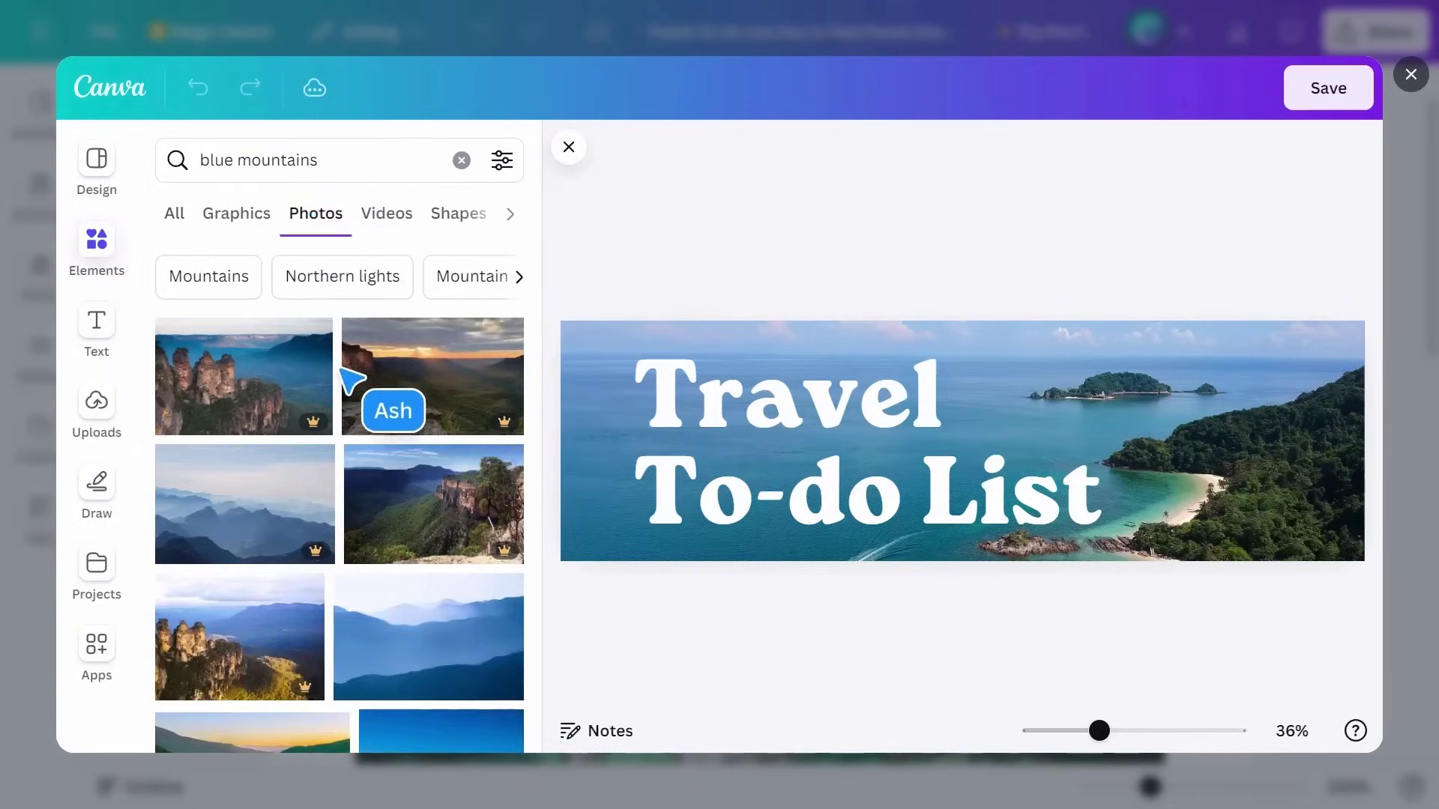
{"action": "scroll", "coordinate": [371, 393], "scroll_direction": "down", "scroll_amount": 3}
{"action": "scroll", "coordinate": [347, 385], "scroll_direction": "down", "scroll_amount": 2}
{"action": "left_click_drag", "start_coordinate": [484, 426], "coordinate": [620, 428]}
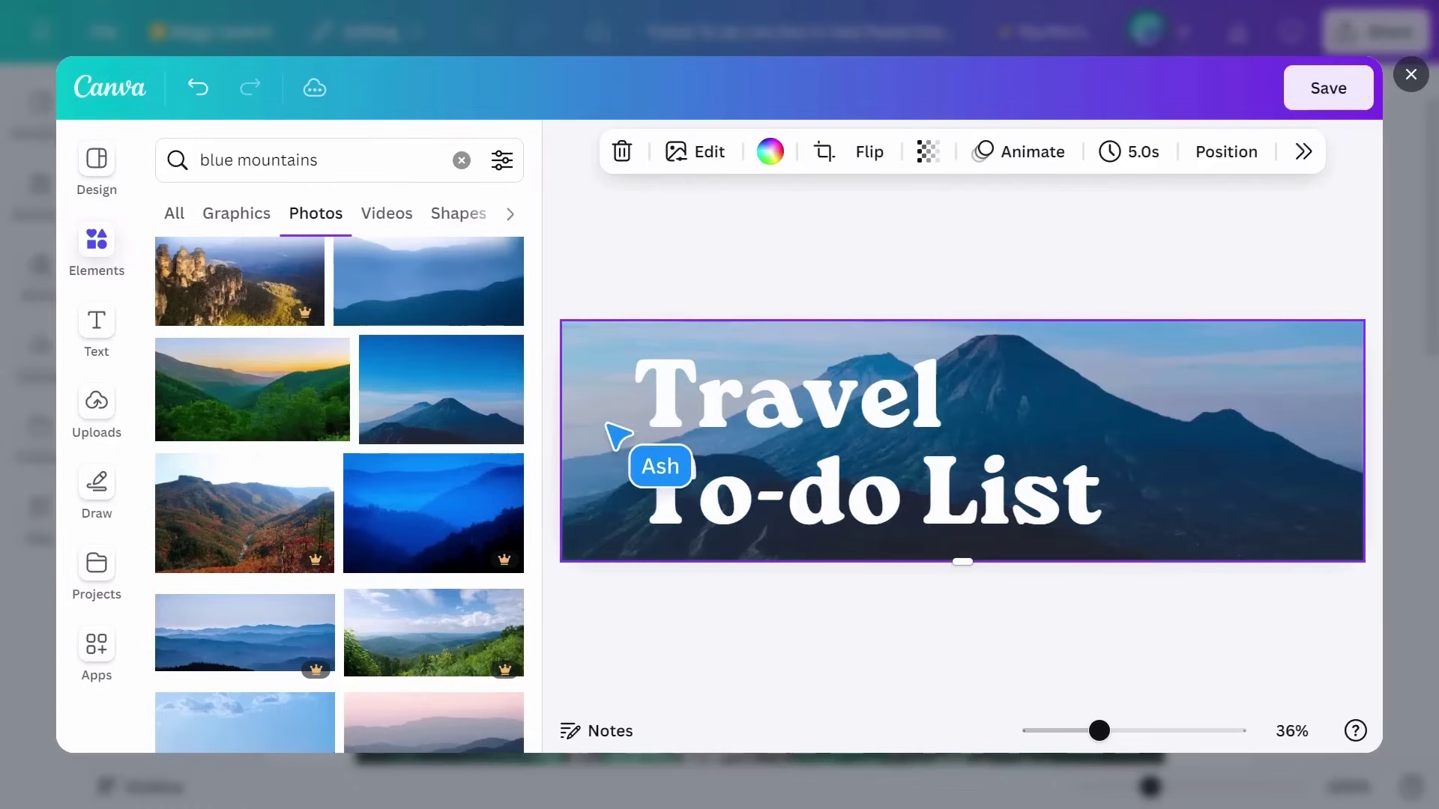
{"action": "double_click", "coordinate": [810, 450]}
{"action": "type", "text": "Hiking Check"}
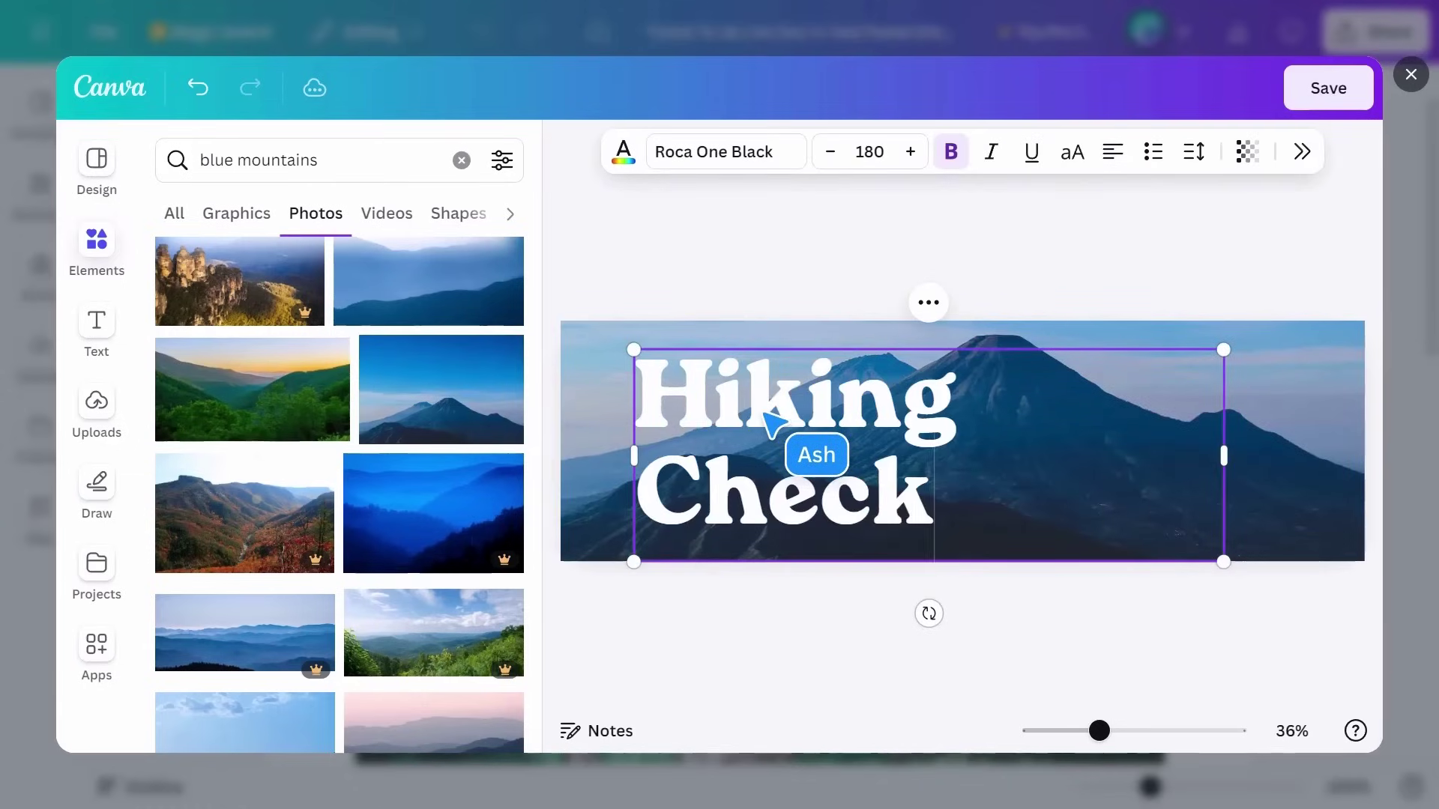
{"action": "type", "text": "list"}
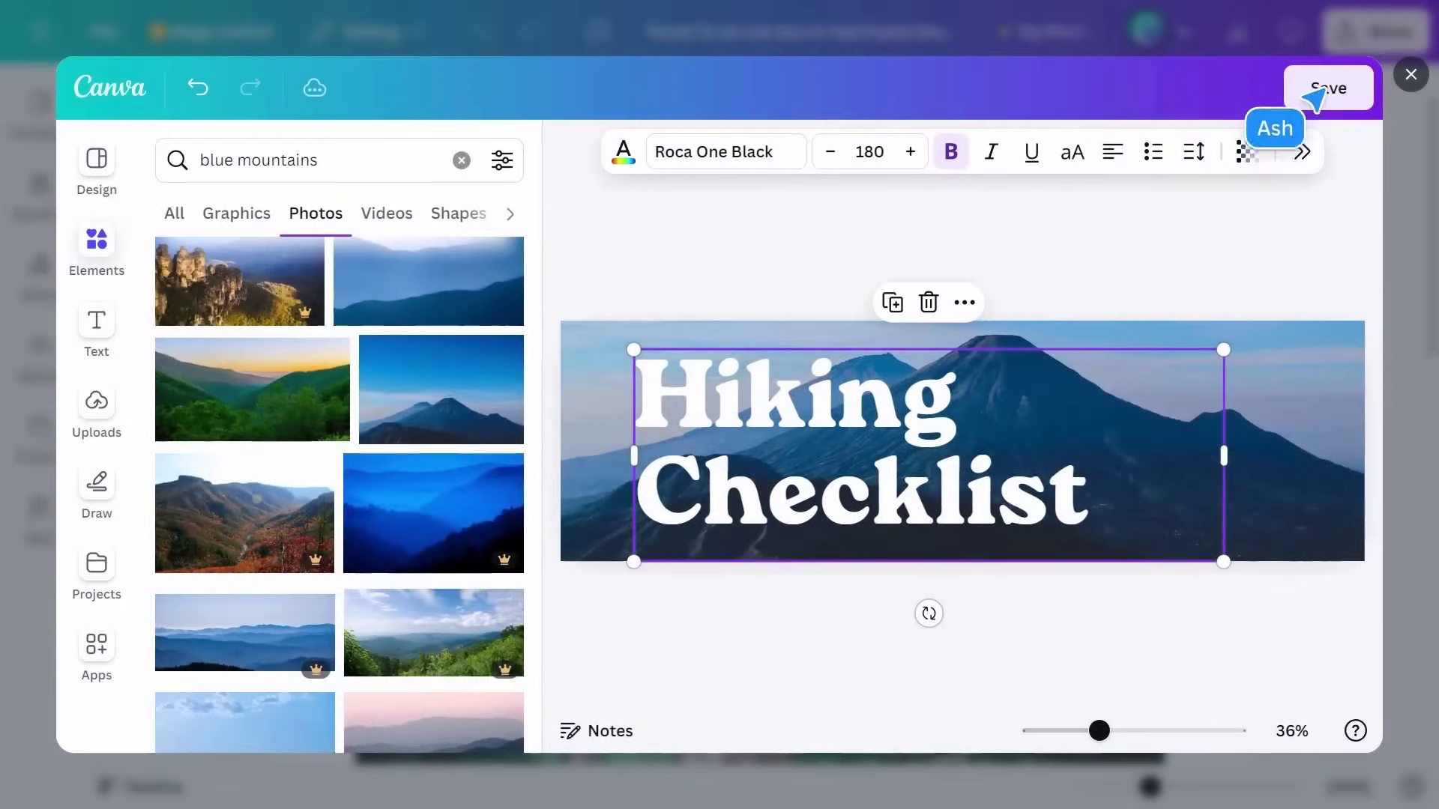
Save the banner changes and place an Info highlight block above the Destination table
{"action": "left_click", "coordinate": [1306, 92]}
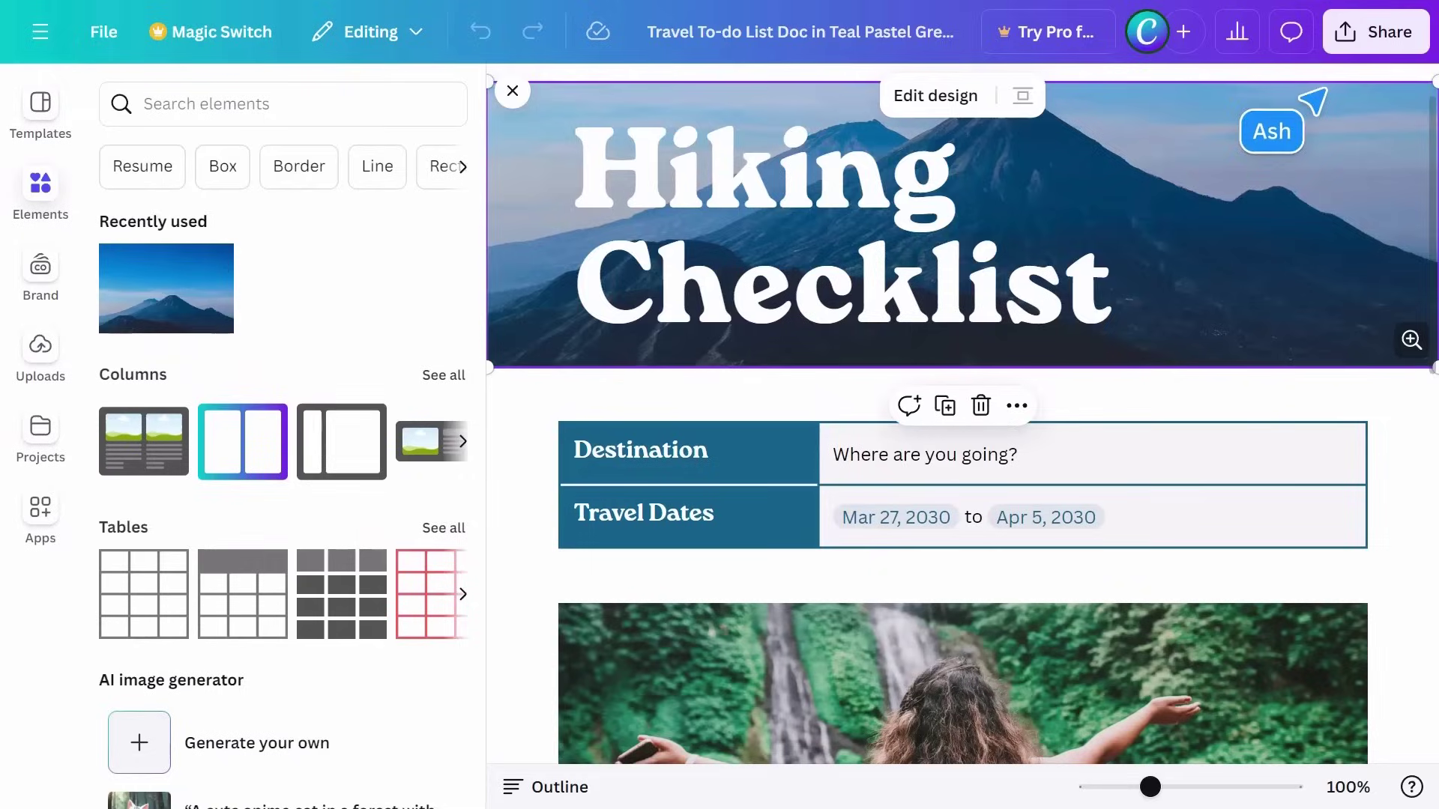
{"action": "scroll", "coordinate": [349, 539], "scroll_direction": "down", "scroll_amount": 3}
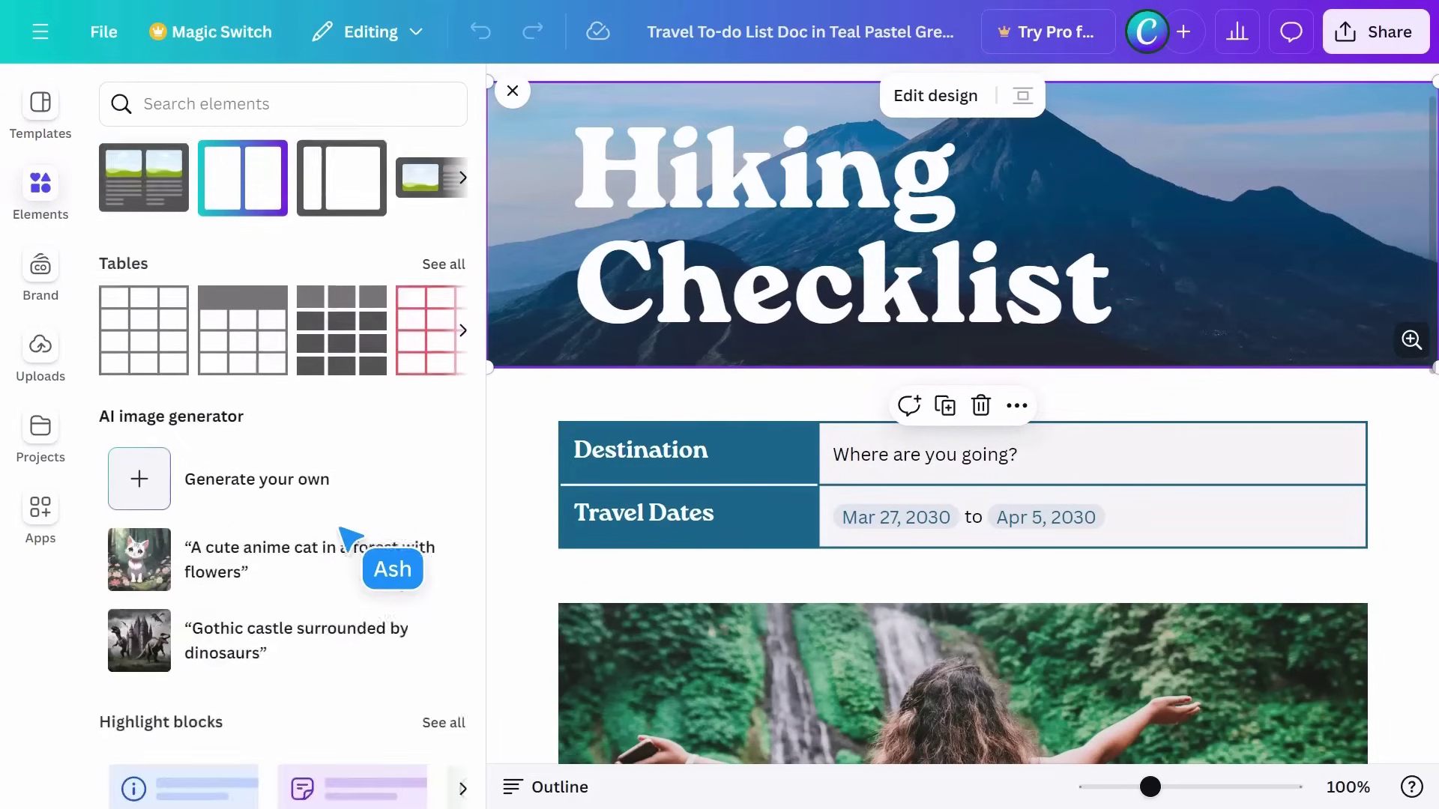
{"action": "scroll", "coordinate": [350, 539], "scroll_direction": "down", "scroll_amount": 1}
{"action": "scroll", "coordinate": [342, 533], "scroll_direction": "down", "scroll_amount": 3}
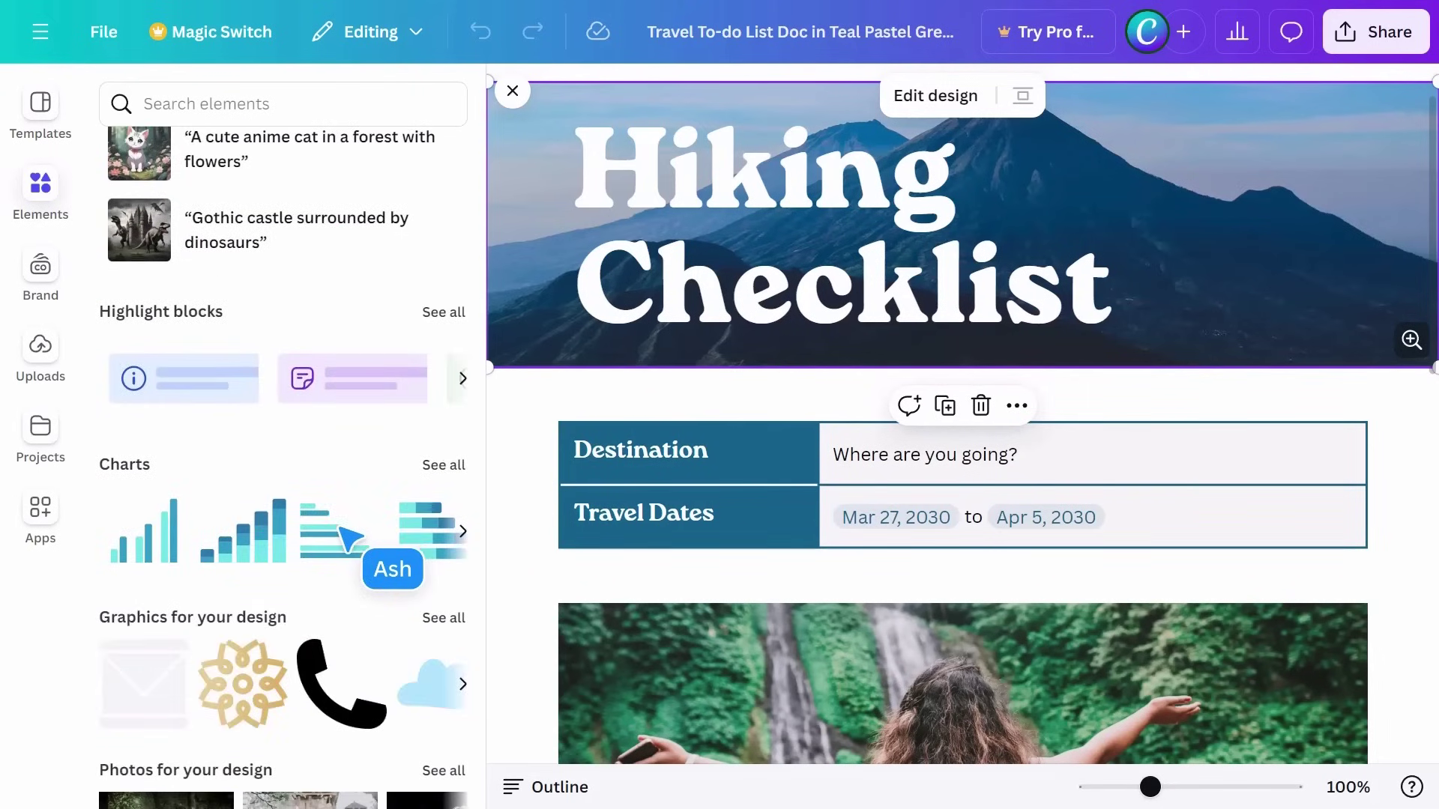
{"action": "mouse_move", "coordinate": [170, 380]}
{"action": "left_mouse_down"}
{"action": "mouse_move", "coordinate": [585, 423]}
{"action": "mouse_move", "coordinate": [945, 676]}
{"action": "left_mouse_up"}
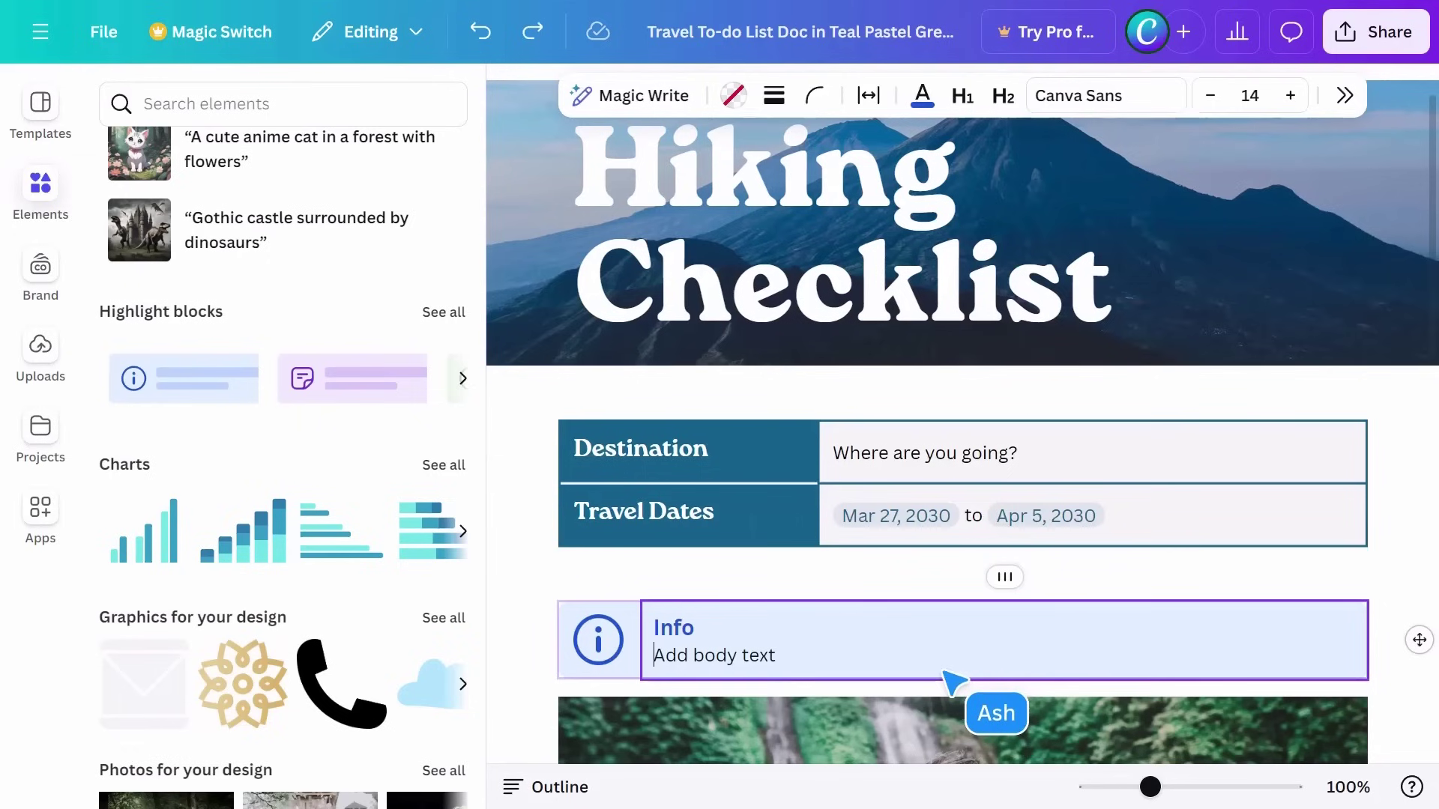
{"action": "type", "text": "Remember to"}
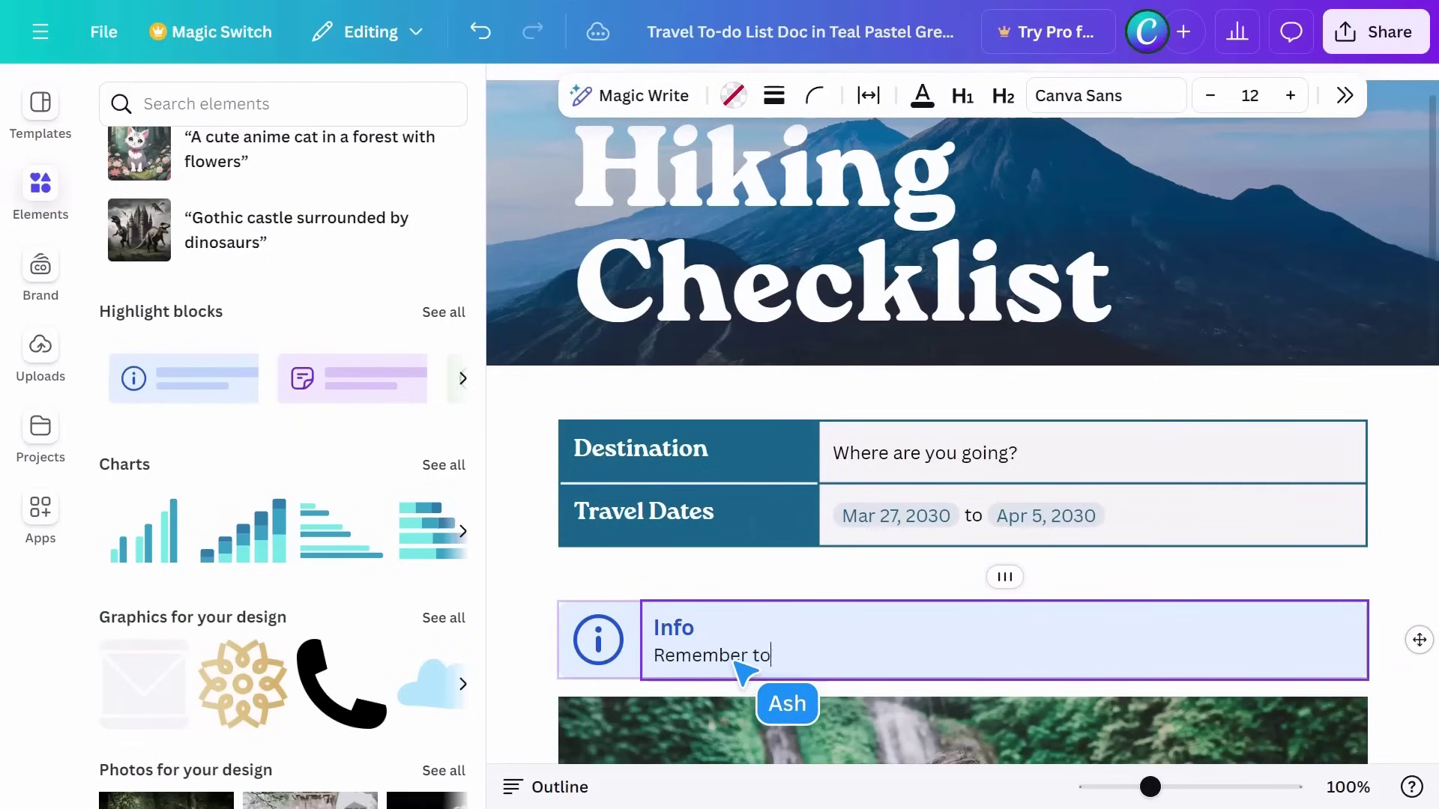
{"action": "type", "text": "enty of water, sturdy hiking boots, and a first-aid kit. Don't forget your map, snacks, and sun protection to ensure a fun and safe adventure in the Blue Mountains!"}
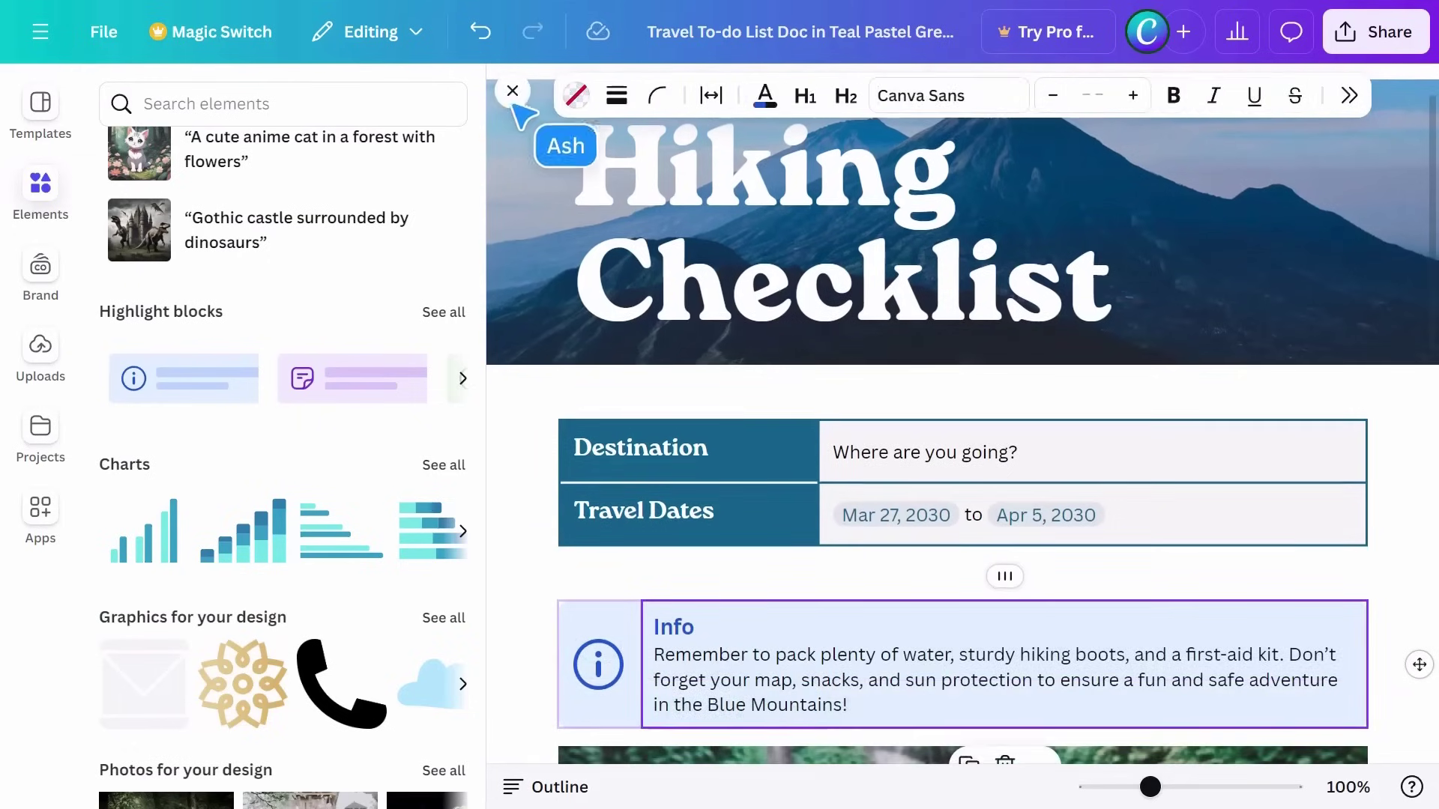
Insert a Magic Write description of hiking The Blue Mountains below the trip table
{"action": "left_click", "coordinate": [514, 95]}
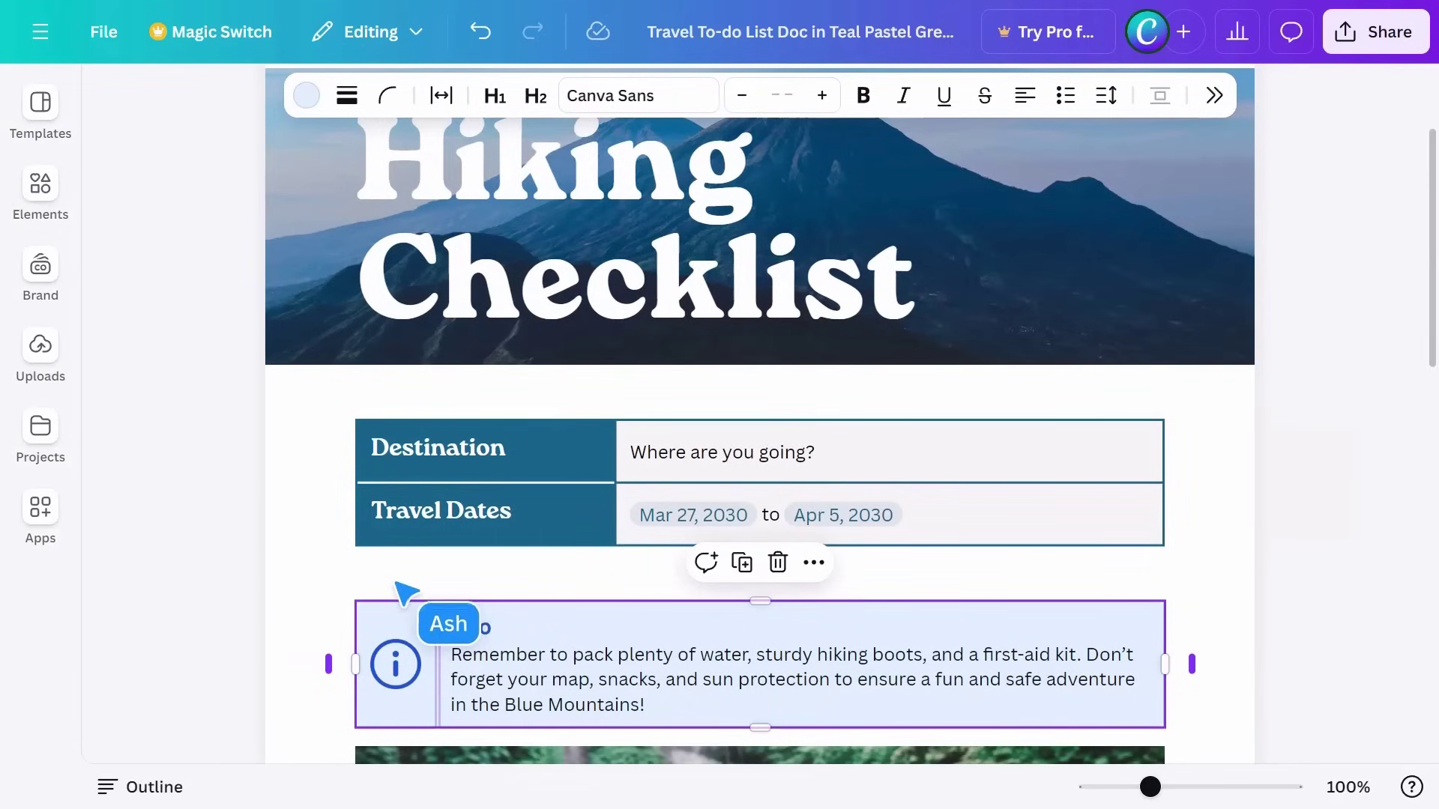
{"action": "left_click", "coordinate": [325, 574]}
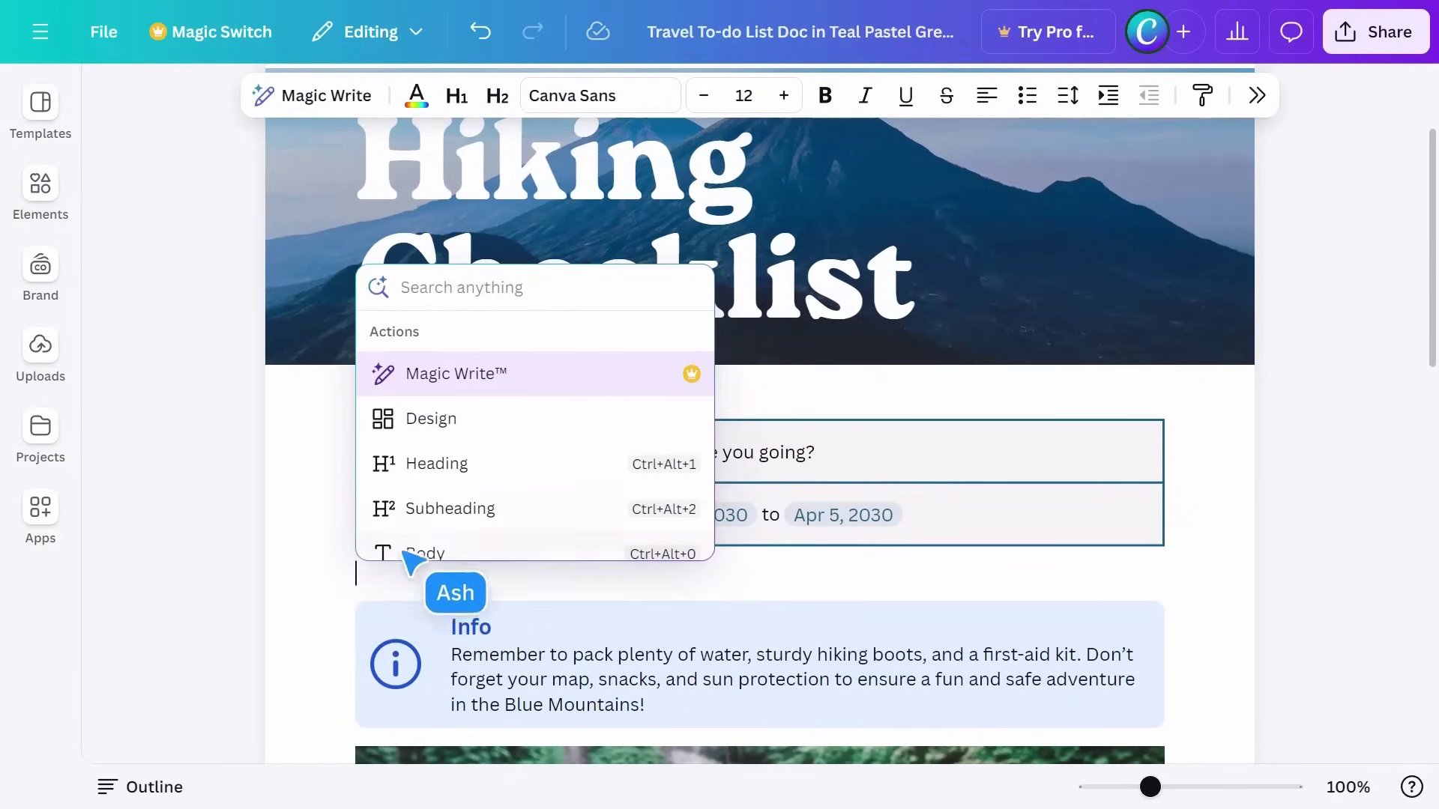
{"action": "scroll", "coordinate": [475, 479], "scroll_direction": "down", "scroll_amount": 5}
{"action": "scroll", "coordinate": [474, 479], "scroll_direction": "down", "scroll_amount": 3}
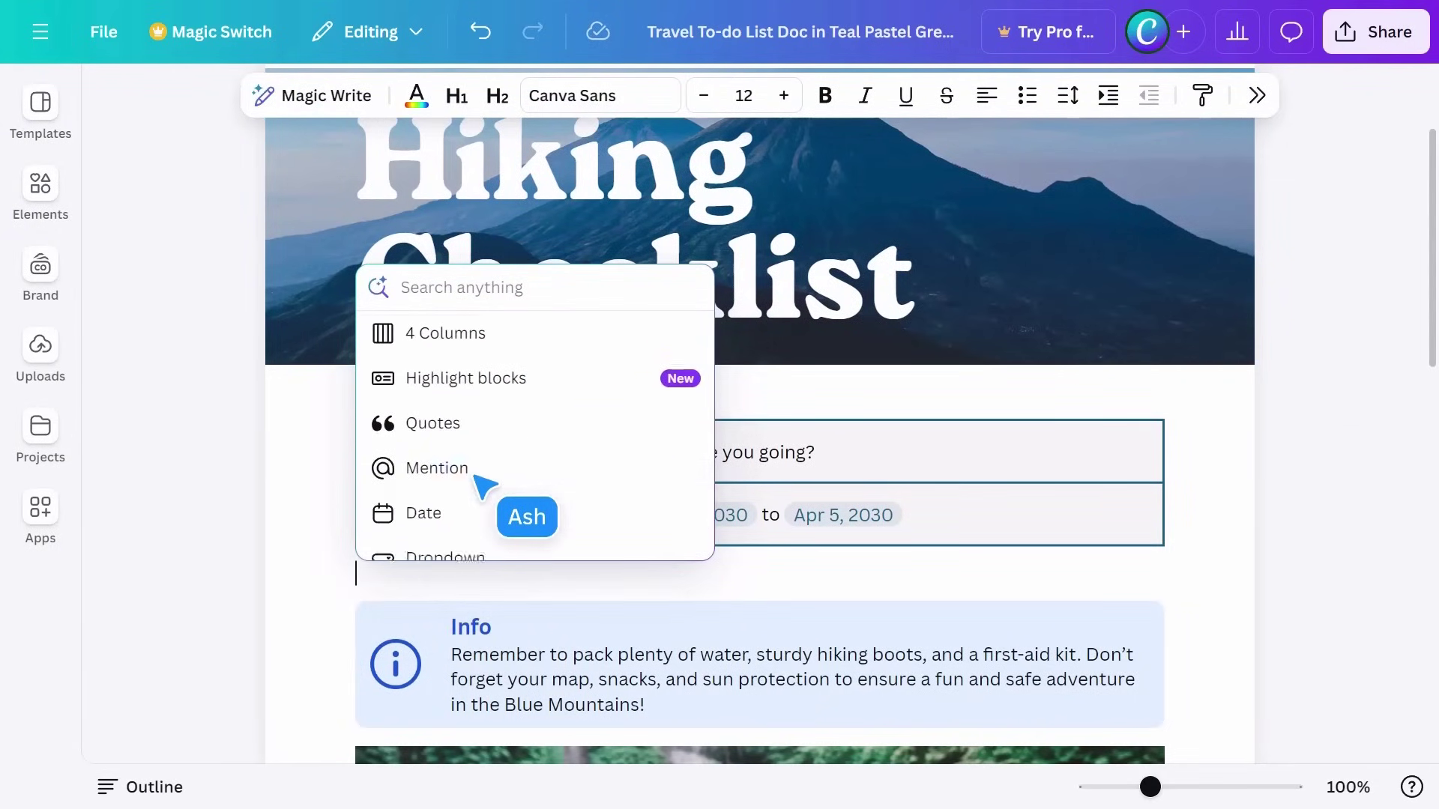
{"action": "scroll", "coordinate": [475, 480], "scroll_direction": "down", "scroll_amount": 5}
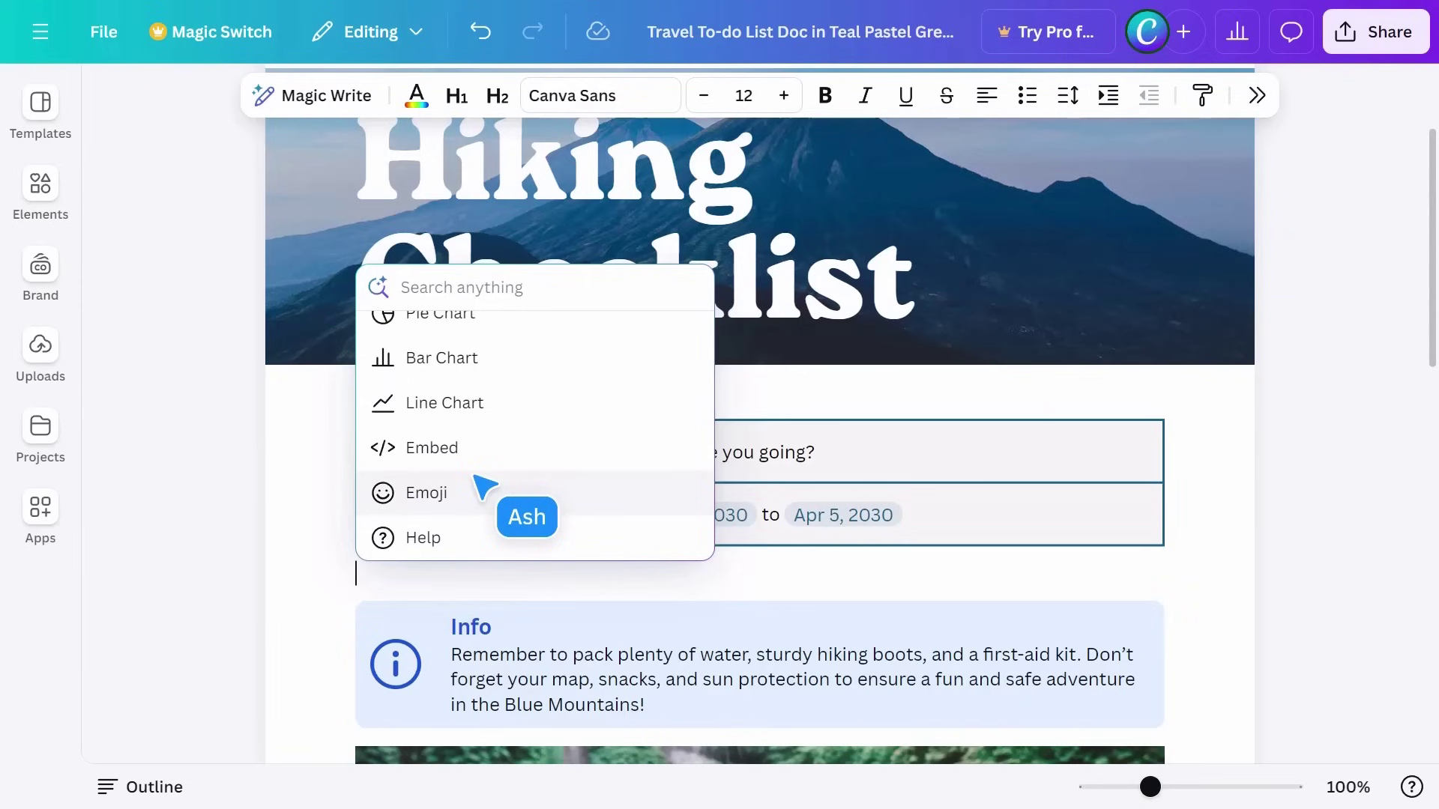
{"action": "scroll", "coordinate": [479, 483], "scroll_direction": "up", "scroll_amount": 3}
{"action": "scroll", "coordinate": [478, 484], "scroll_direction": "up", "scroll_amount": 3}
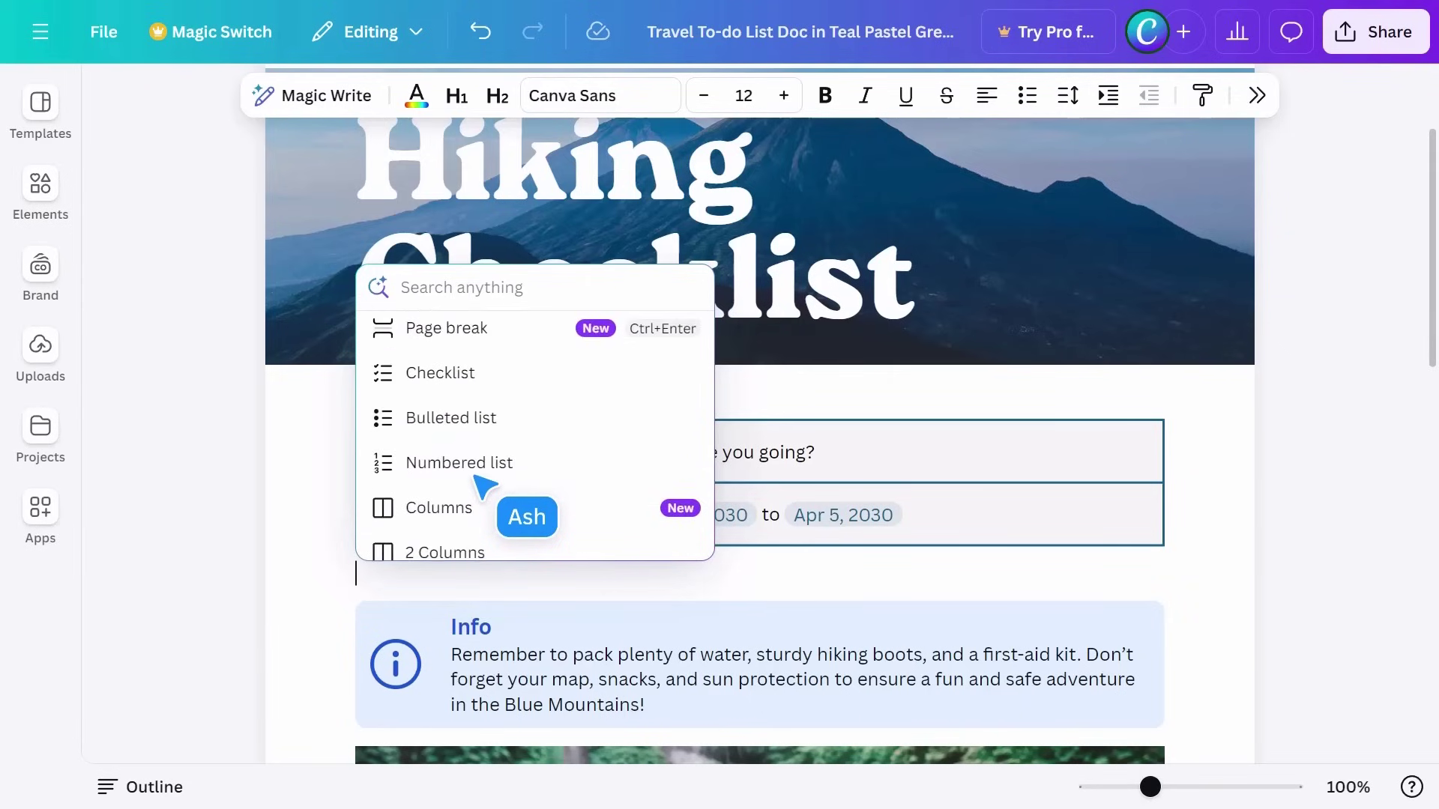
{"action": "scroll", "coordinate": [474, 479], "scroll_direction": "up", "scroll_amount": 3}
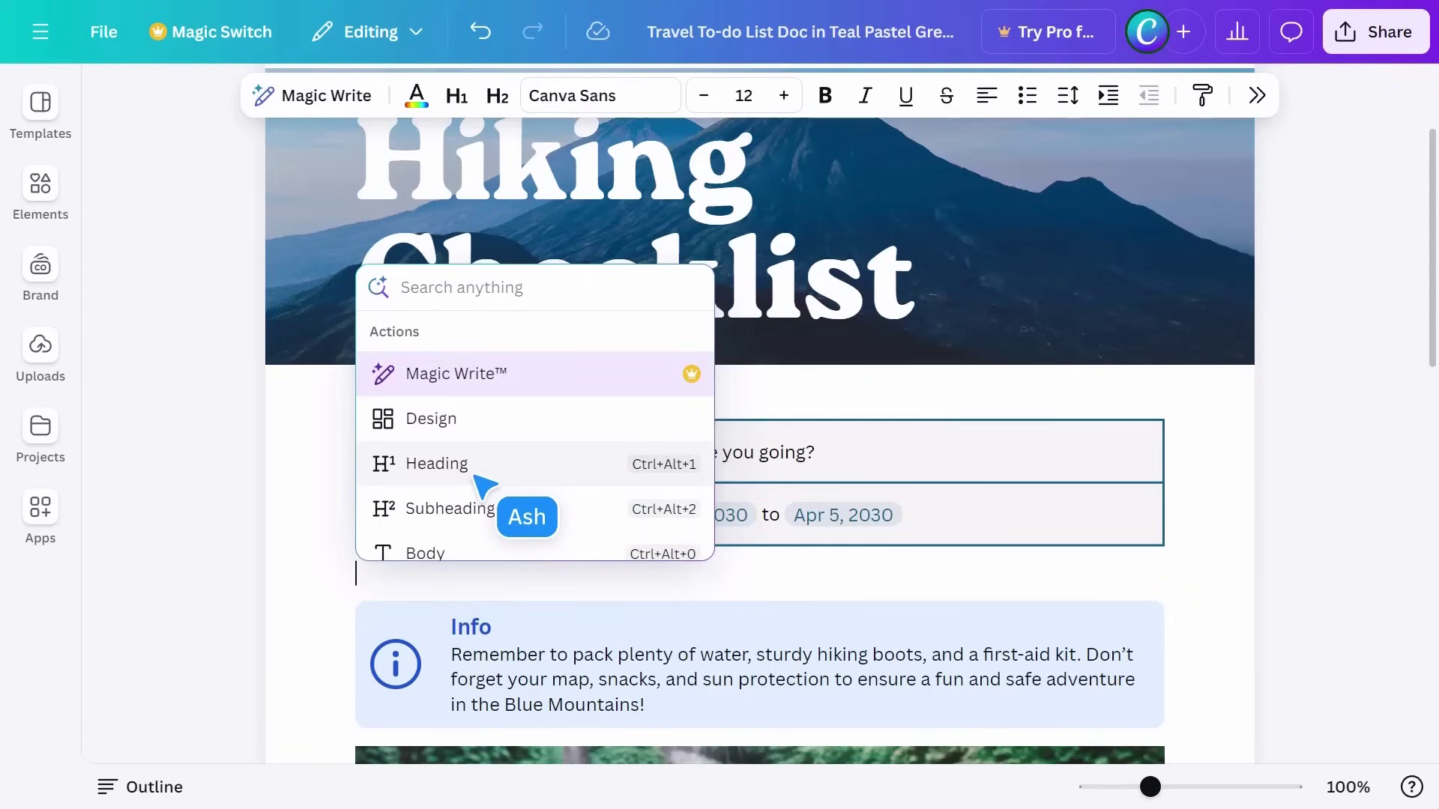
{"action": "left_click", "coordinate": [479, 378]}
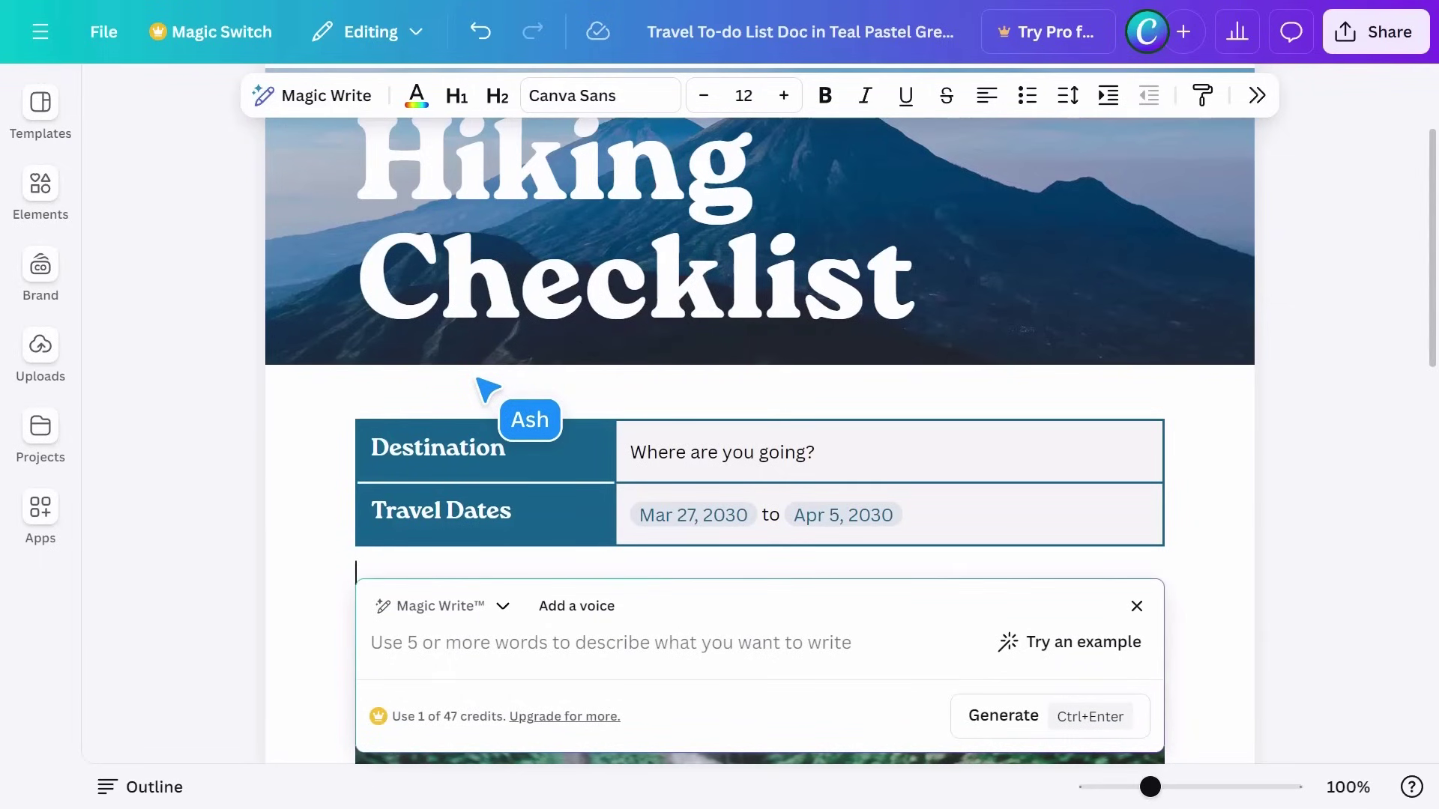
{"action": "type", "text": "Write a description abo"}
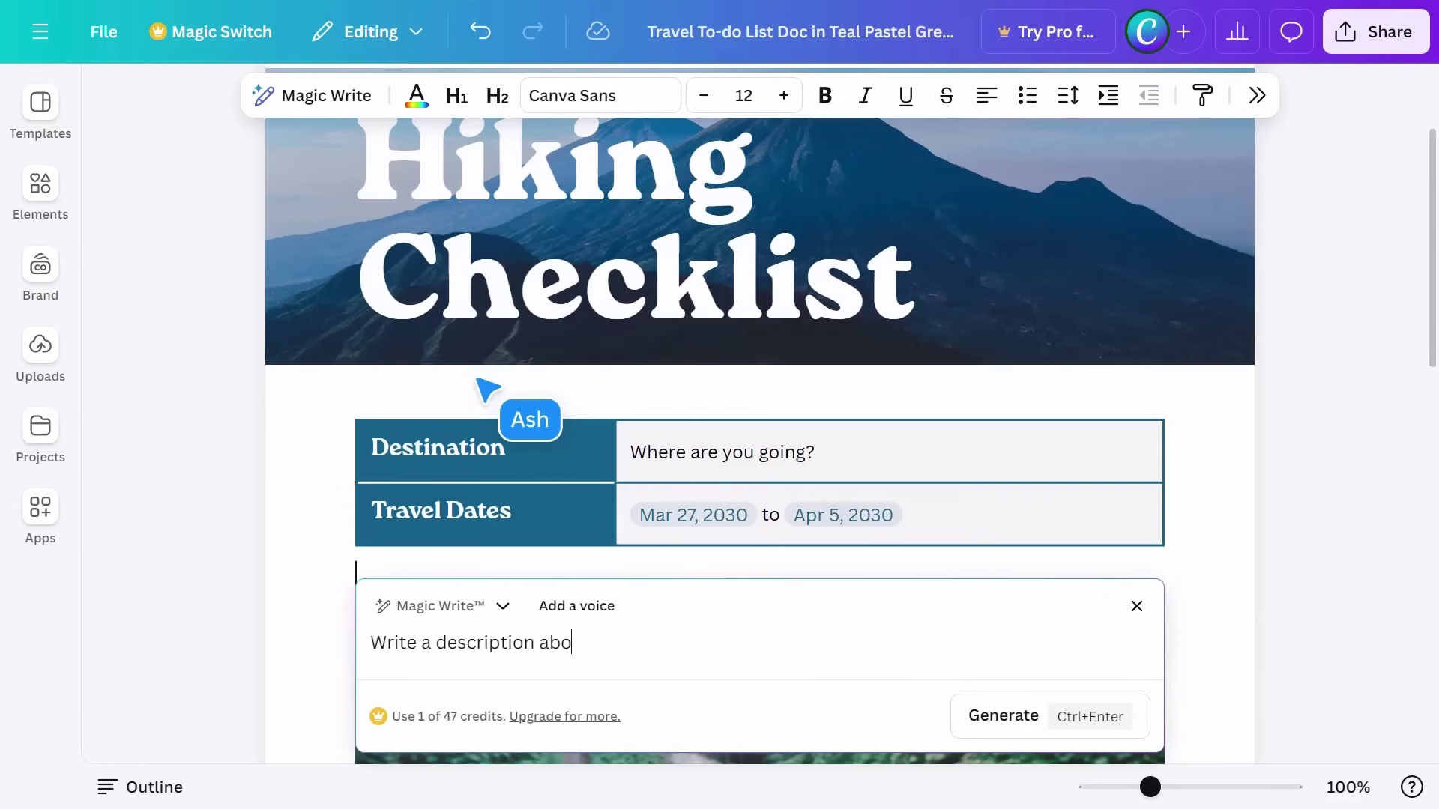
{"action": "type", "text": "ut hiking in The Blue Mountains and what you need to be aware of and pack"}
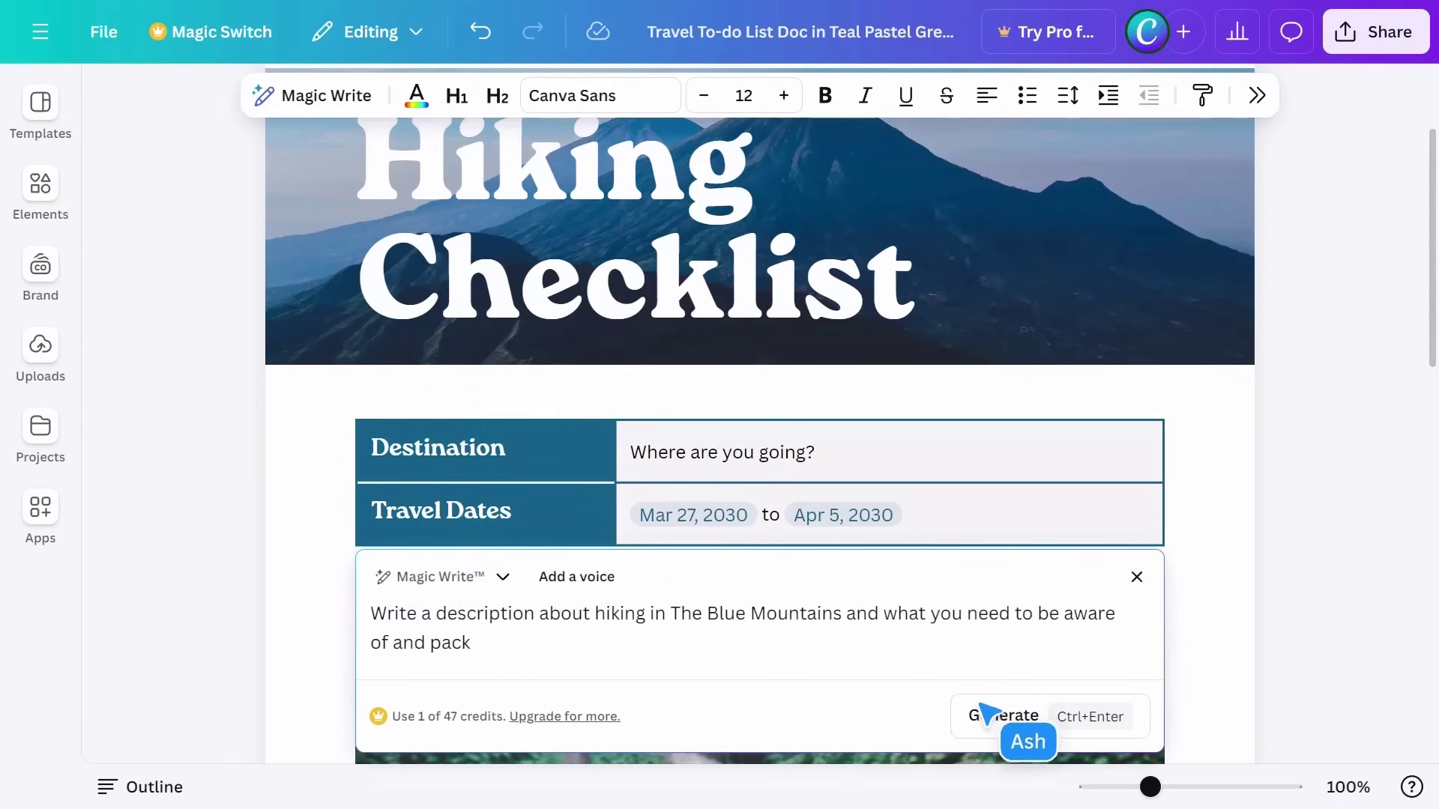
{"action": "left_click", "coordinate": [988, 714]}
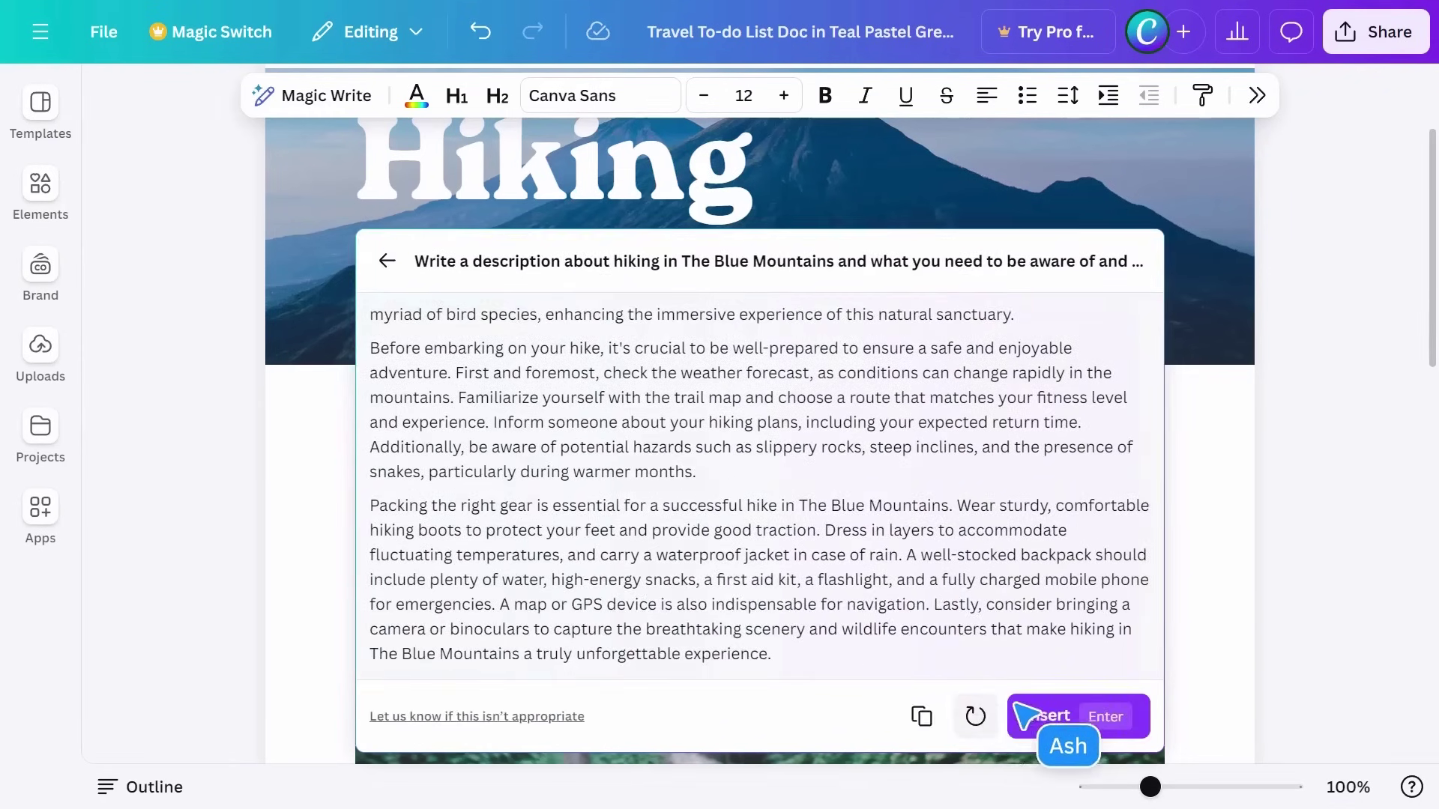
{"action": "left_click", "coordinate": [1057, 718]}
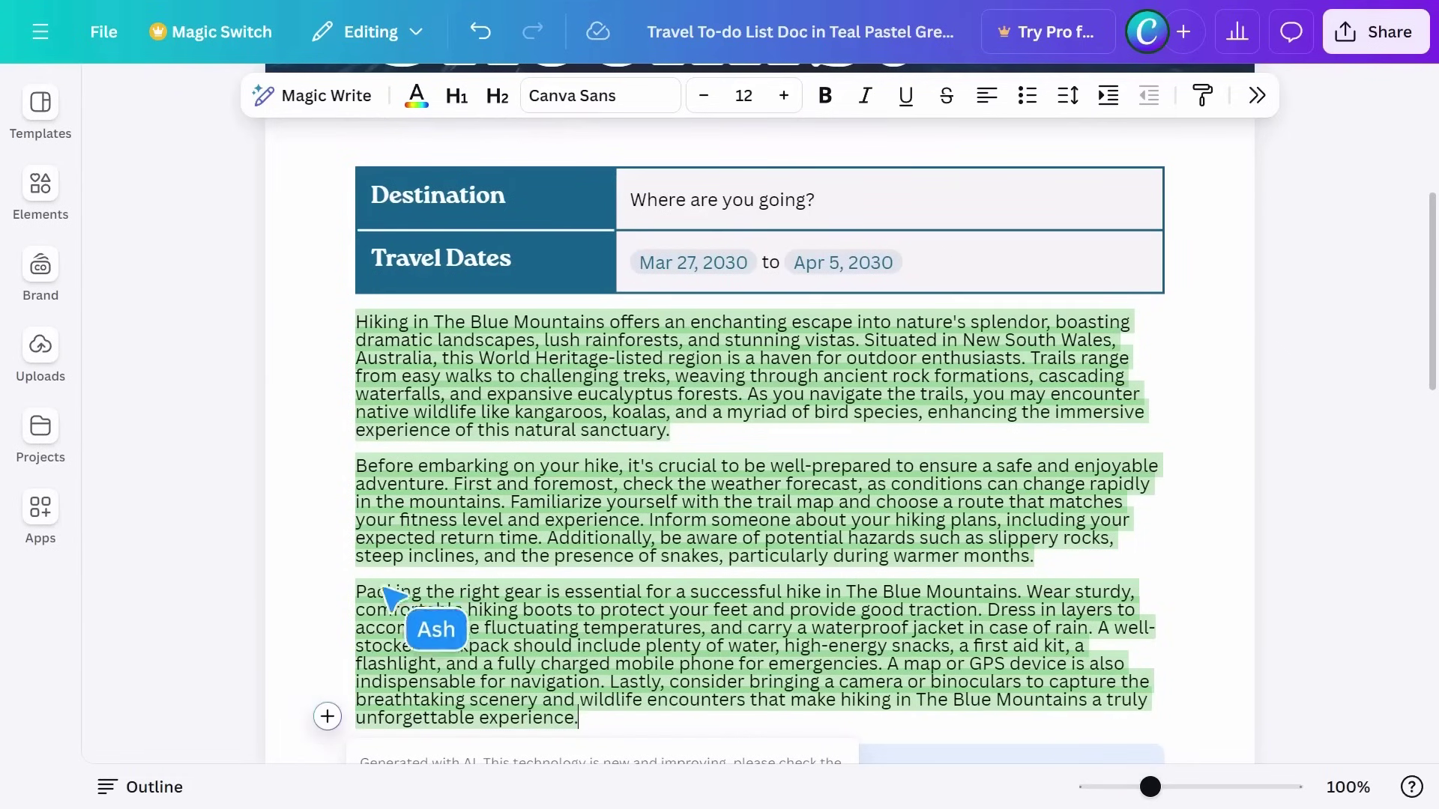
Select the 'Packing the right gear' paragraph and show its Magic Write rewrite options
{"action": "left_click_drag", "start_coordinate": [357, 592], "coordinate": [592, 722]}
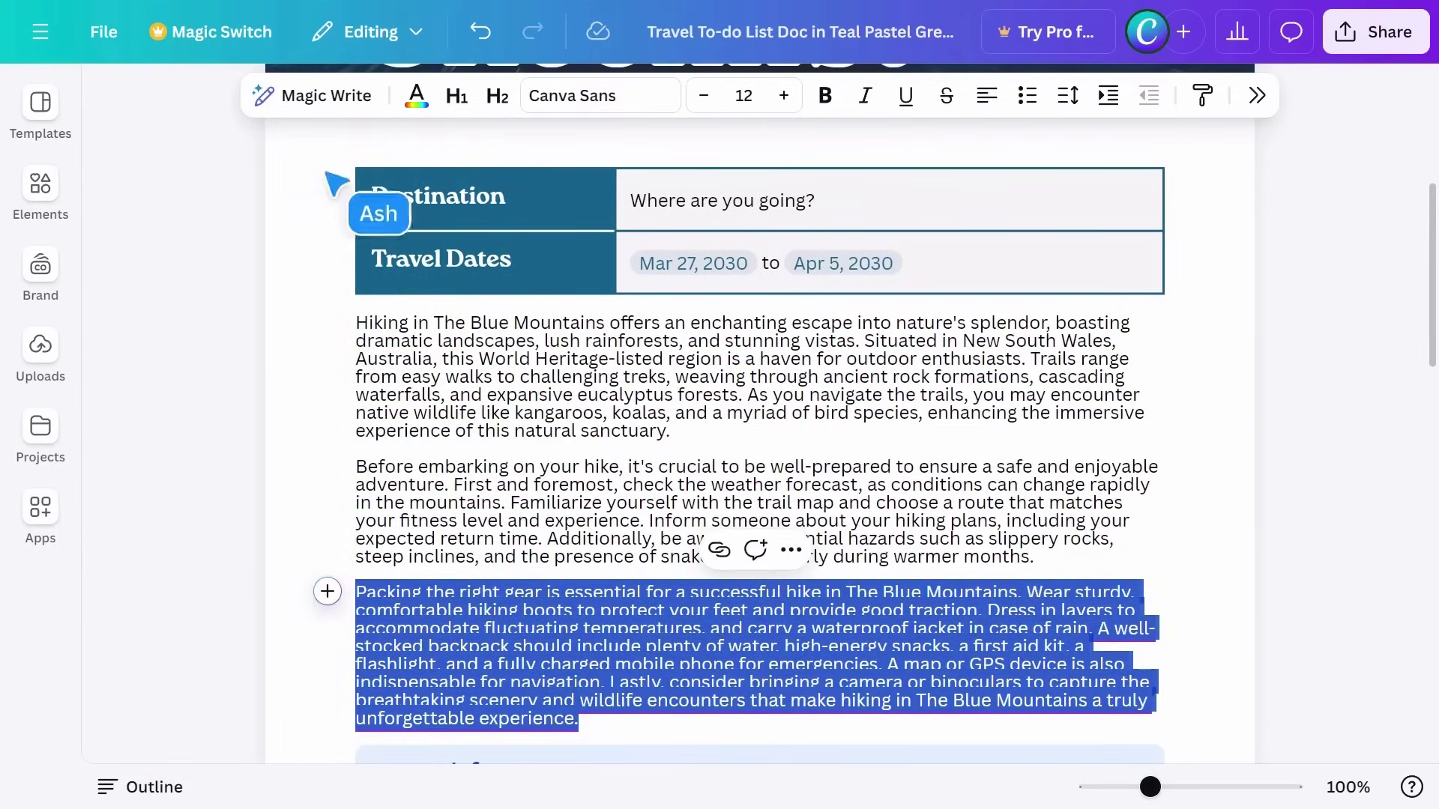
{"action": "left_click", "coordinate": [335, 102]}
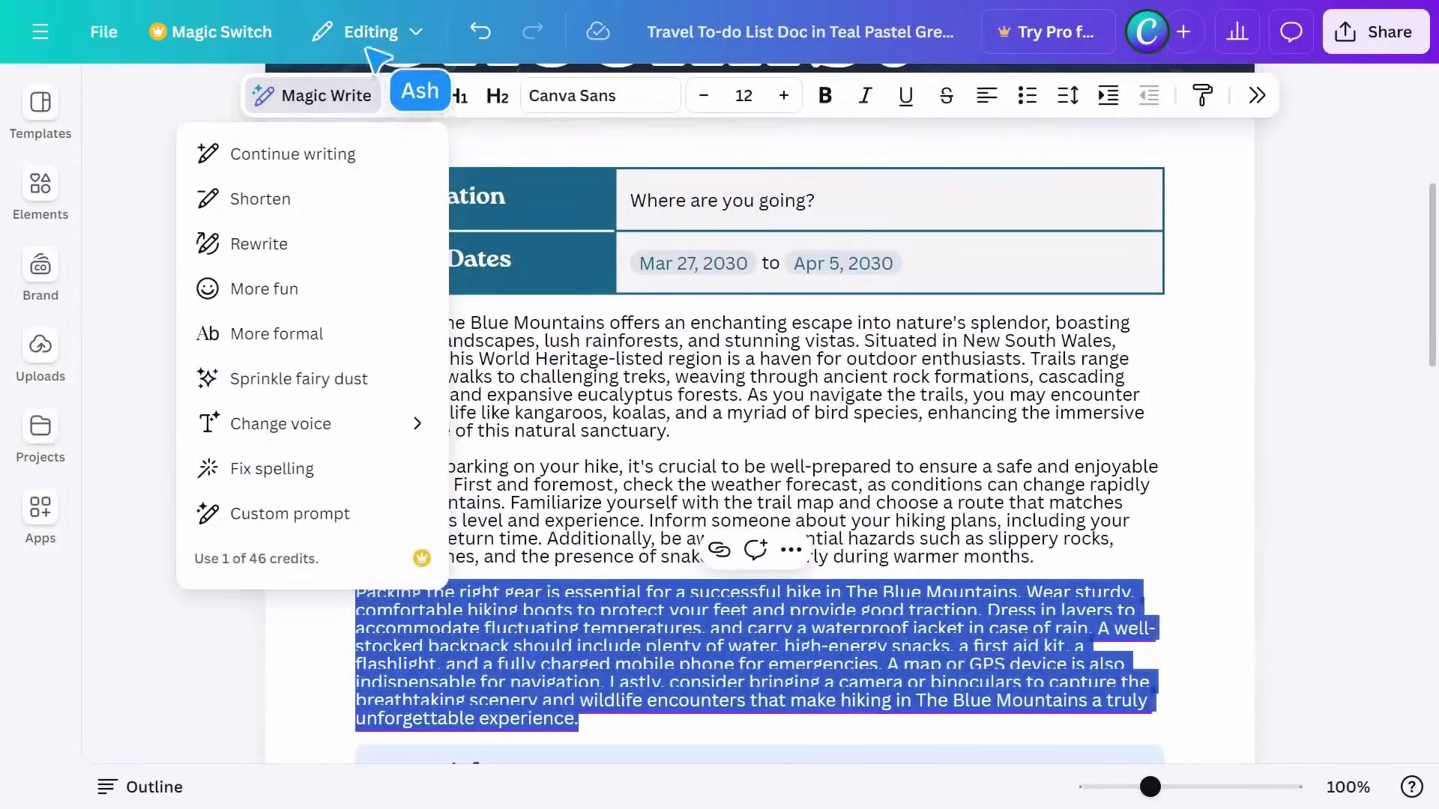
In Suggesting mode, add a tell-your-family reminder after 'months.', then reopen the mode menu
{"action": "left_click", "coordinate": [371, 34]}
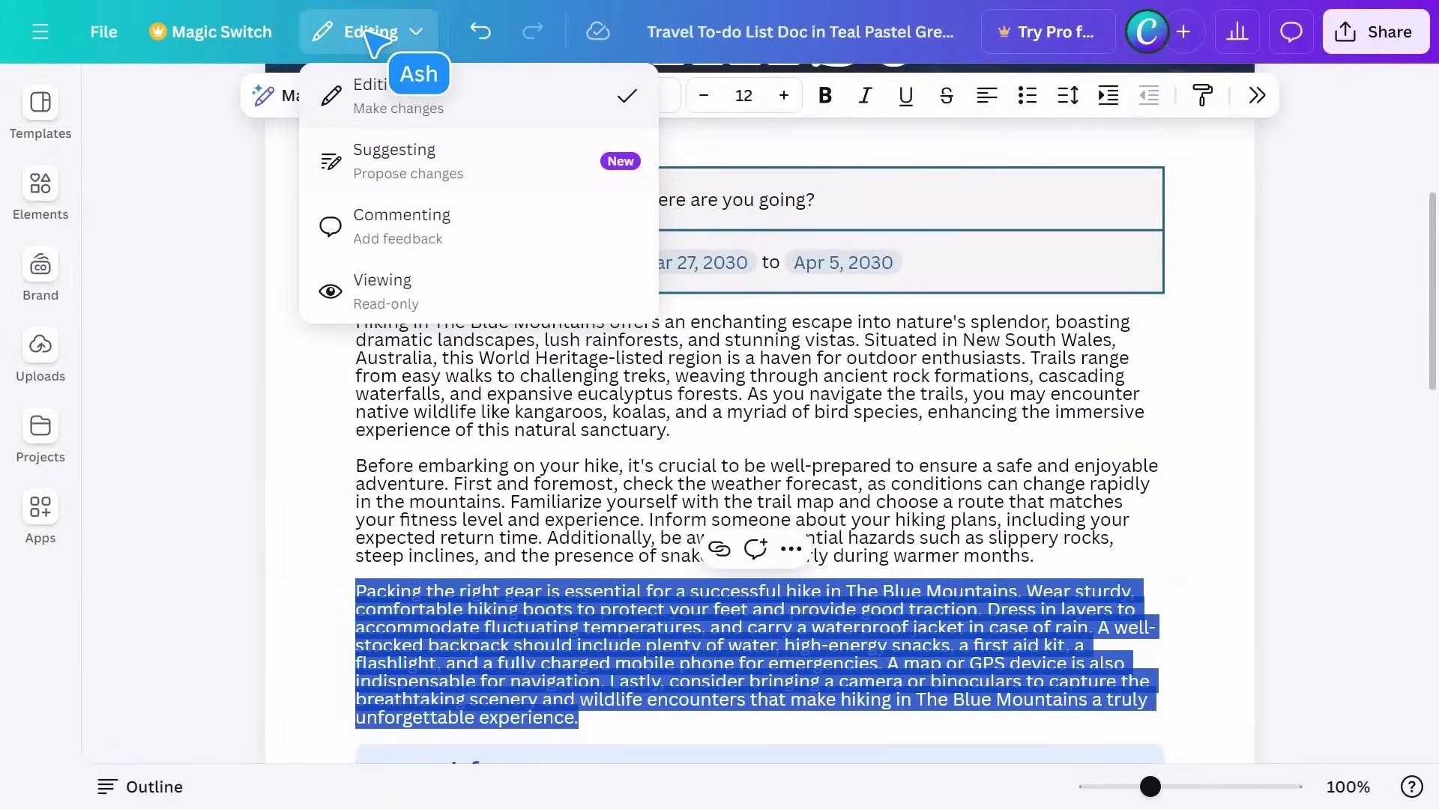
{"action": "left_click", "coordinate": [411, 167]}
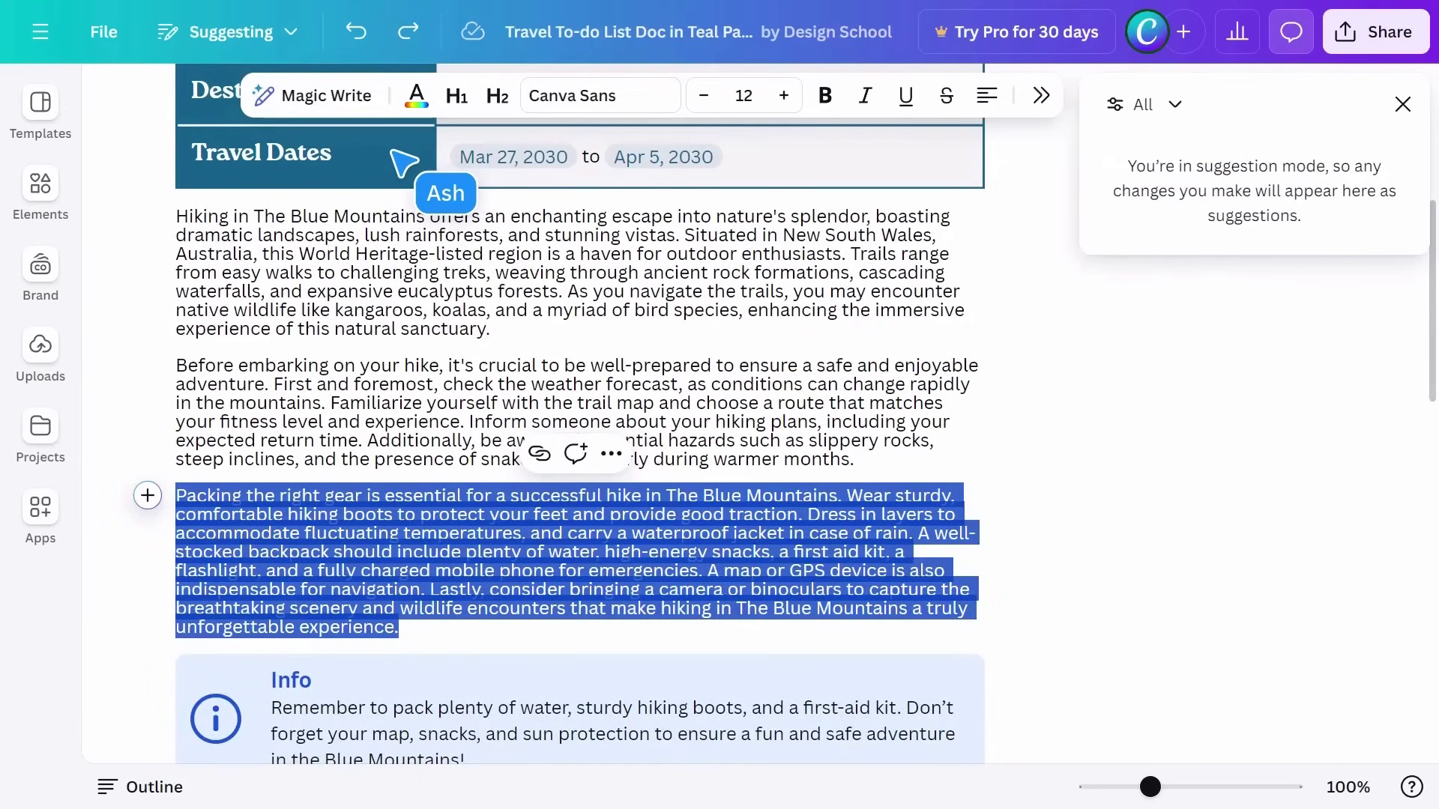
{"action": "left_click", "coordinate": [872, 470]}
{"action": "type", "text": "Remember"}
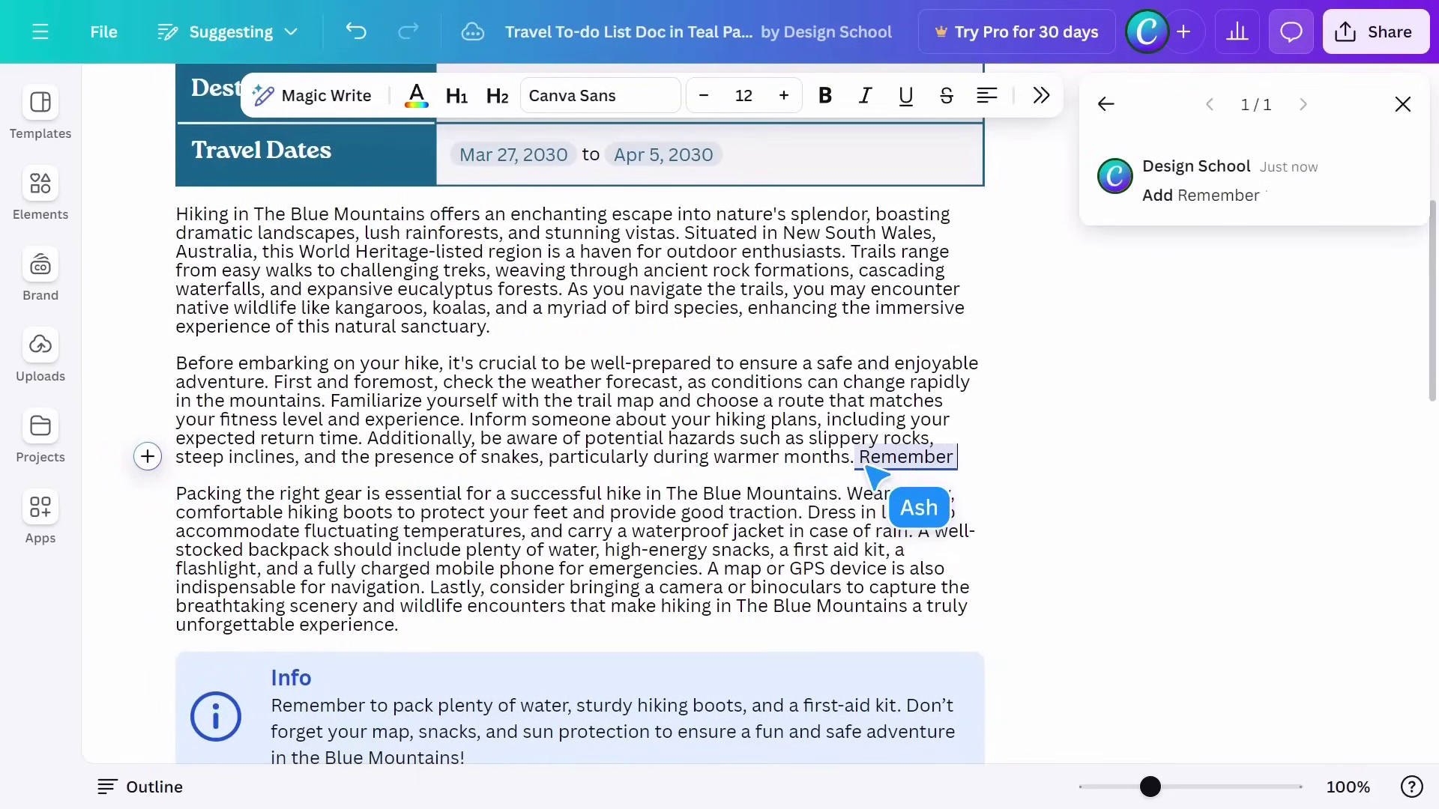
{"action": "type", "text": " to let your family know beforehand your travel plans."}
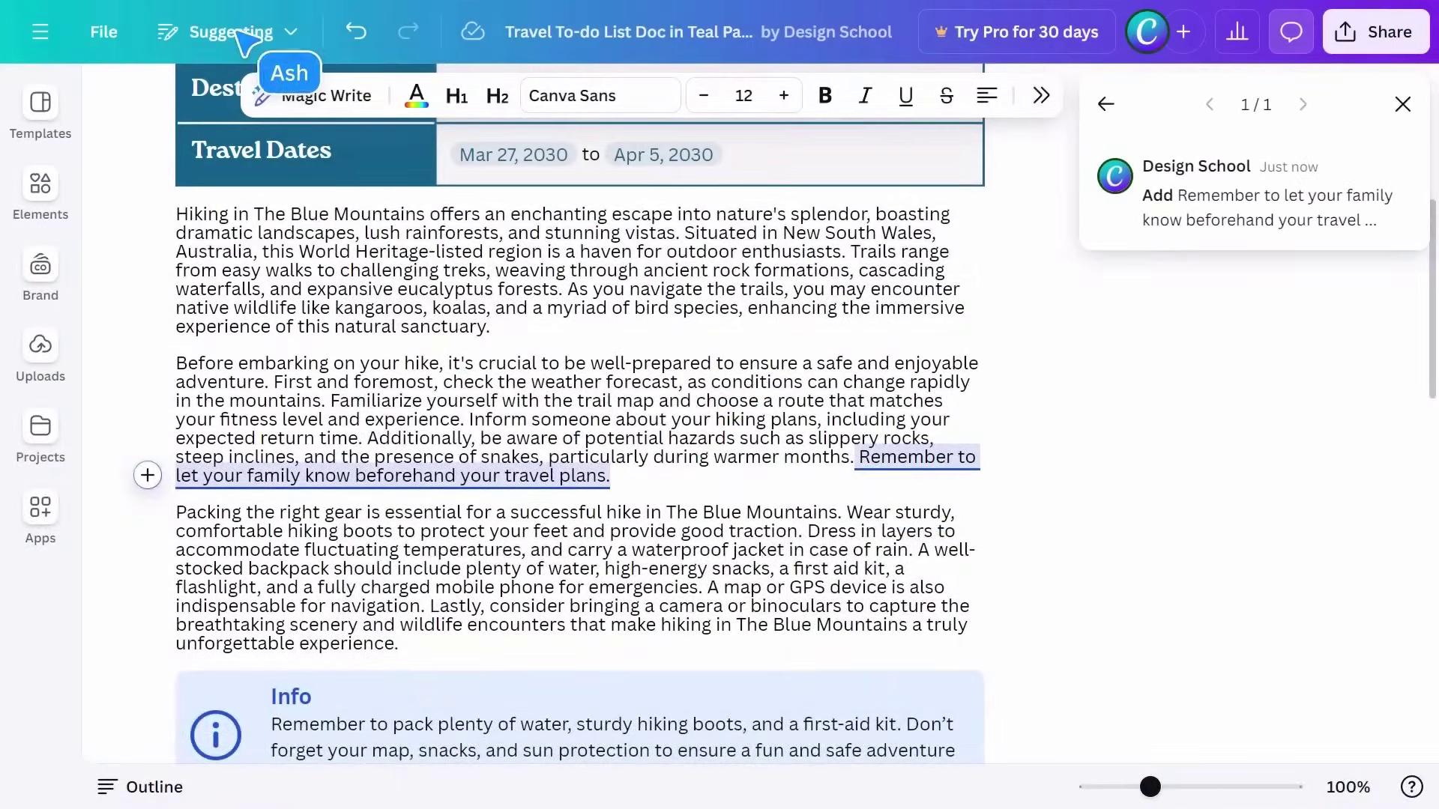
{"action": "left_click", "coordinate": [239, 39]}
Return to Editing mode and delete the waterfall hiker photo
{"action": "left_click", "coordinate": [253, 95]}
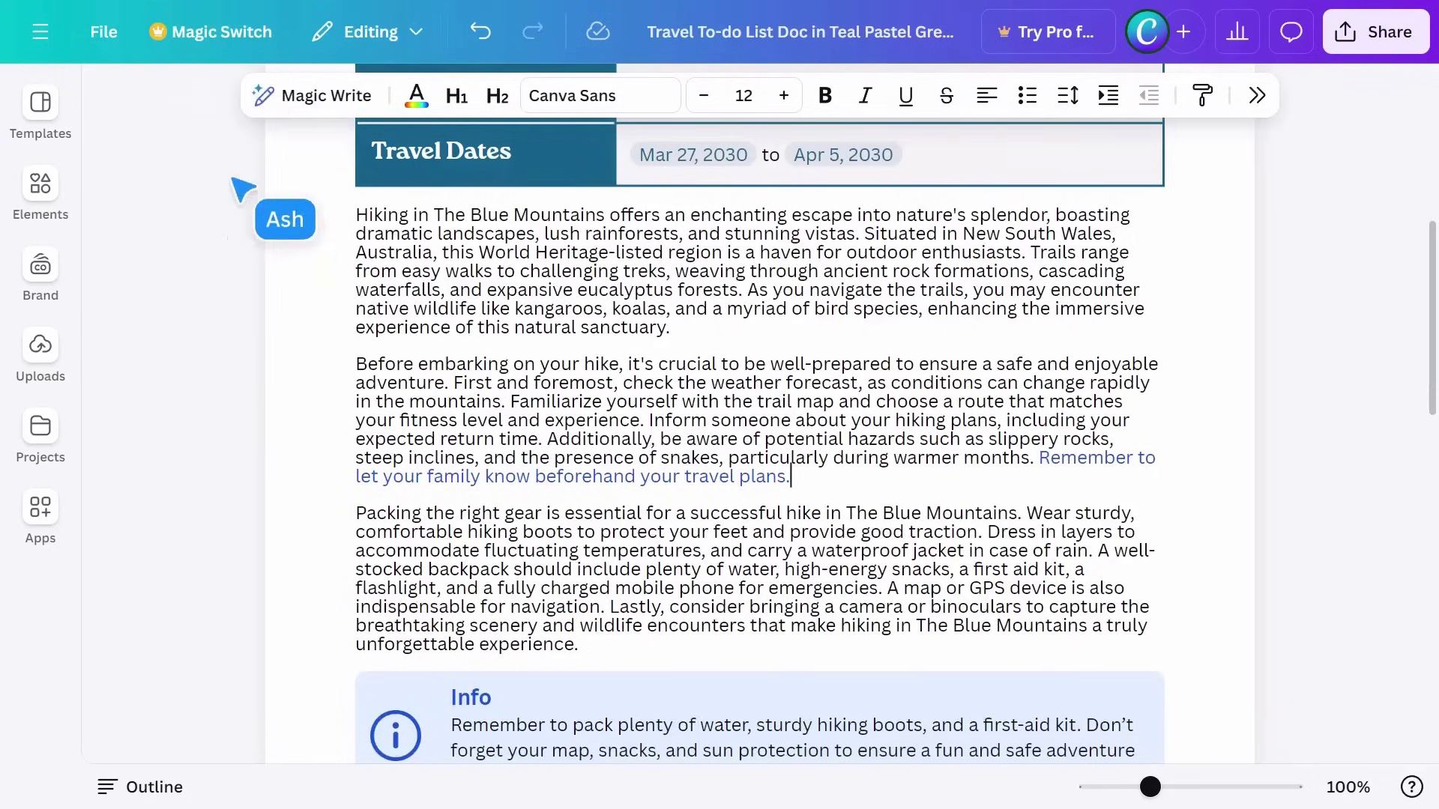
{"action": "scroll", "coordinate": [282, 530], "scroll_direction": "down", "scroll_amount": 1}
{"action": "scroll", "coordinate": [281, 530], "scroll_direction": "down", "scroll_amount": 4}
{"action": "scroll", "coordinate": [281, 526], "scroll_direction": "down", "scroll_amount": 2}
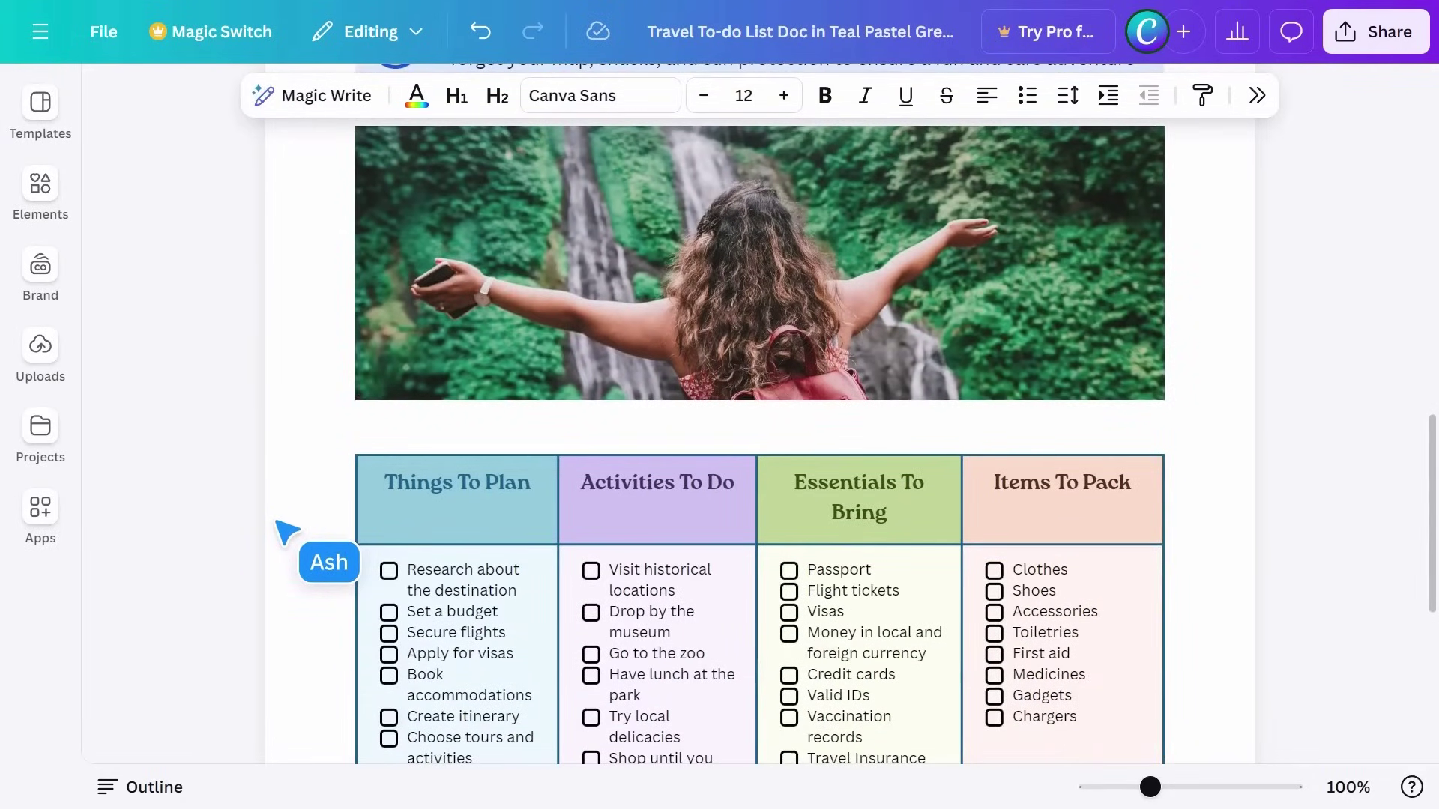
{"action": "left_click", "coordinate": [546, 360]}
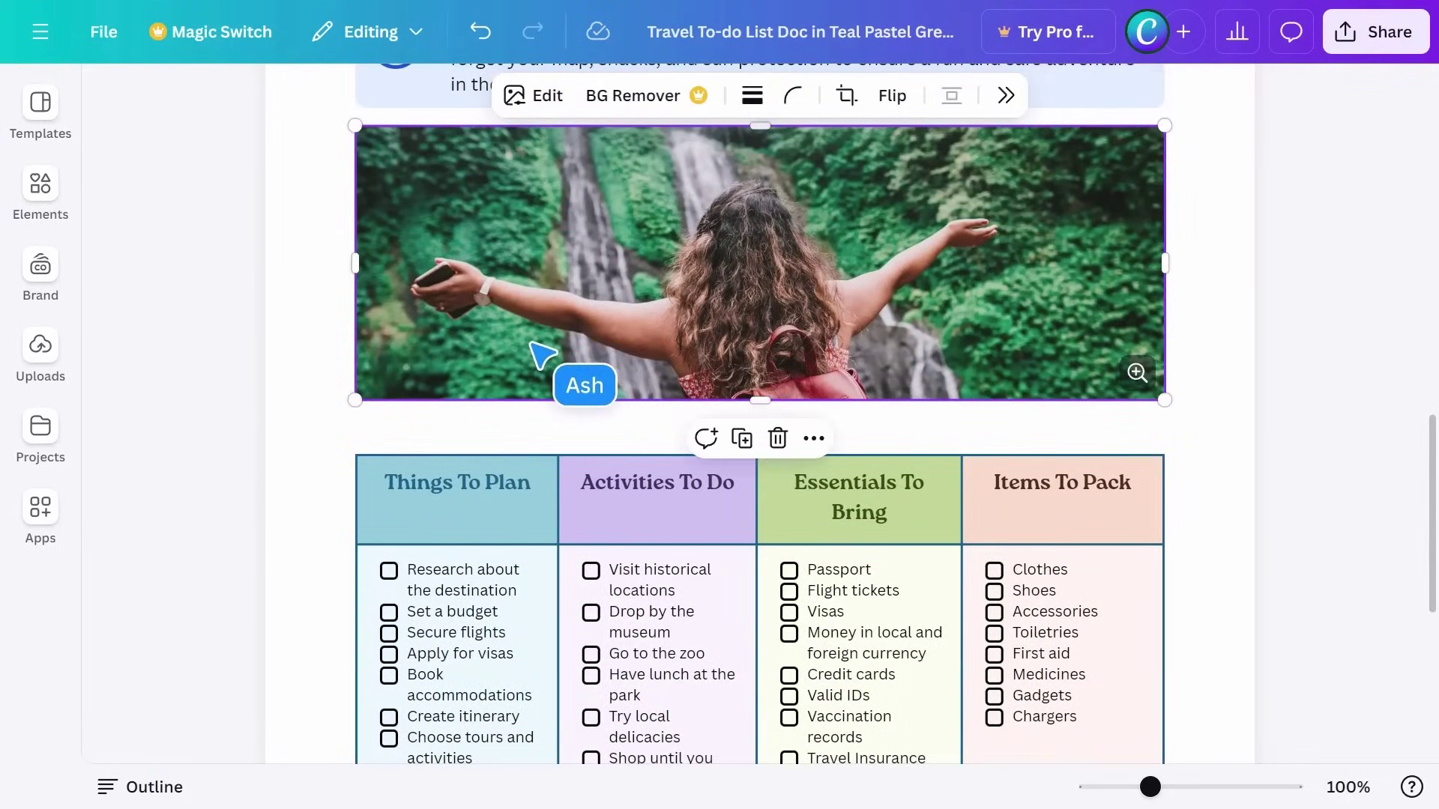
{"action": "left_click", "coordinate": [778, 439]}
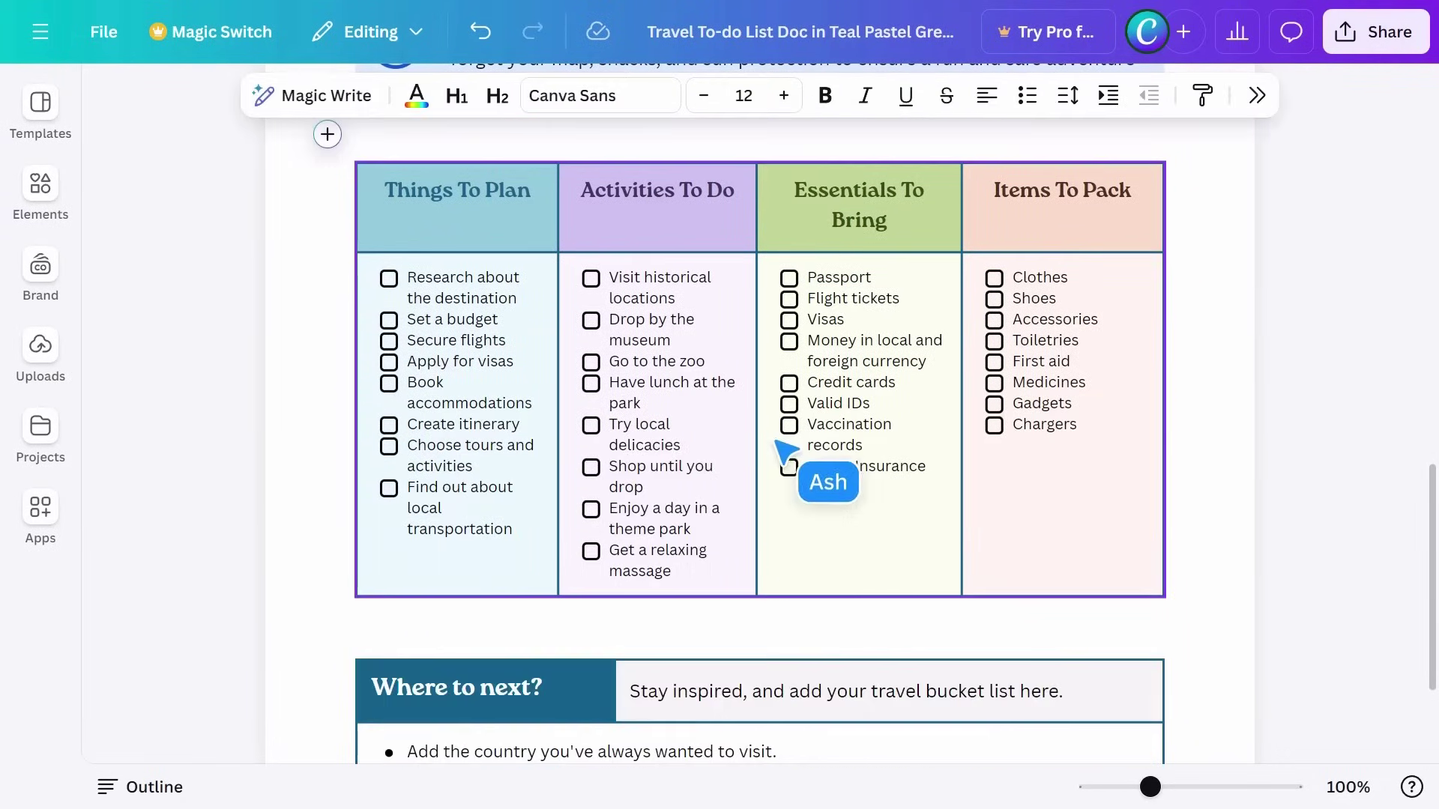
Insert the yellow-hood video from a 'hiking' Videos search and scrub to about 12 seconds
{"action": "left_click", "coordinate": [54, 185]}
{"action": "left_click", "coordinate": [240, 106]}
{"action": "type", "text": "hiking"}
{"action": "key", "text": "Return"}
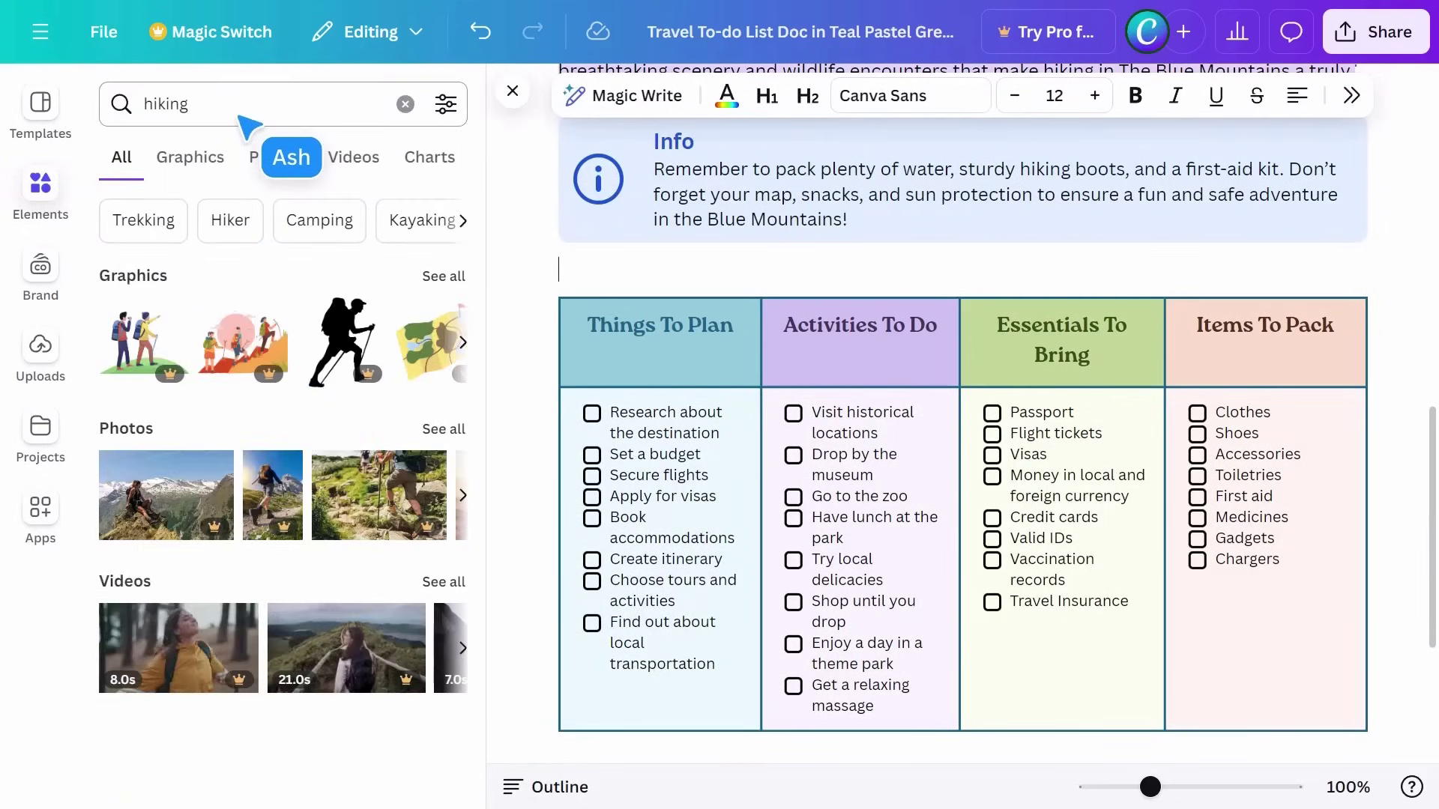
{"action": "left_click", "coordinate": [353, 158]}
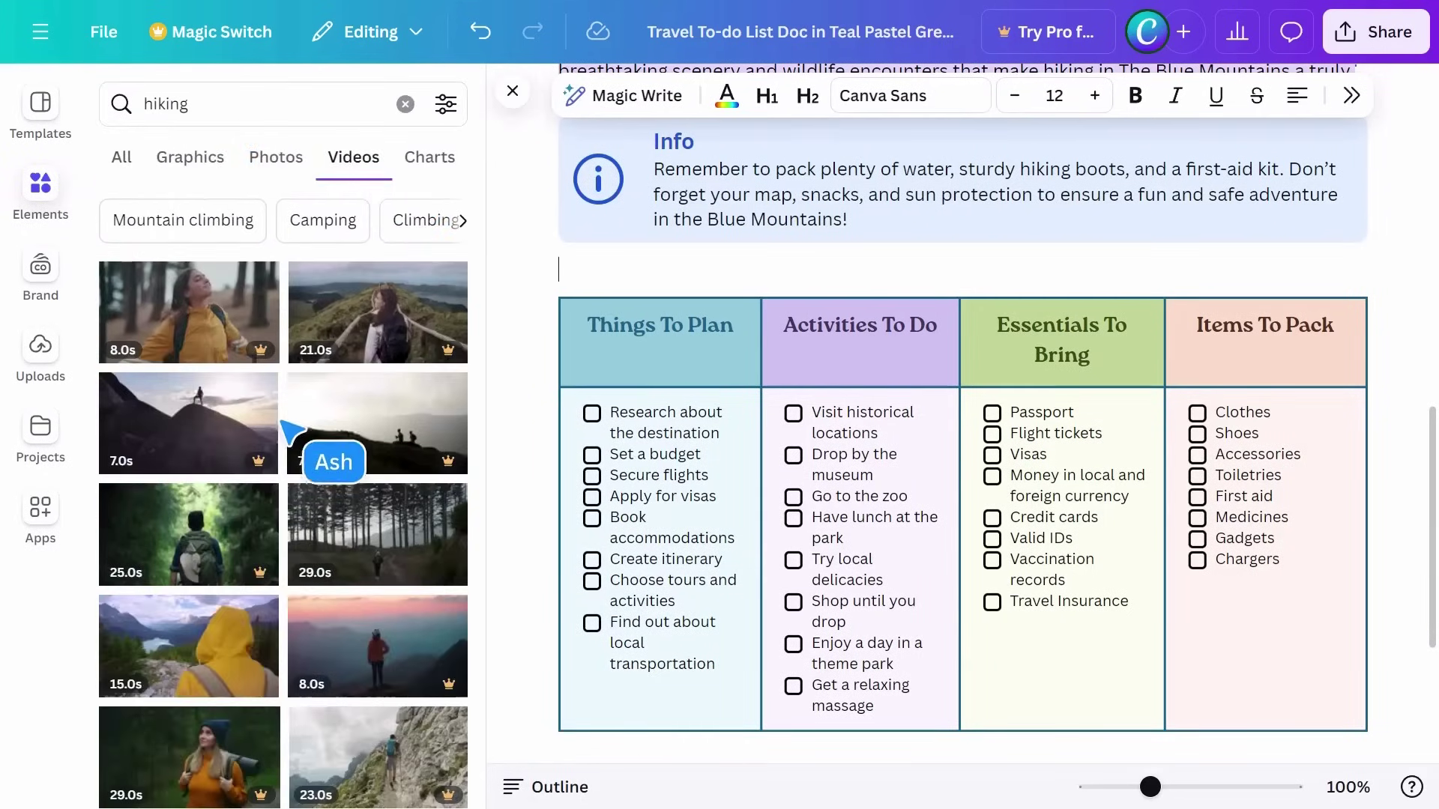
{"action": "scroll", "coordinate": [295, 434], "scroll_direction": "down", "scroll_amount": 3}
{"action": "left_click_drag", "start_coordinate": [242, 382], "coordinate": [586, 290]}
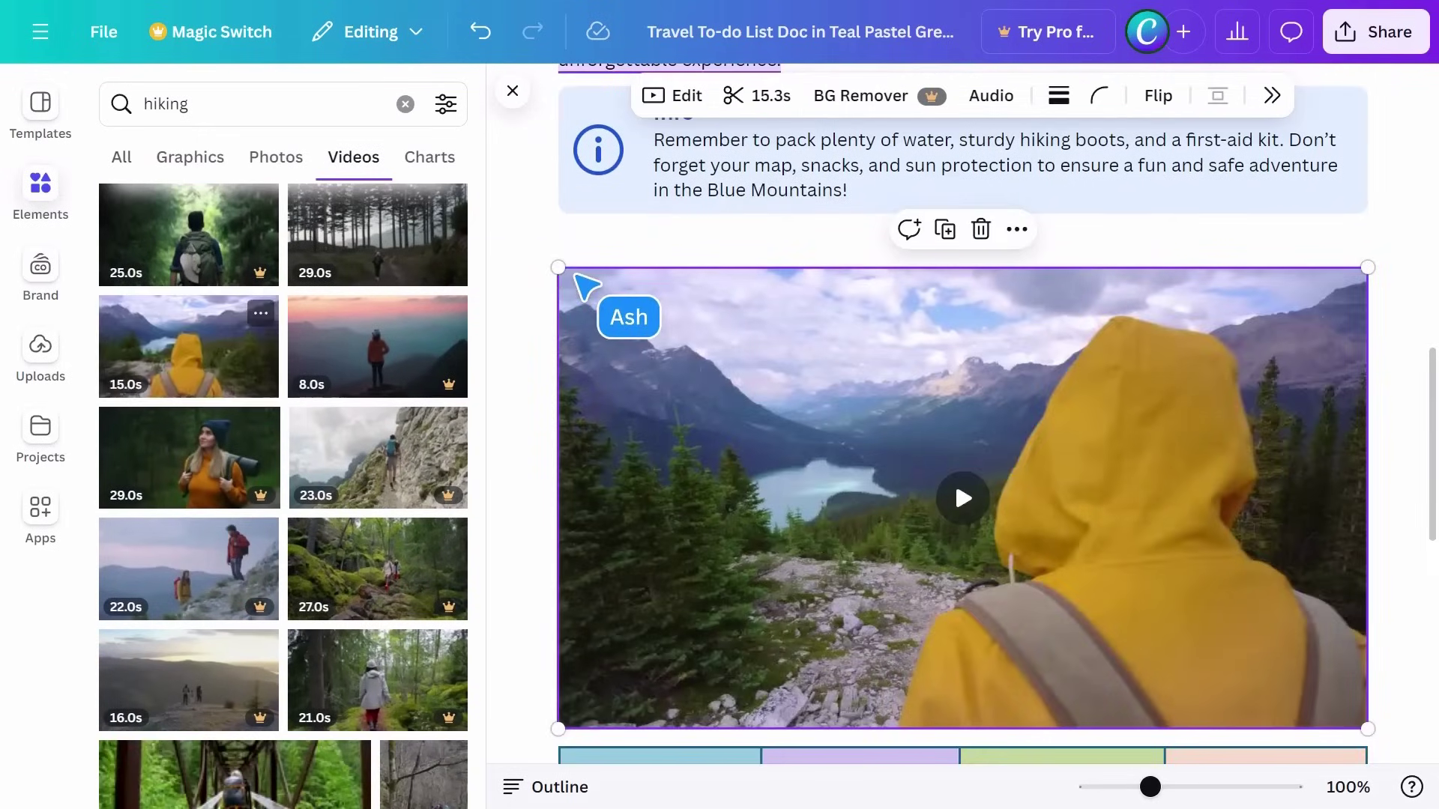
{"action": "left_click", "coordinate": [502, 103]}
{"action": "scroll", "coordinate": [518, 124], "scroll_direction": "down", "scroll_amount": 2}
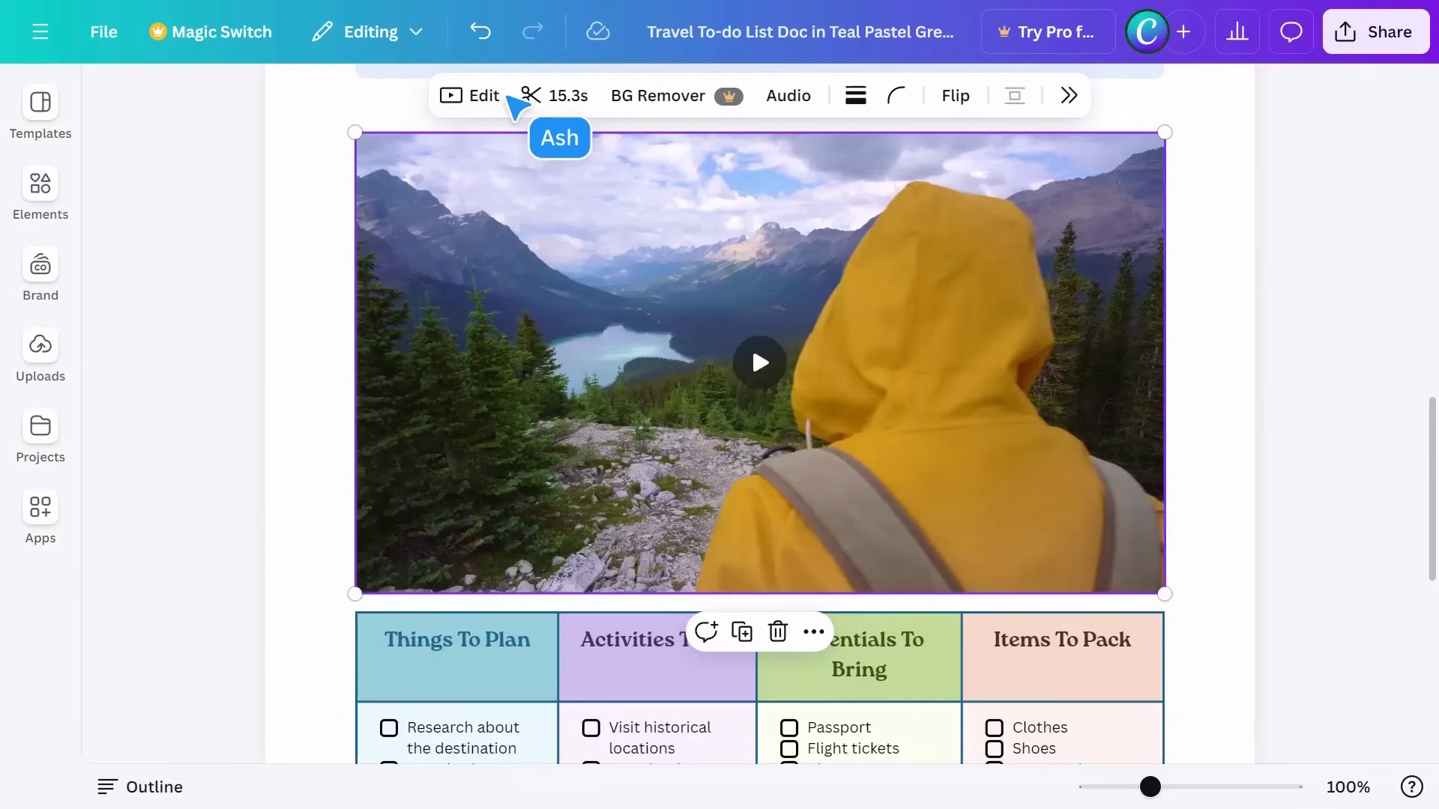
{"action": "left_click", "coordinate": [642, 564]}
{"action": "left_click", "coordinate": [929, 564]}
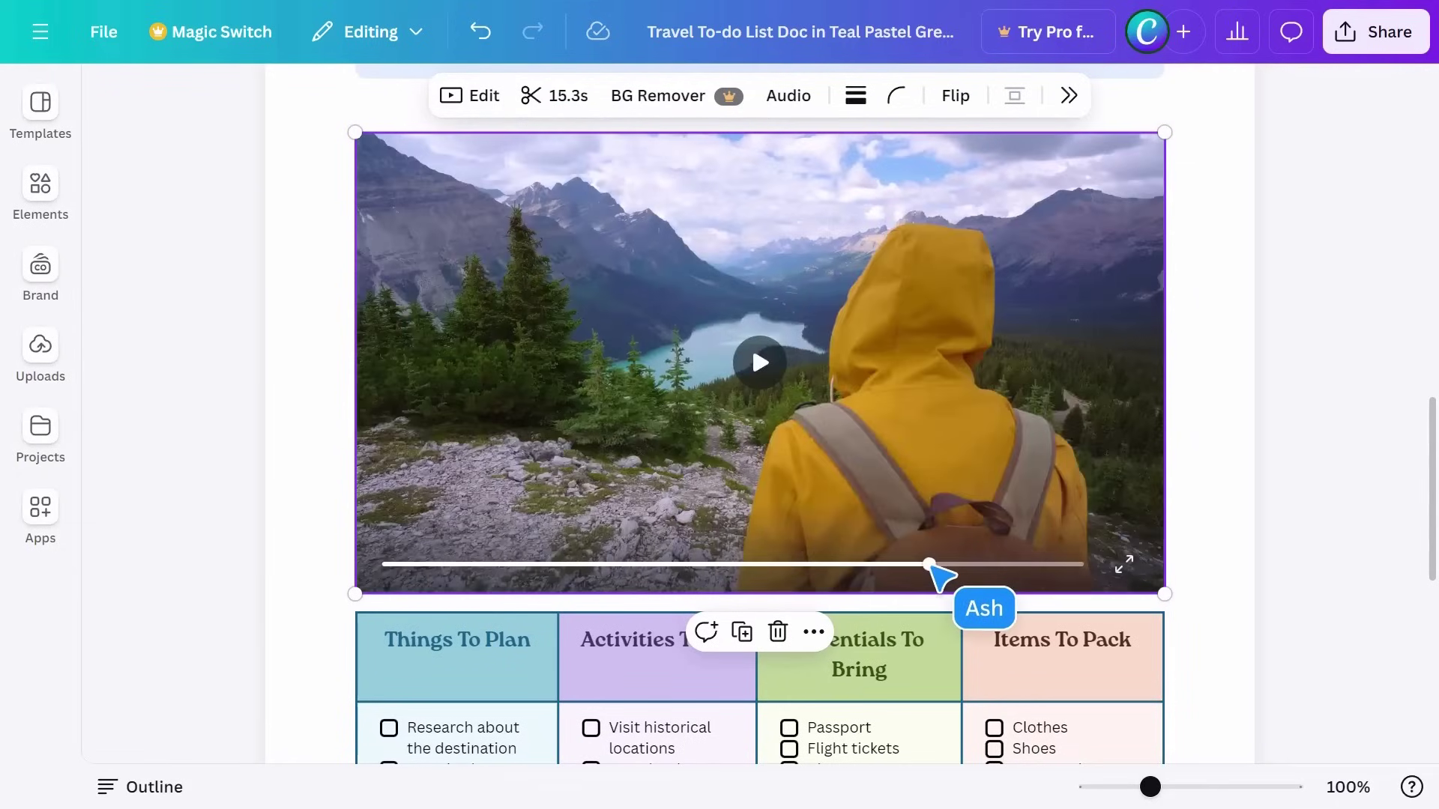
Play the yellow-hooded hiker video in the doc
{"action": "left_click", "coordinate": [763, 378]}
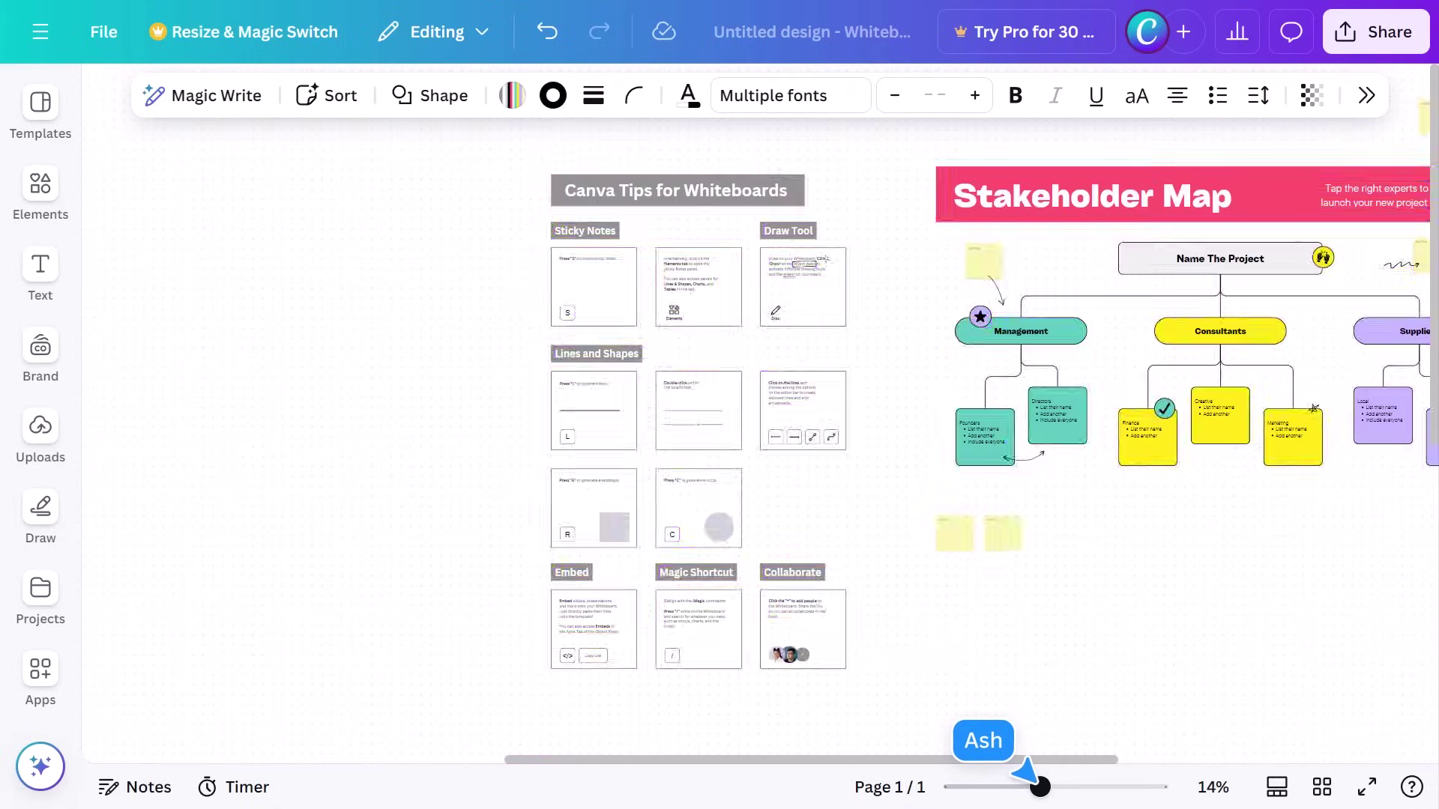
Make the whiteboard's Sticky Notes heading teal
{"action": "left_click_drag", "start_coordinate": [1038, 783], "coordinate": [1044, 784]}
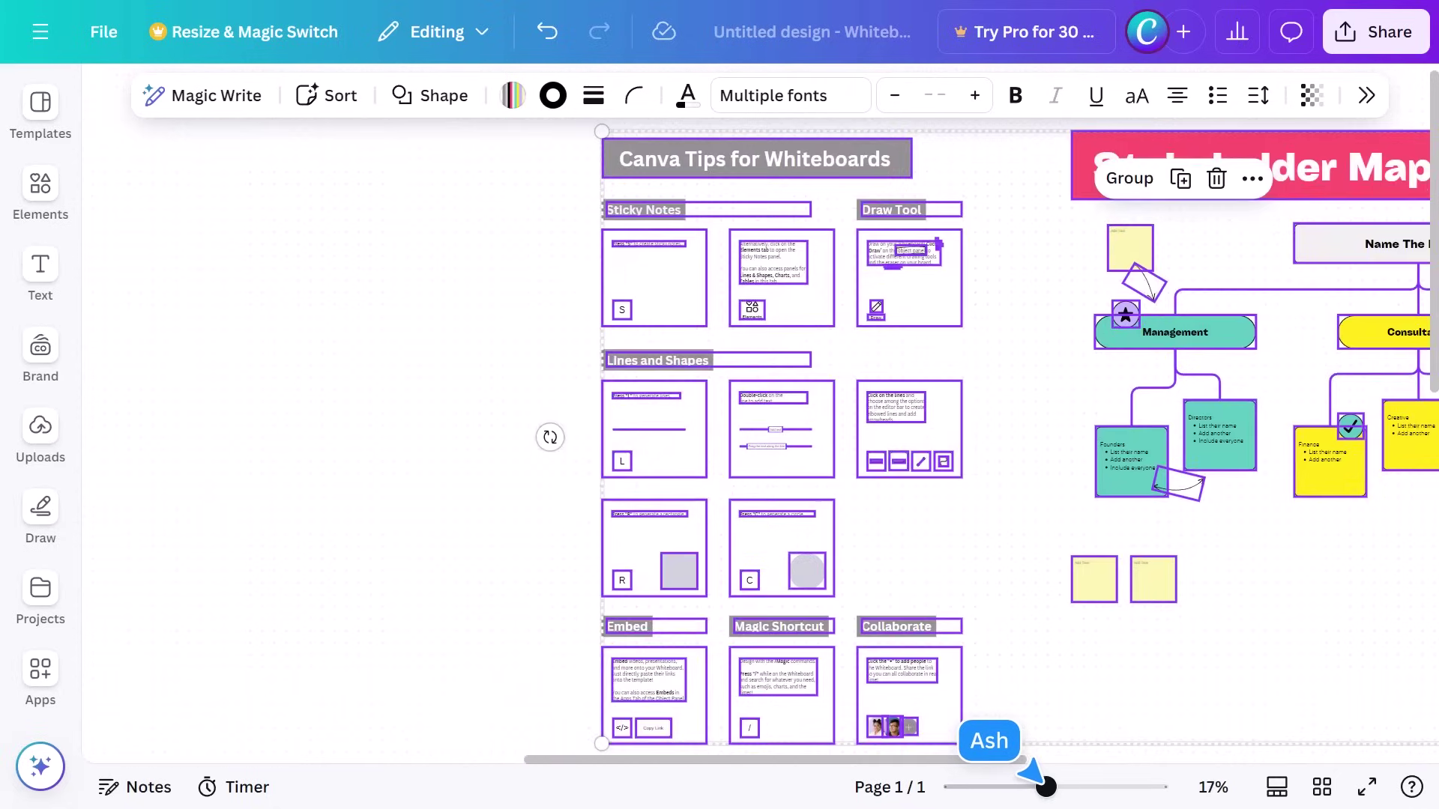
{"action": "left_click", "coordinate": [735, 155]}
{"action": "left_click", "coordinate": [776, 247]}
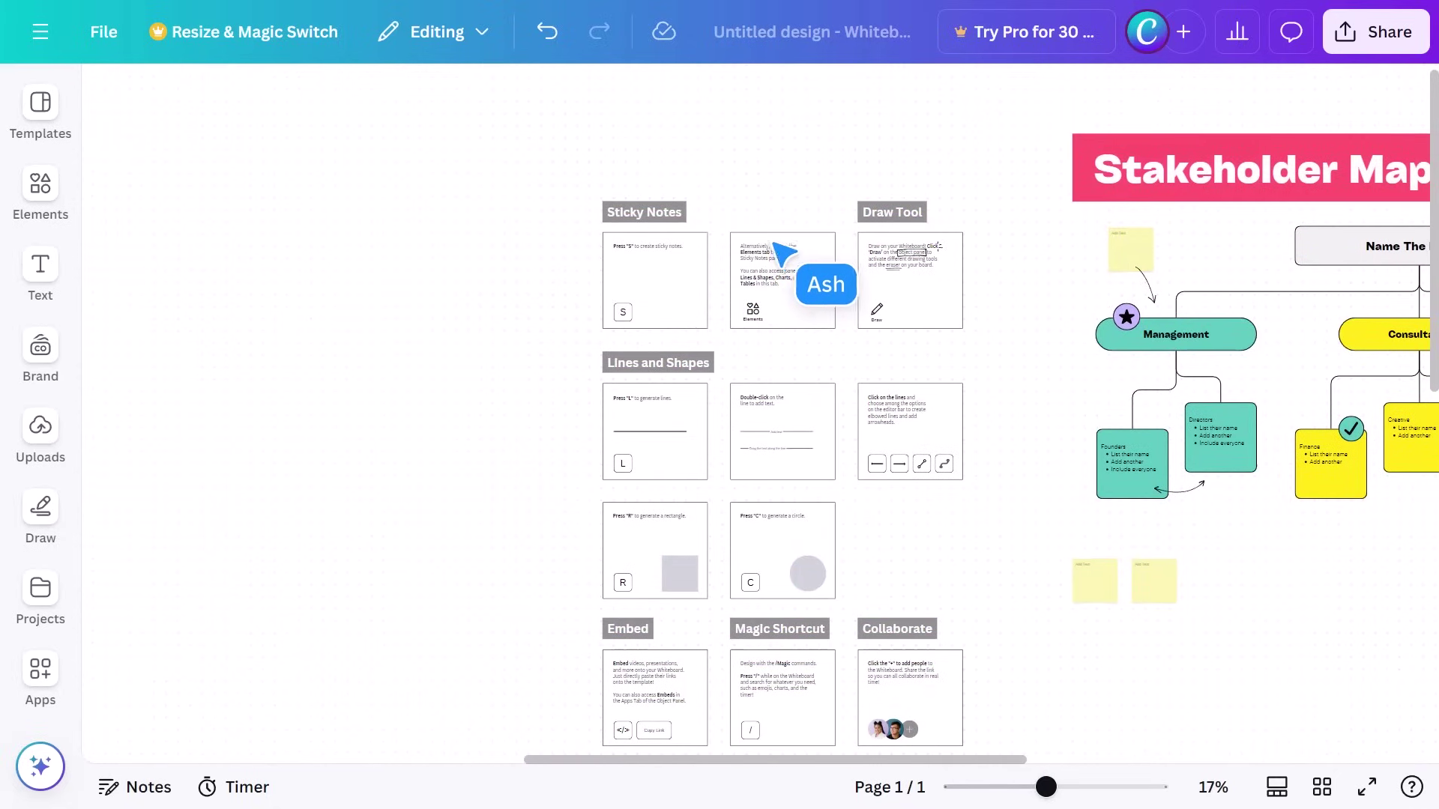
{"action": "double_click", "coordinate": [668, 213]}
{"action": "left_click", "coordinate": [674, 101]}
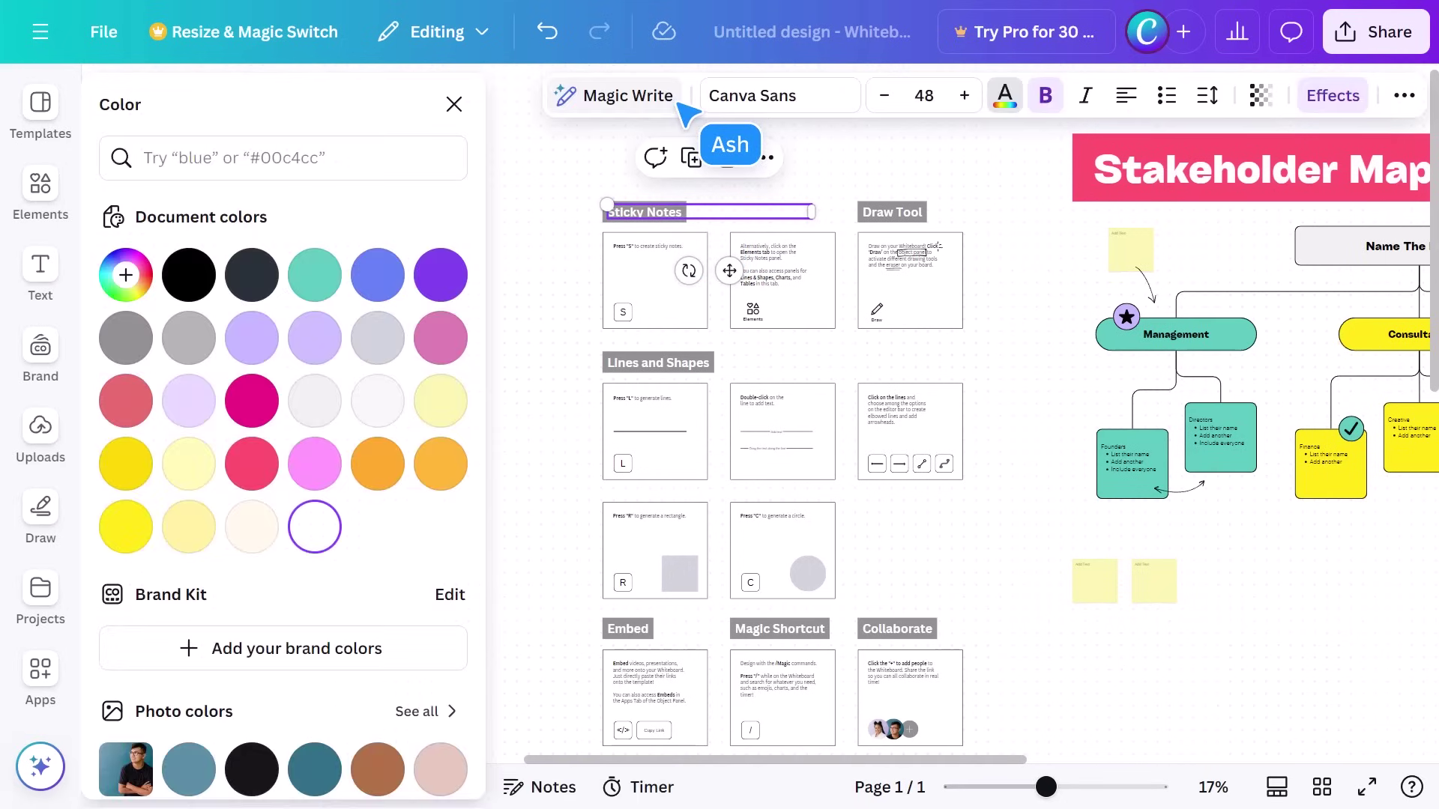
{"action": "left_click", "coordinate": [327, 277]}
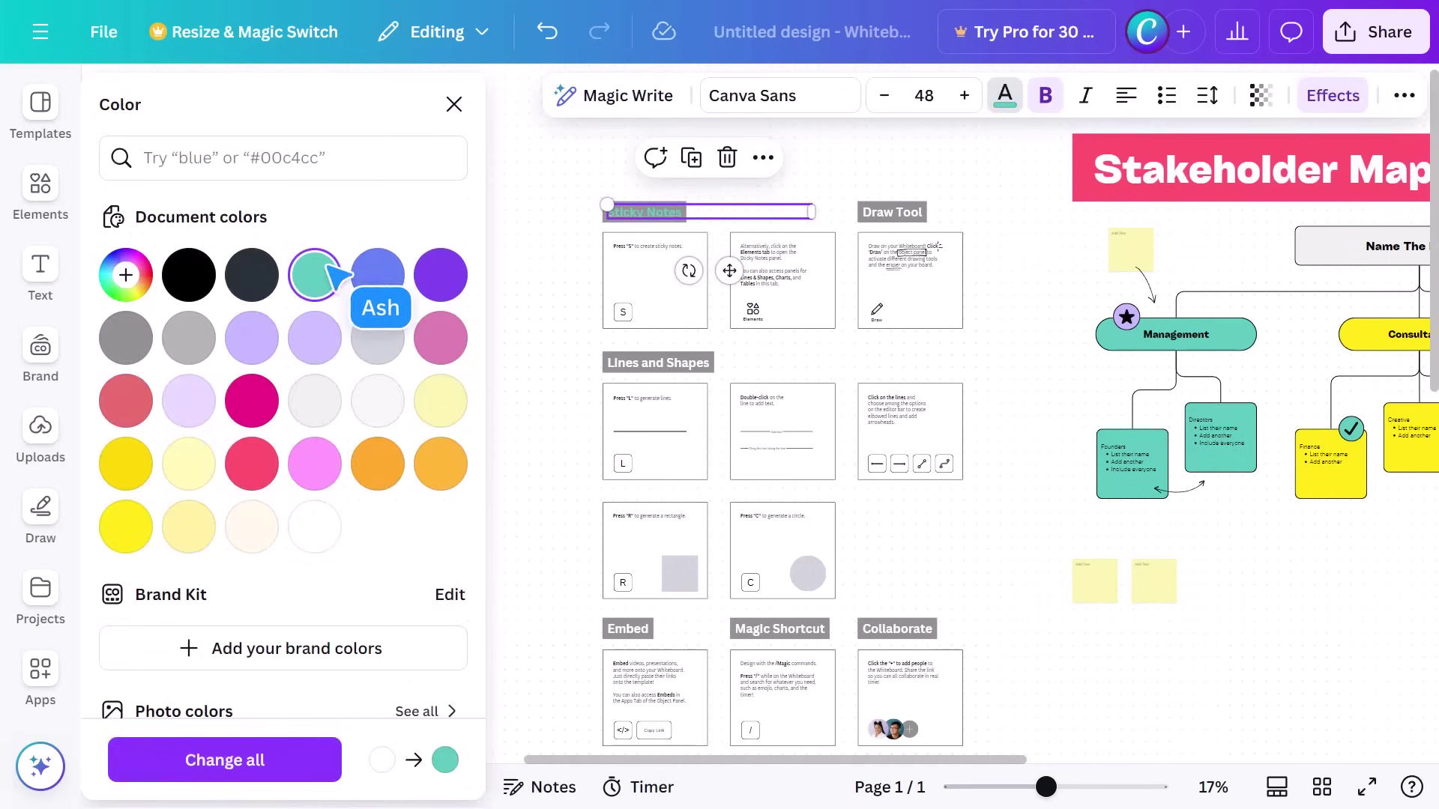
{"action": "left_click", "coordinate": [455, 105]}
Add a yellow sticky note plus a connected note below it, then blue and green notes
{"action": "left_click", "coordinate": [46, 189]}
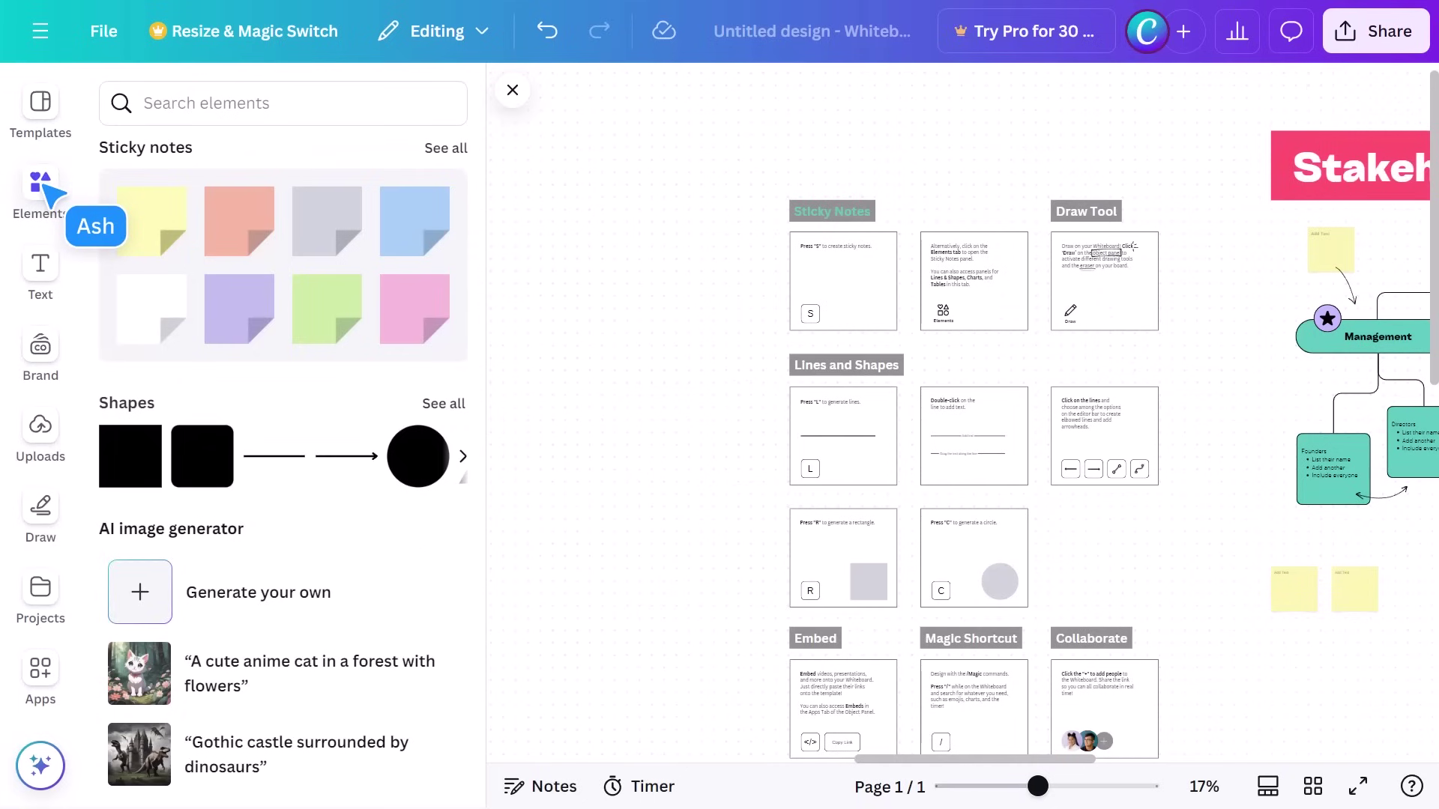
{"action": "left_click_drag", "start_coordinate": [147, 219], "coordinate": [624, 241]}
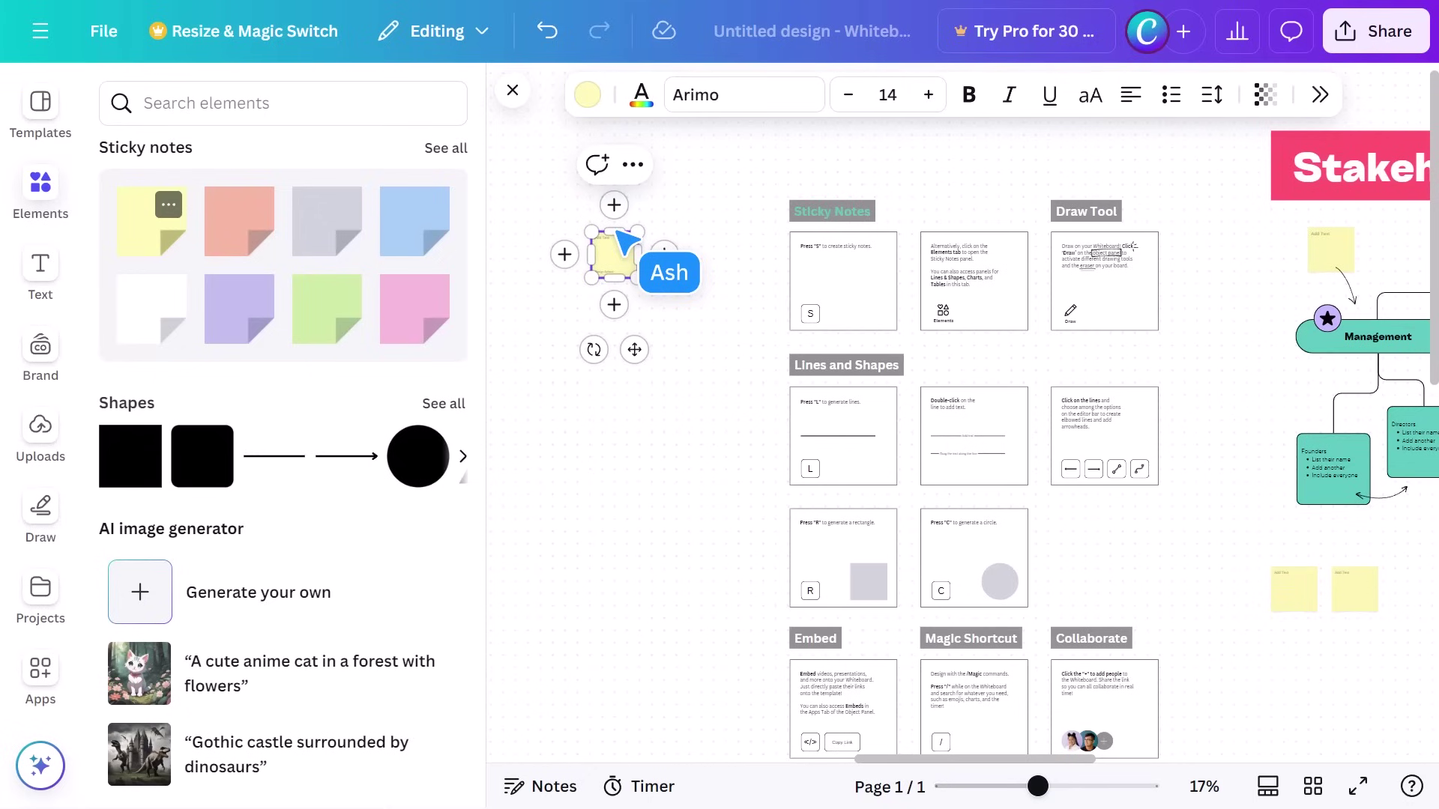
{"action": "left_click", "coordinate": [664, 255]}
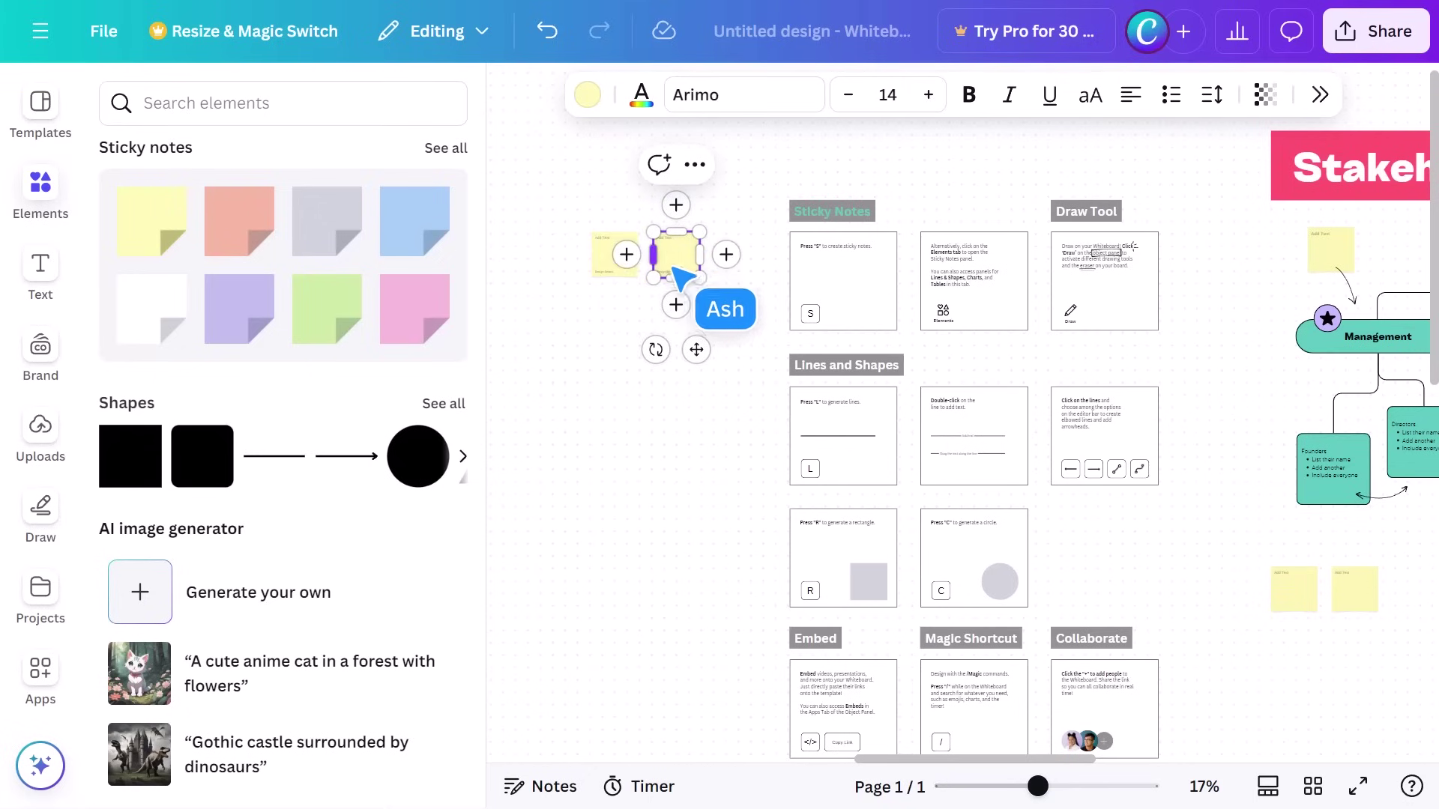
{"action": "left_click_drag", "start_coordinate": [679, 261], "coordinate": [682, 322]}
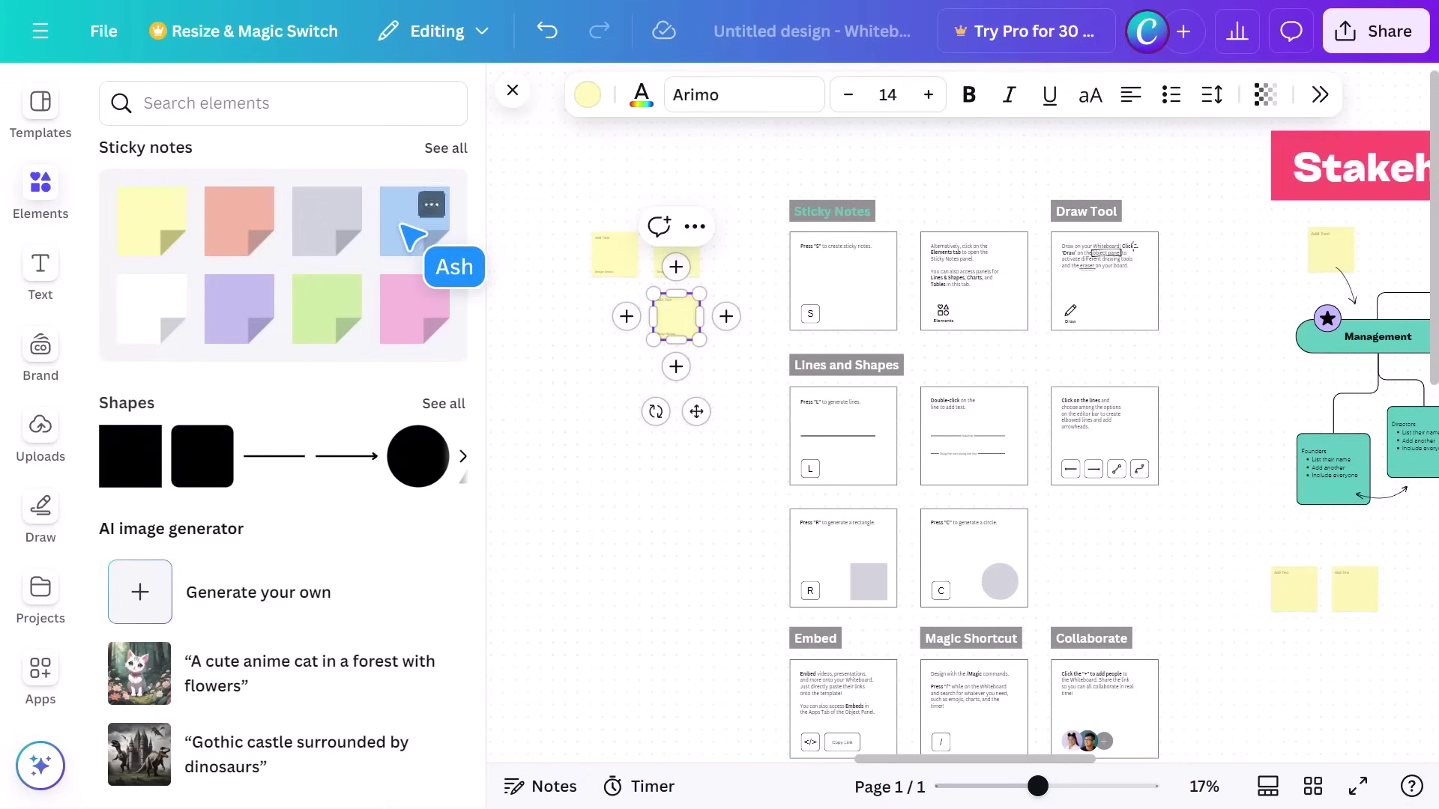
{"action": "left_click_drag", "start_coordinate": [412, 236], "coordinate": [614, 317]}
{"action": "mouse_move", "coordinate": [328, 310]}
{"action": "left_mouse_down"}
{"action": "mouse_move", "coordinate": [581, 396]}
{"action": "mouse_move", "coordinate": [629, 387]}
{"action": "left_mouse_up"}
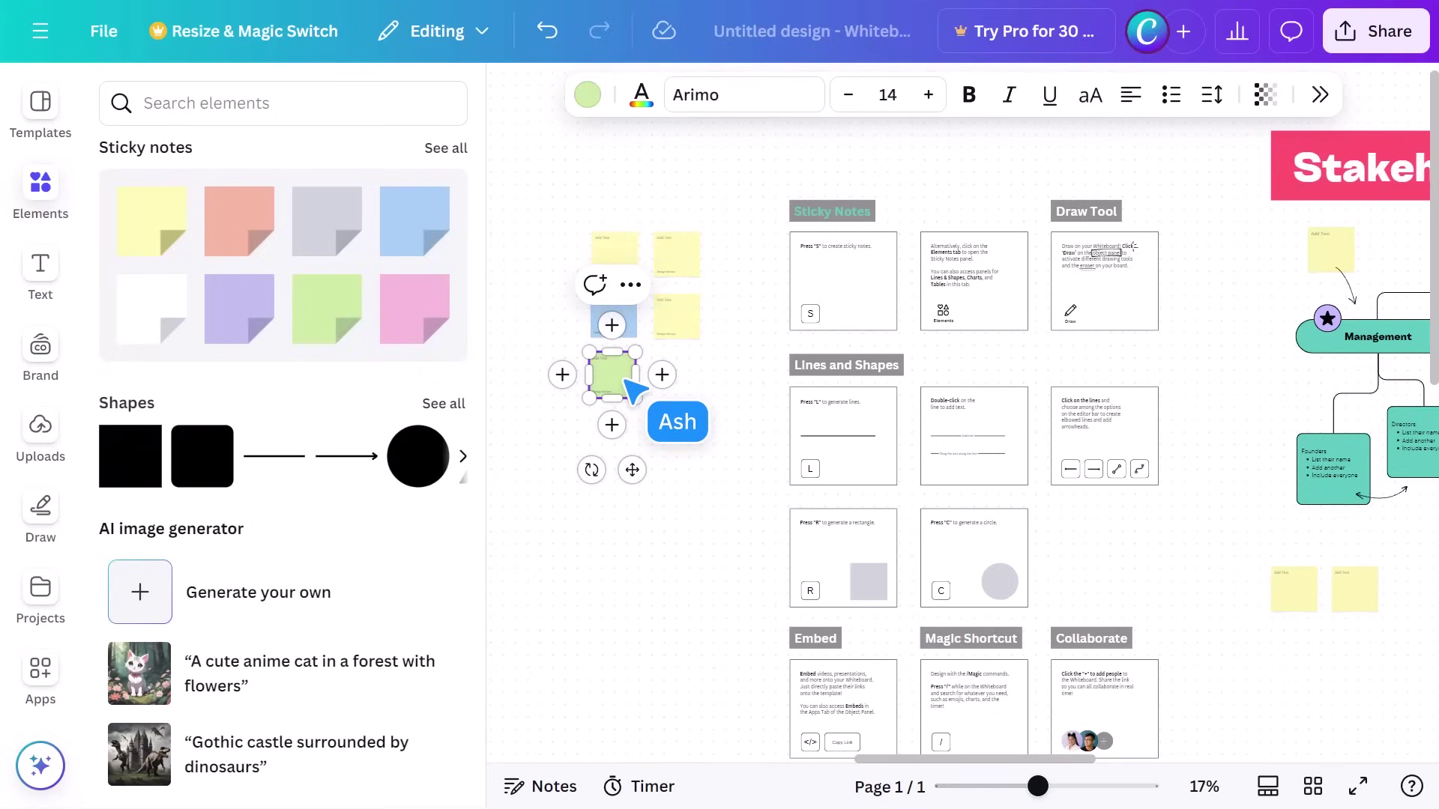
Invite two collaborators by email to the whiteboard with a message to meet on the board
{"action": "left_click", "coordinate": [1359, 51]}
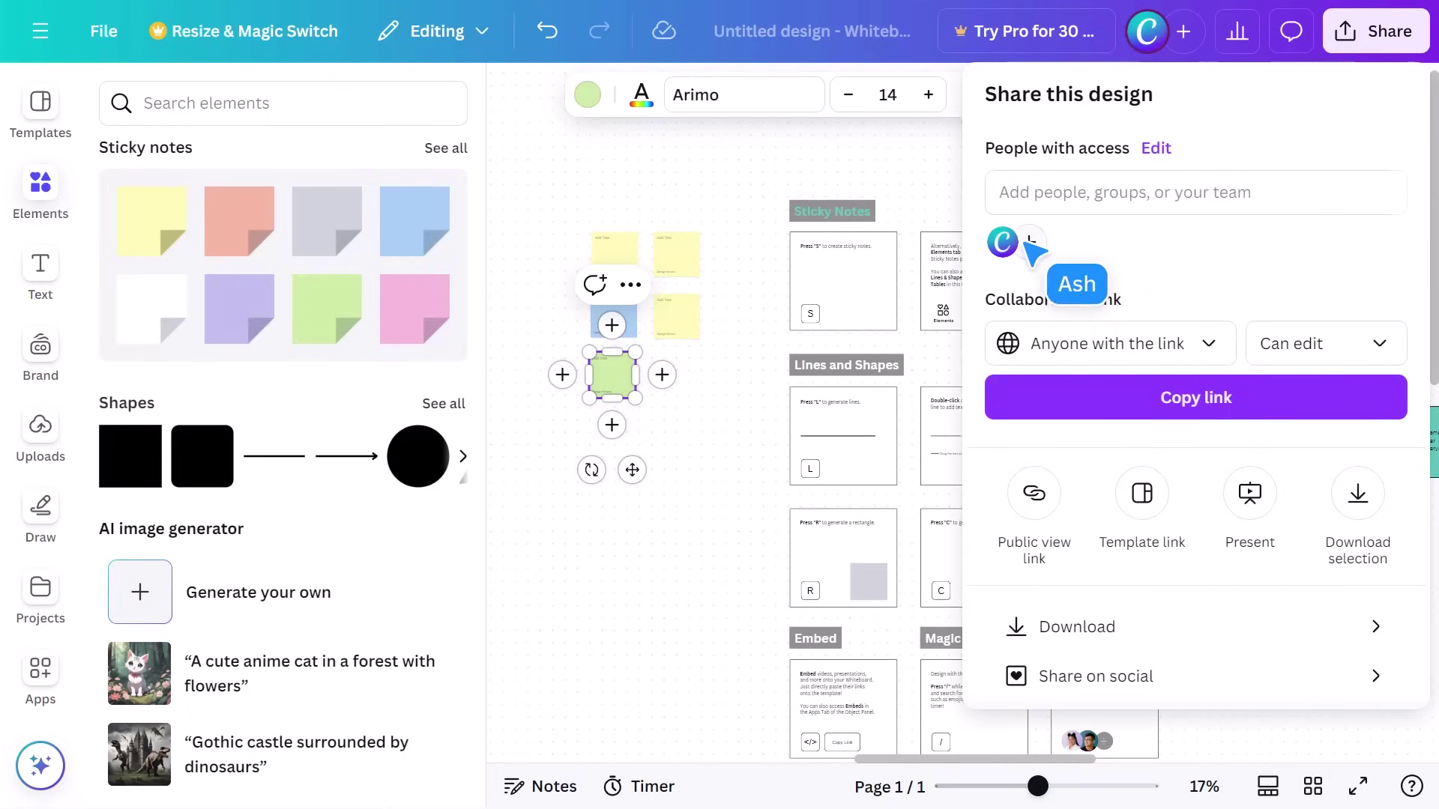
{"action": "left_click", "coordinate": [1023, 242]}
{"action": "type", "text": "lucille@youremail.com"}
{"action": "key", "text": "Return"}
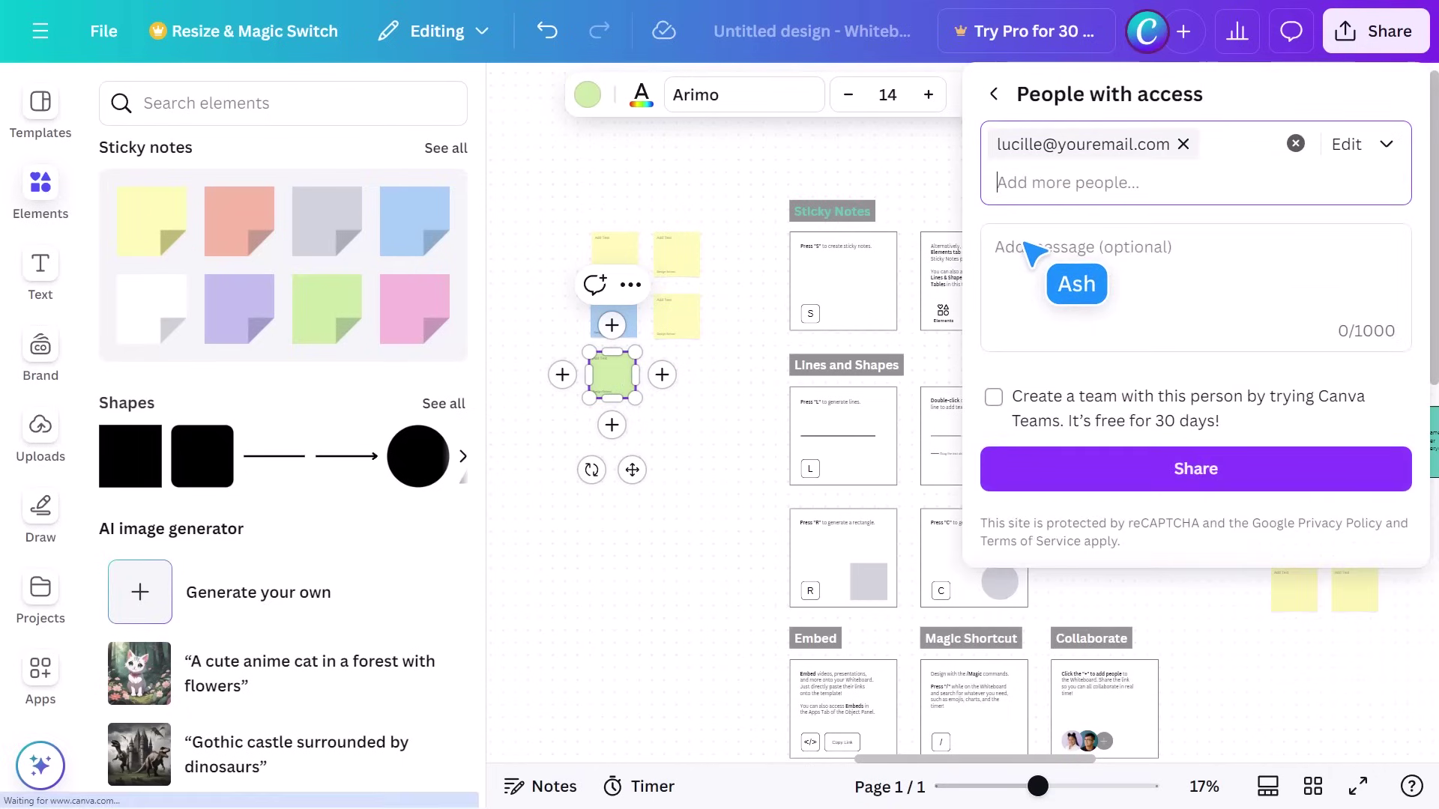
{"action": "type", "text": "jazel@youremail.com"}
{"action": "key", "text": "Return"}
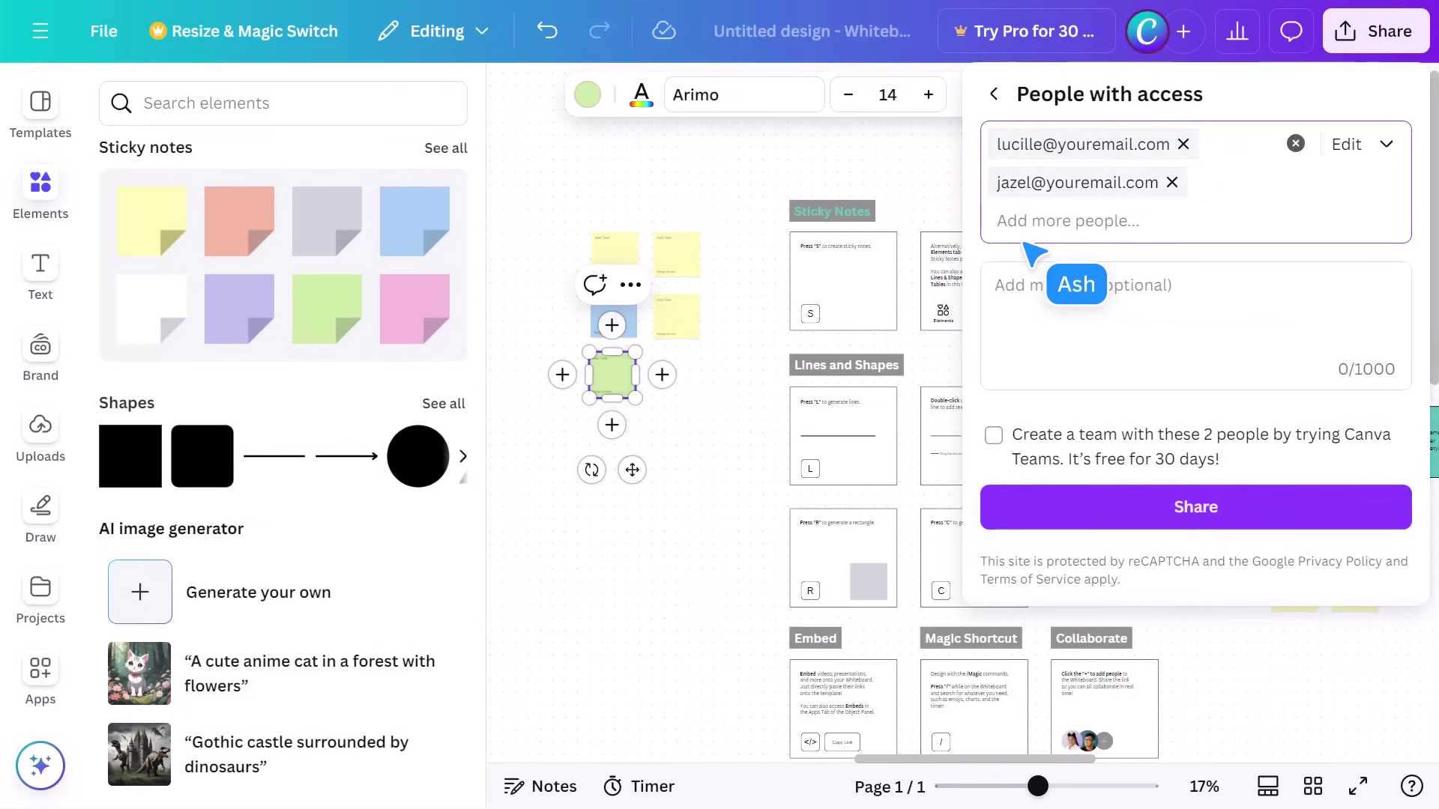
{"action": "left_click", "coordinate": [1066, 322]}
{"action": "type", "text": "Meet me in this Whiteboard."}
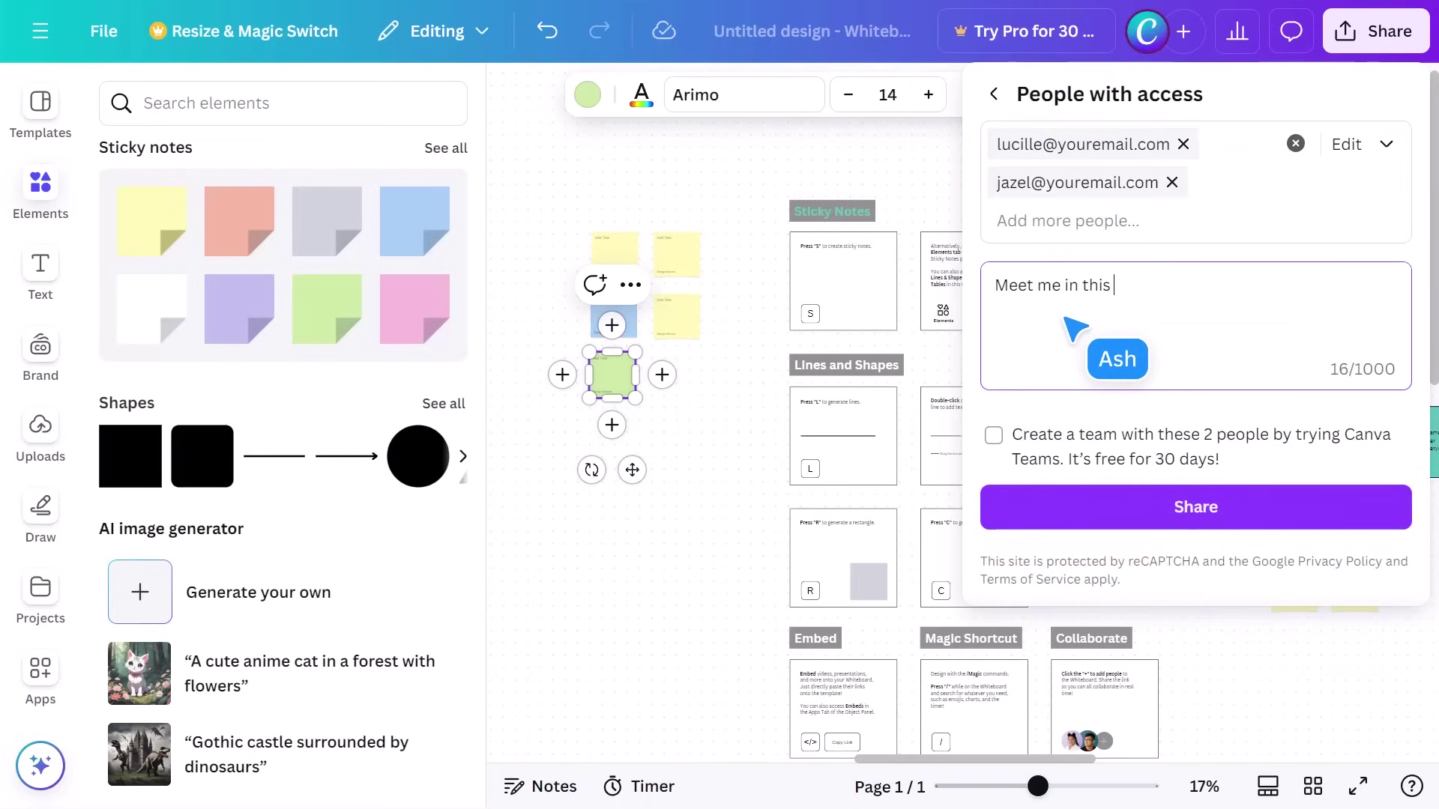
{"action": "left_click", "coordinate": [1196, 509]}
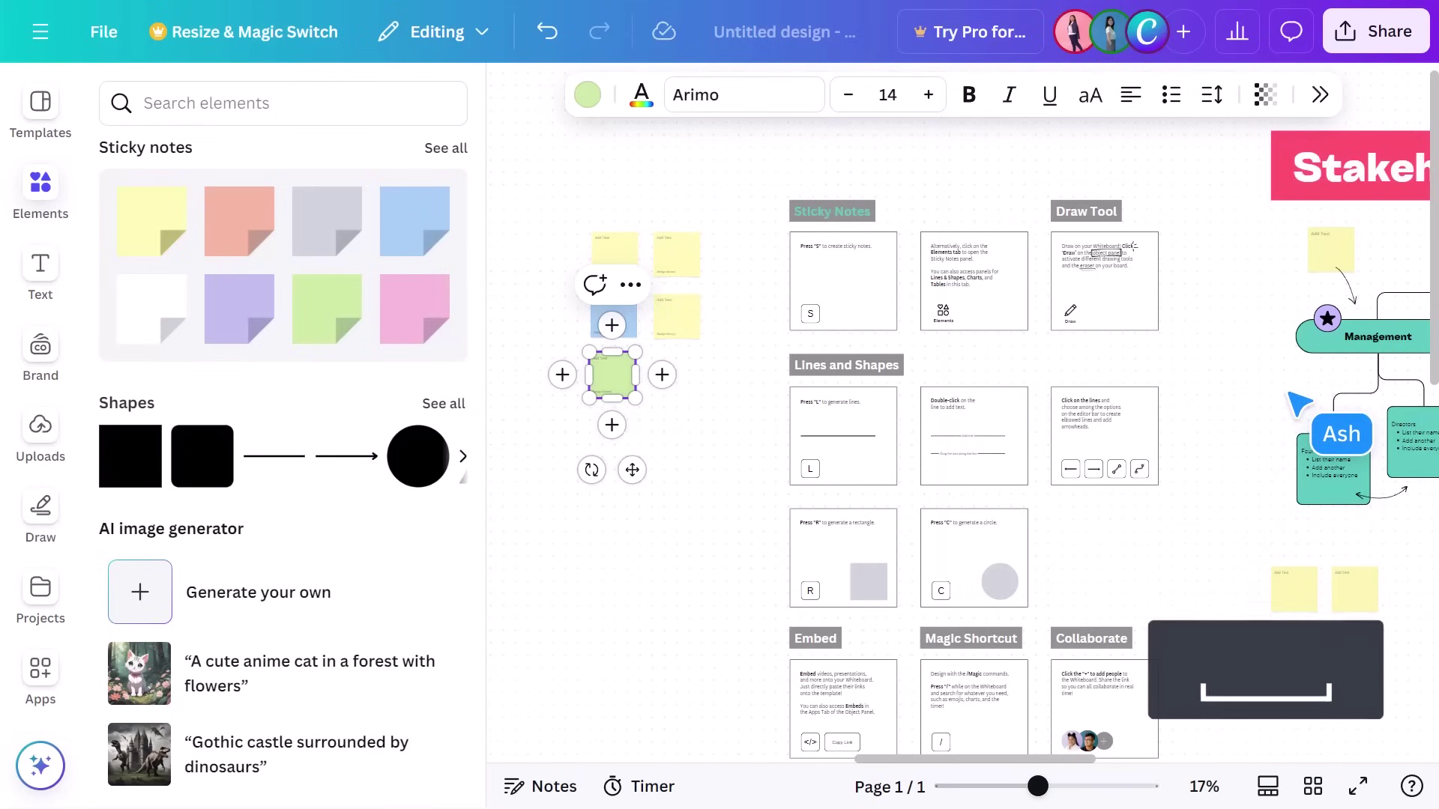
{"action": "scroll", "coordinate": [963, 417], "scroll_direction": "right", "scroll_amount": 3}
{"action": "scroll", "coordinate": [964, 416], "scroll_direction": "right", "scroll_amount": 4}
{"action": "scroll", "coordinate": [962, 416], "scroll_direction": "right", "scroll_amount": 1}
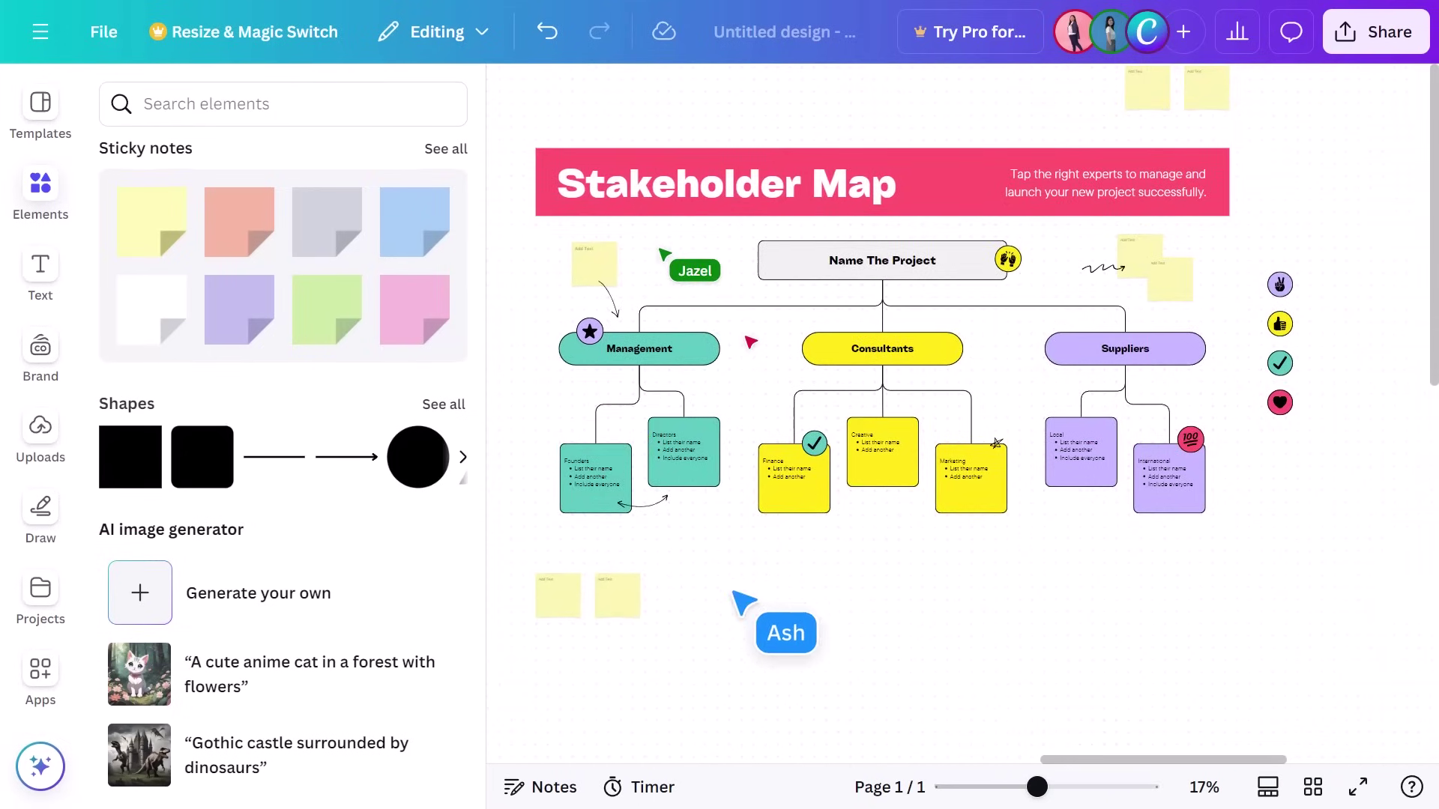
Zoom into the Stakeholder Map and place a small thumbs-up graphic on the management note
{"action": "left_click_drag", "start_coordinate": [1035, 787], "coordinate": [1058, 785]}
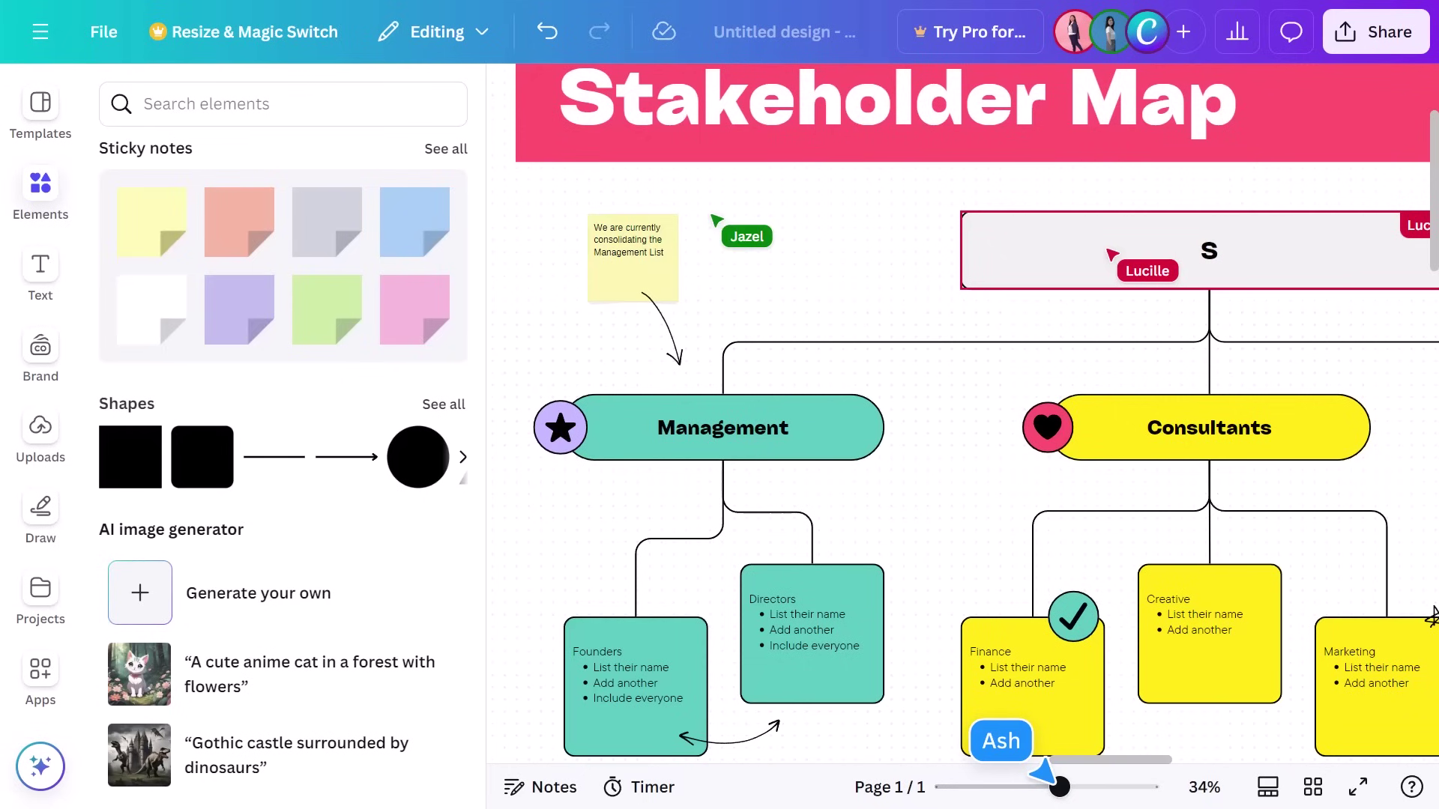
{"action": "scroll", "coordinate": [441, 580], "scroll_direction": "down", "scroll_amount": 2}
{"action": "scroll", "coordinate": [440, 580], "scroll_direction": "down", "scroll_amount": 3}
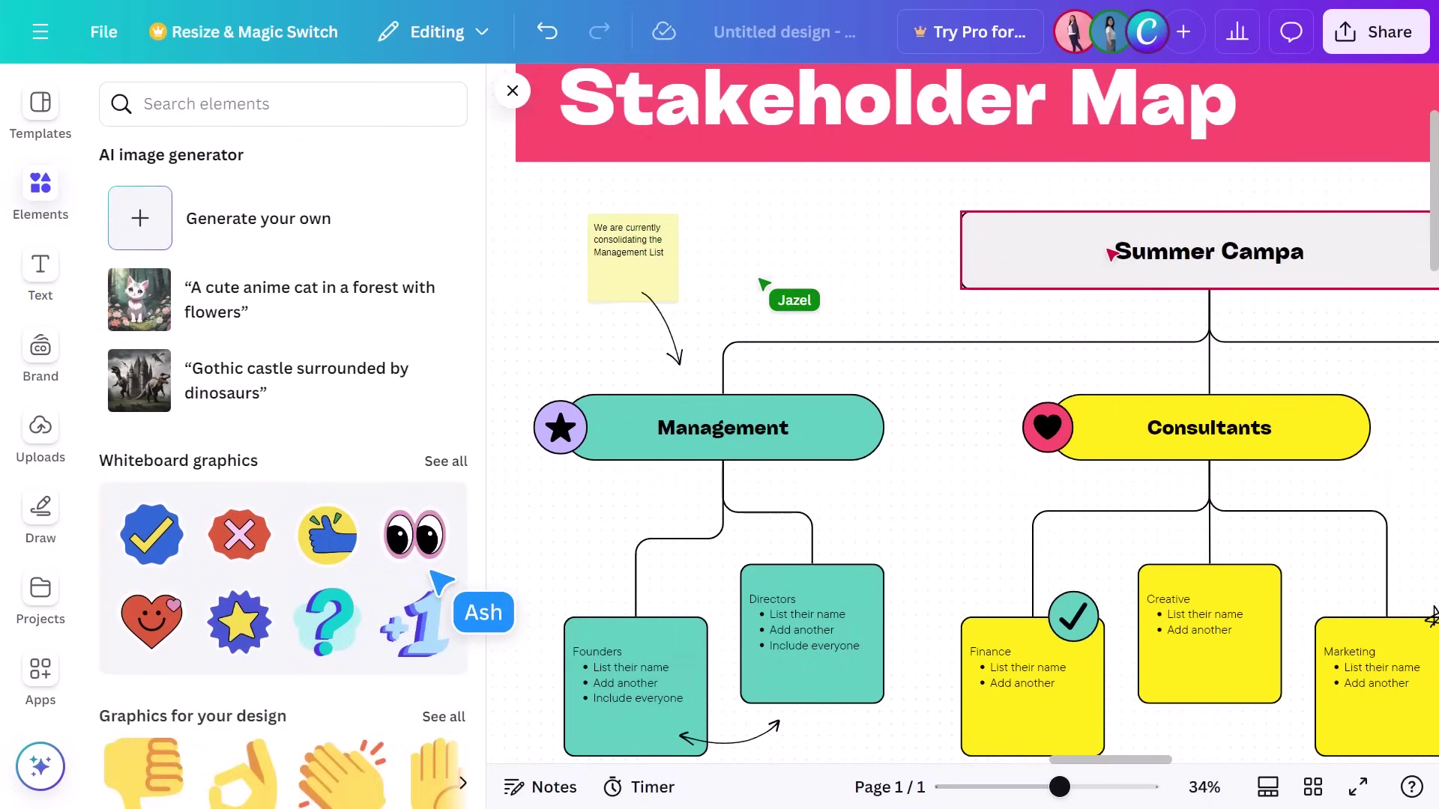
{"action": "scroll", "coordinate": [440, 579], "scroll_direction": "down", "scroll_amount": 2}
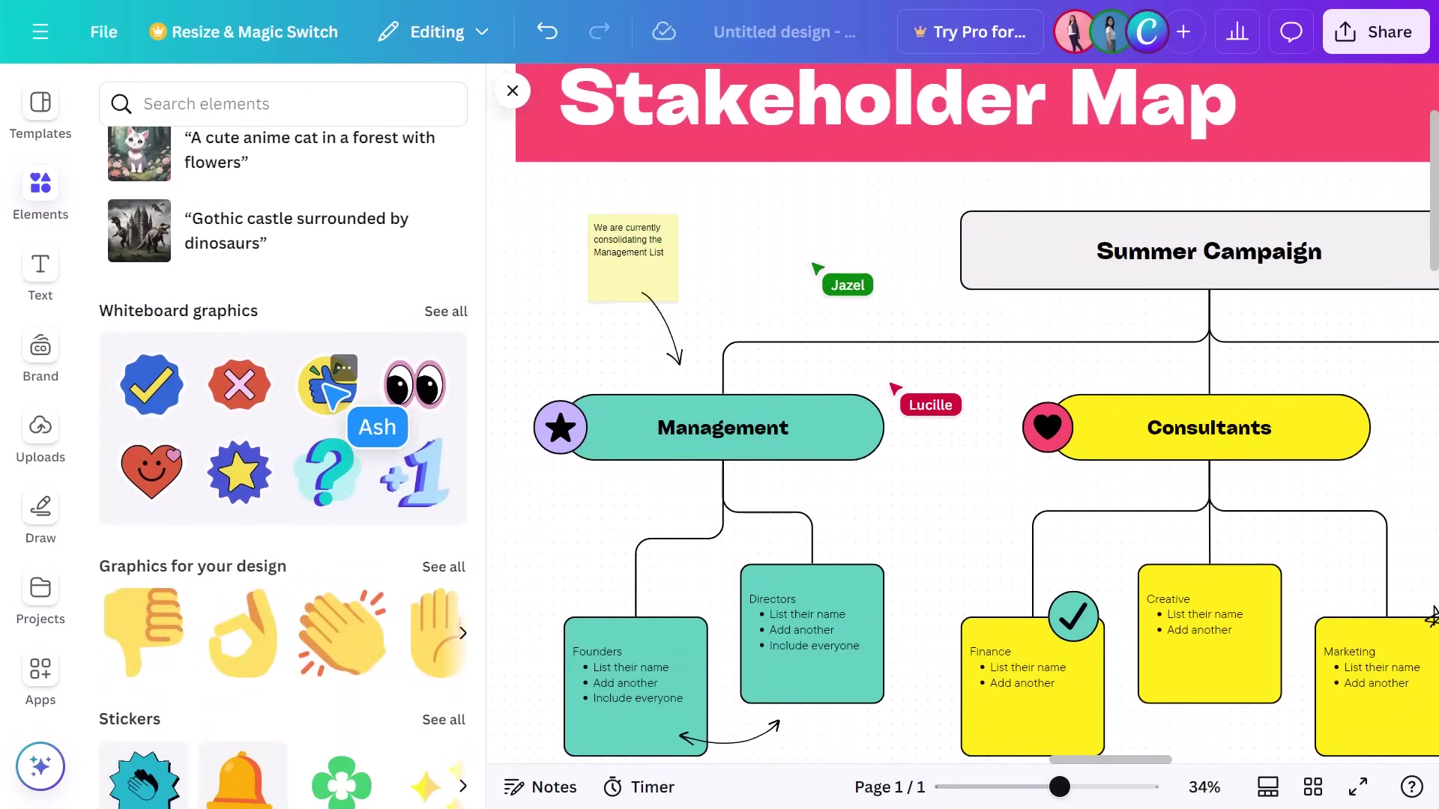
{"action": "left_click_drag", "start_coordinate": [330, 386], "coordinate": [518, 335]}
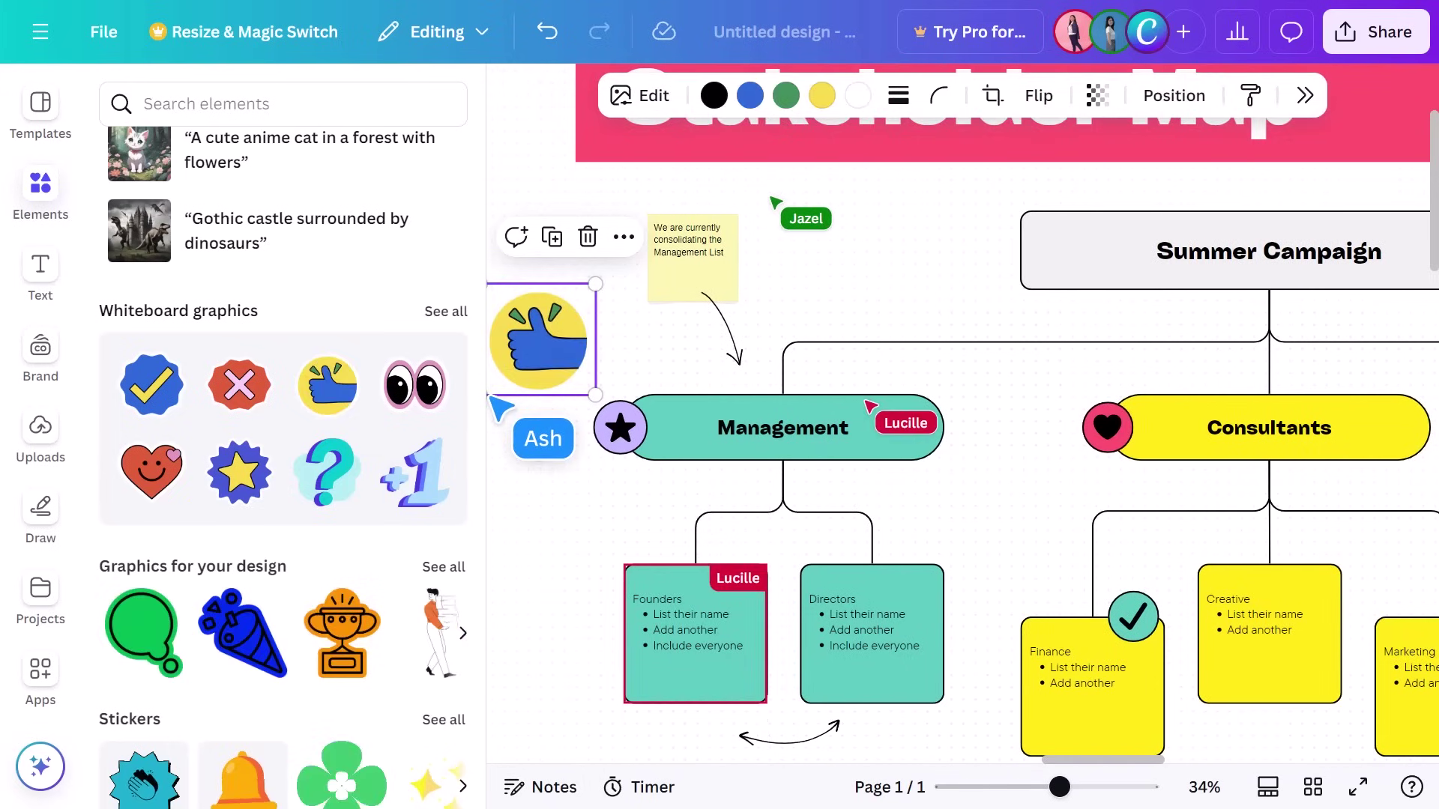
{"action": "mouse_move", "coordinate": [488, 394]}
{"action": "left_mouse_down"}
{"action": "mouse_move", "coordinate": [545, 335]}
{"action": "mouse_move", "coordinate": [635, 306]}
{"action": "left_mouse_up"}
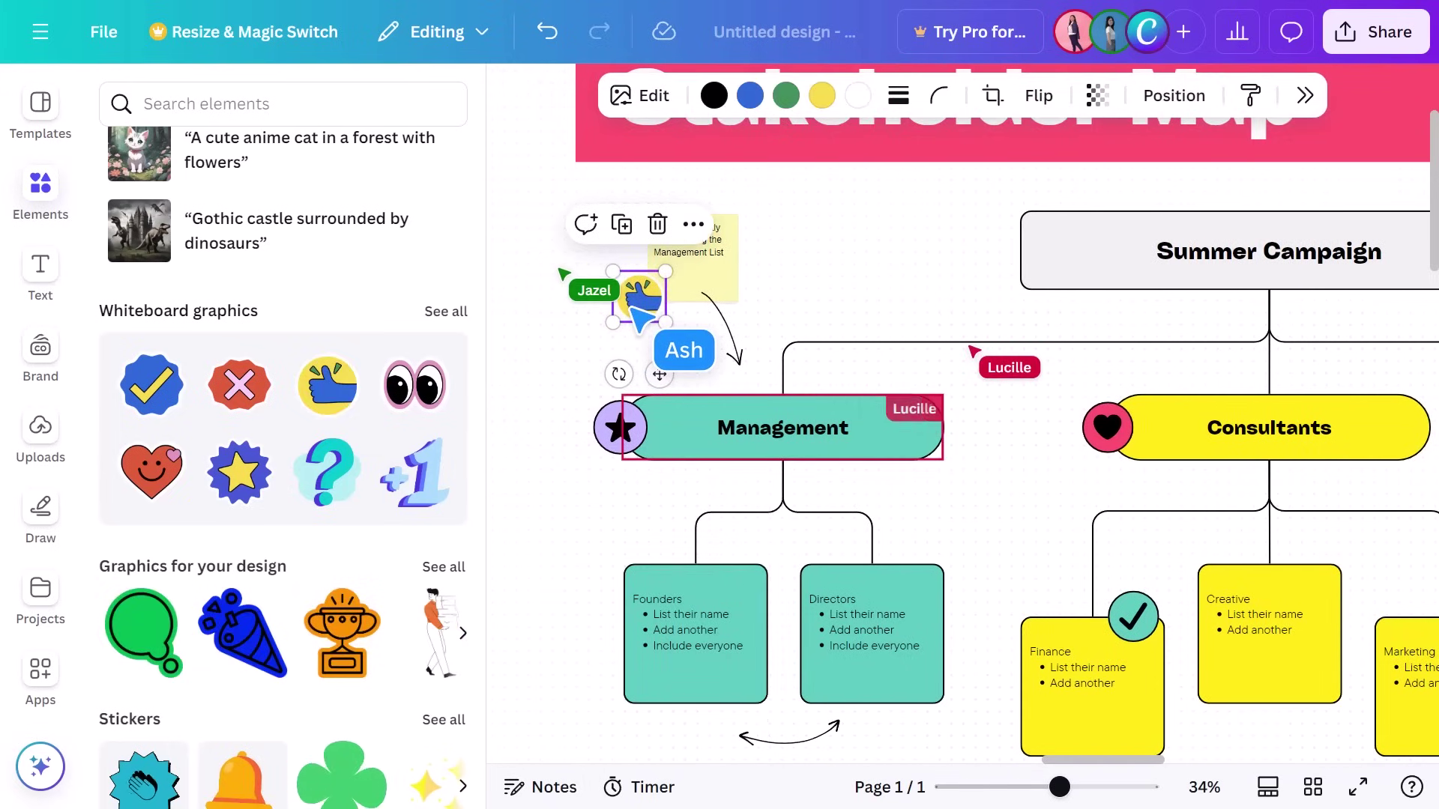
{"action": "left_click", "coordinate": [559, 456]}
{"action": "scroll", "coordinate": [476, 539], "scroll_direction": "down", "scroll_amount": 1}
{"action": "scroll", "coordinate": [476, 539], "scroll_direction": "down", "scroll_amount": 4}
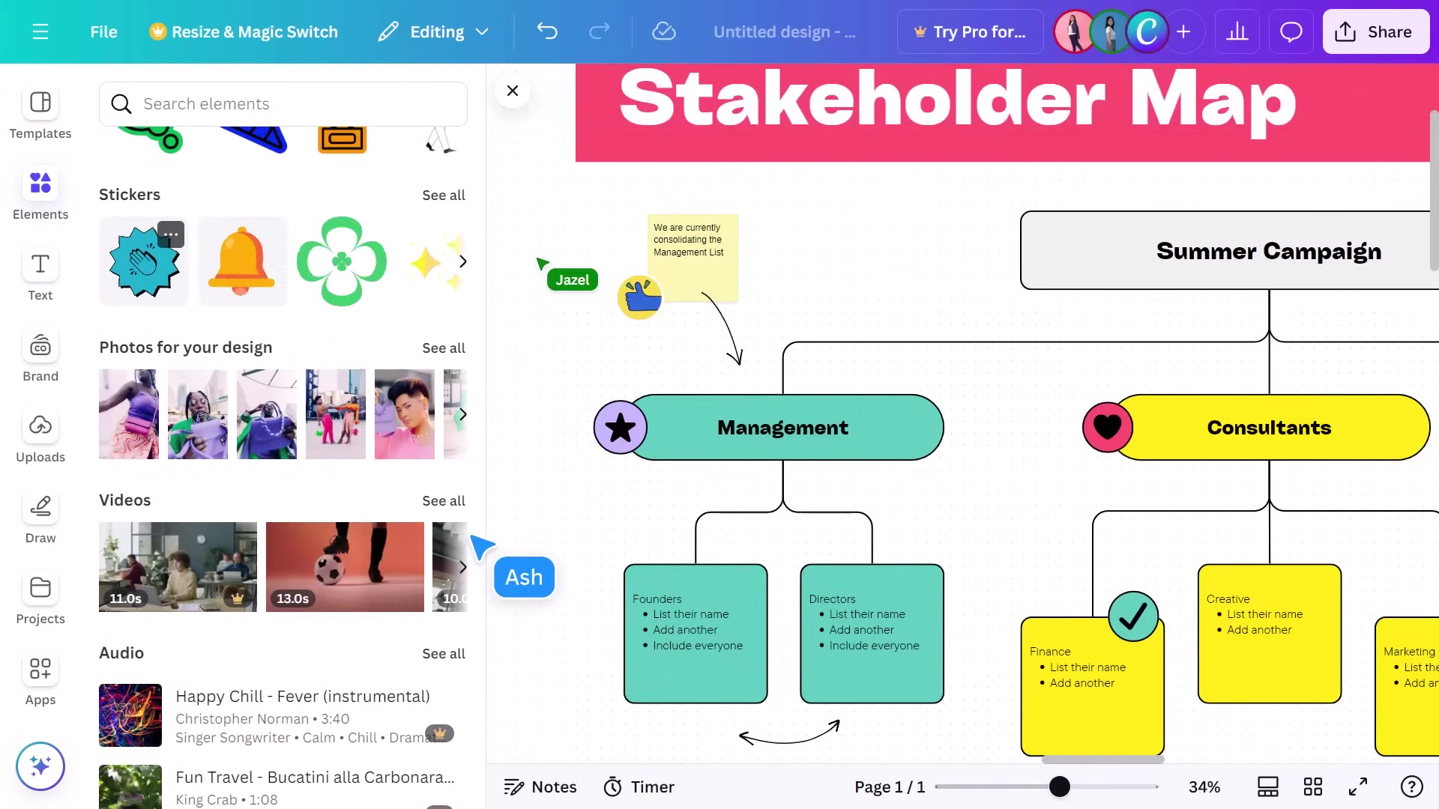
{"action": "scroll", "coordinate": [475, 539], "scroll_direction": "down", "scroll_amount": 3}
{"action": "scroll", "coordinate": [477, 539], "scroll_direction": "down", "scroll_amount": 3}
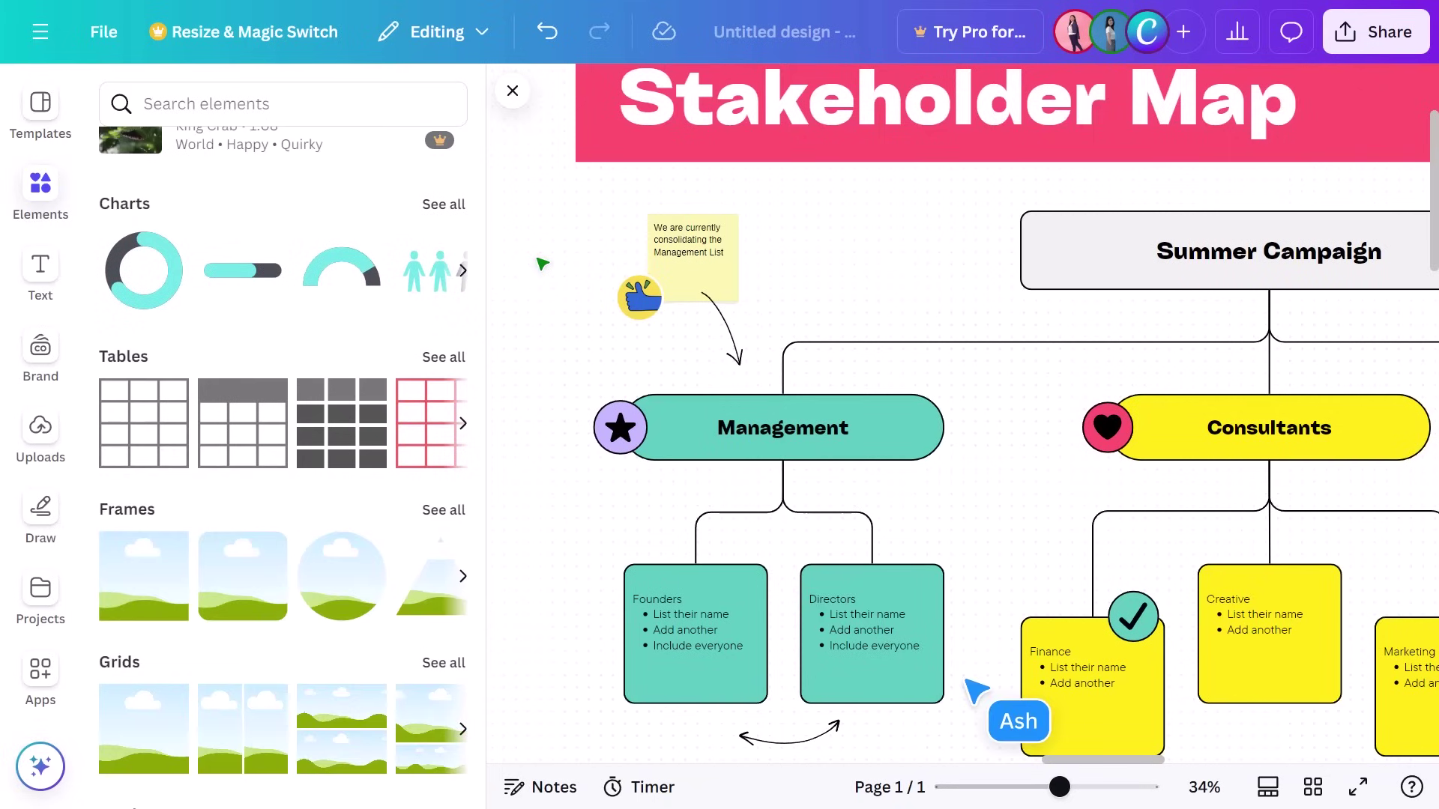
{"action": "scroll", "coordinate": [969, 631], "scroll_direction": "down", "scroll_amount": 1}
{"action": "scroll", "coordinate": [961, 541], "scroll_direction": "down", "scroll_amount": 3}
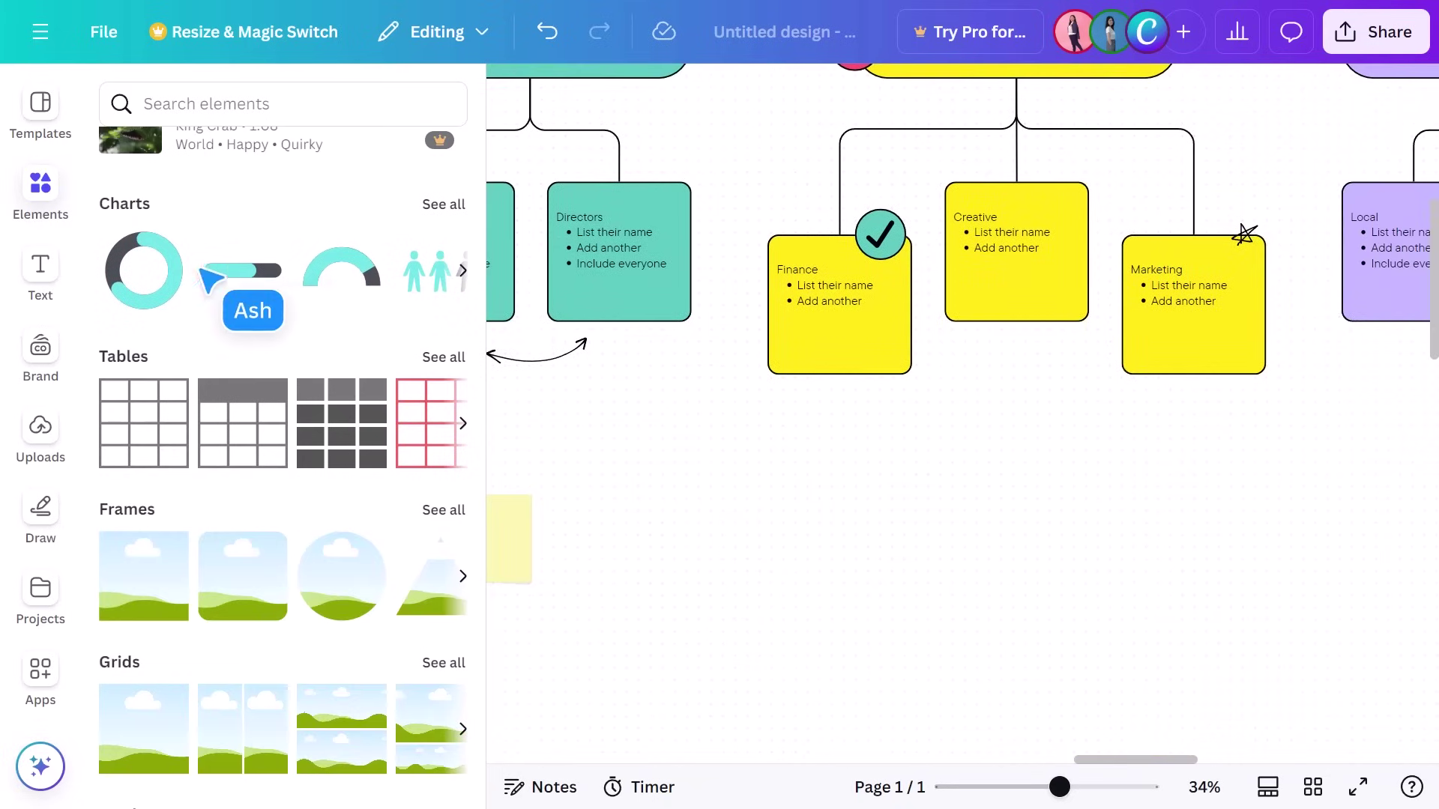
Add a progress-ring chart below the map and a football video clip
{"action": "left_click_drag", "start_coordinate": [144, 270], "coordinate": [841, 430]}
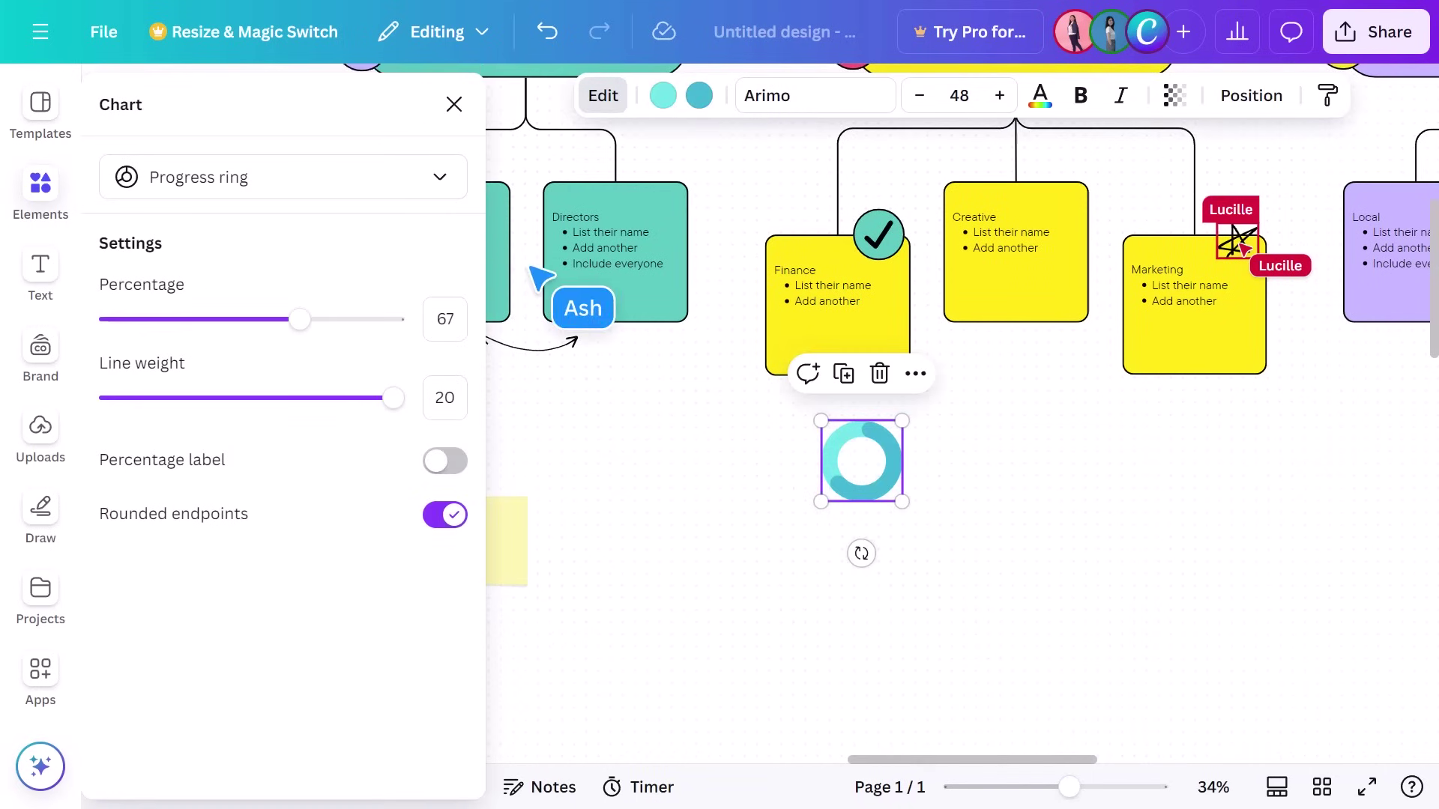
{"action": "left_click", "coordinate": [456, 104]}
{"action": "scroll", "coordinate": [394, 512], "scroll_direction": "up", "scroll_amount": 3}
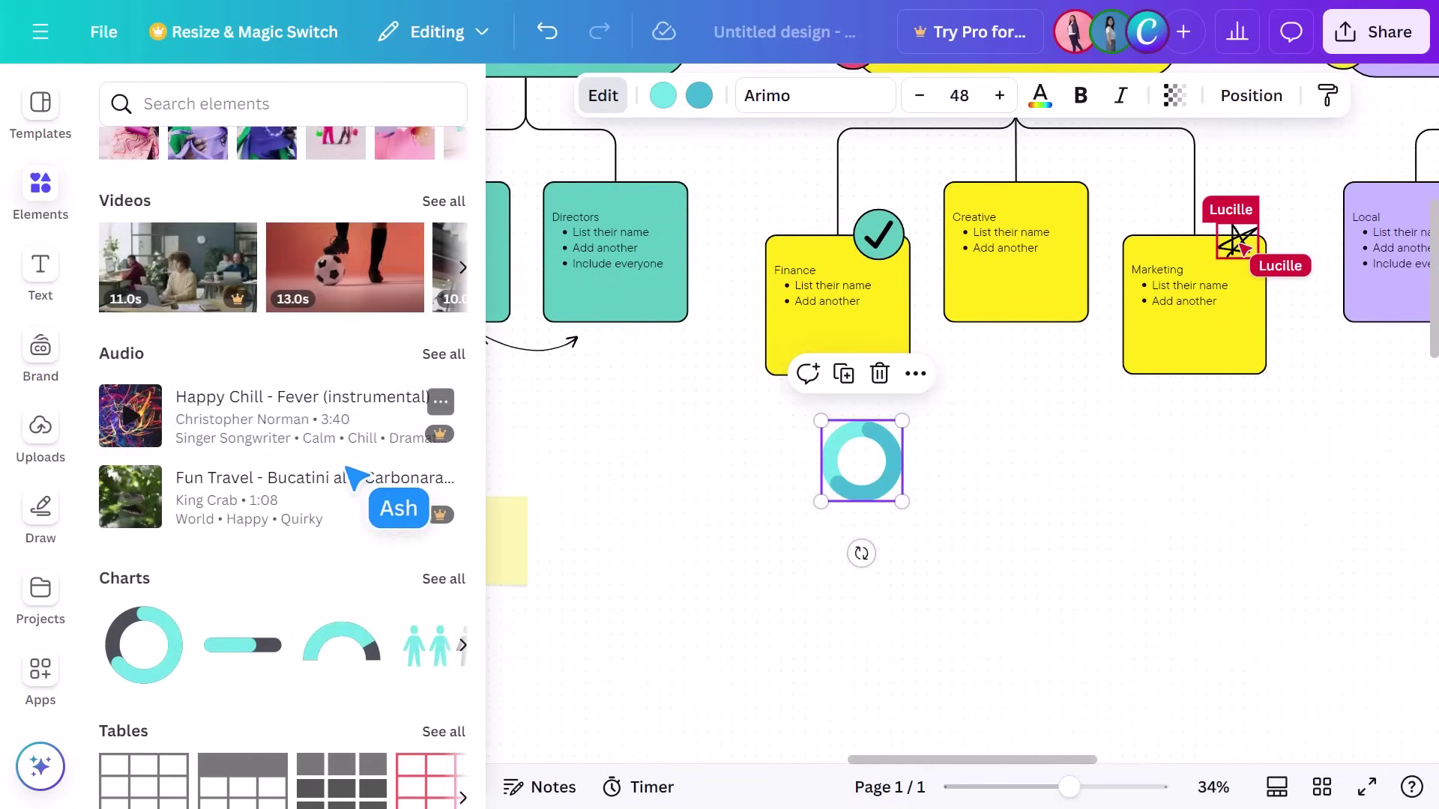
{"action": "mouse_move", "coordinate": [449, 270]}
{"action": "left_mouse_down"}
{"action": "mouse_move", "coordinate": [870, 549]}
{"action": "mouse_move", "coordinate": [884, 576]}
{"action": "left_mouse_up"}
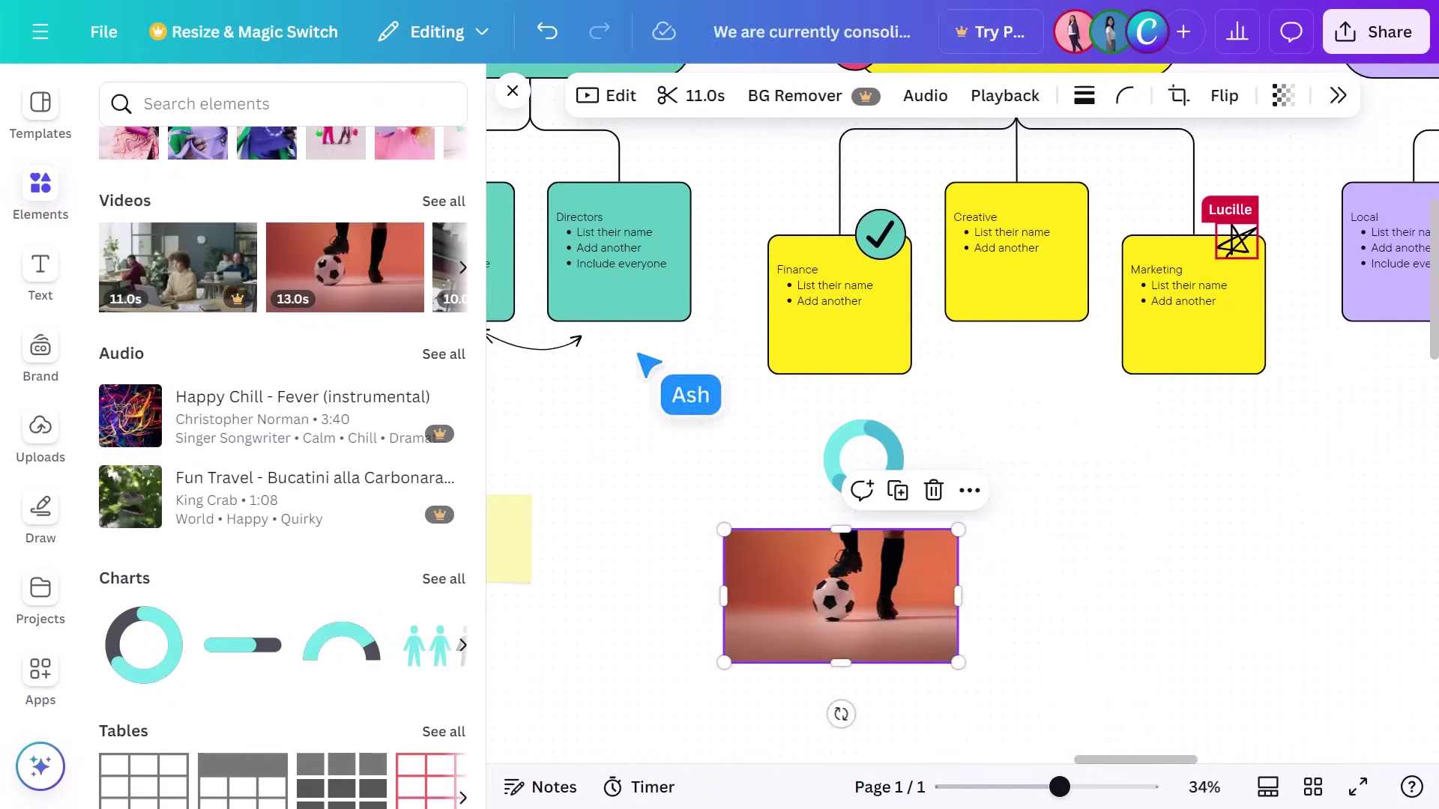
{"action": "key", "text": "Escape"}
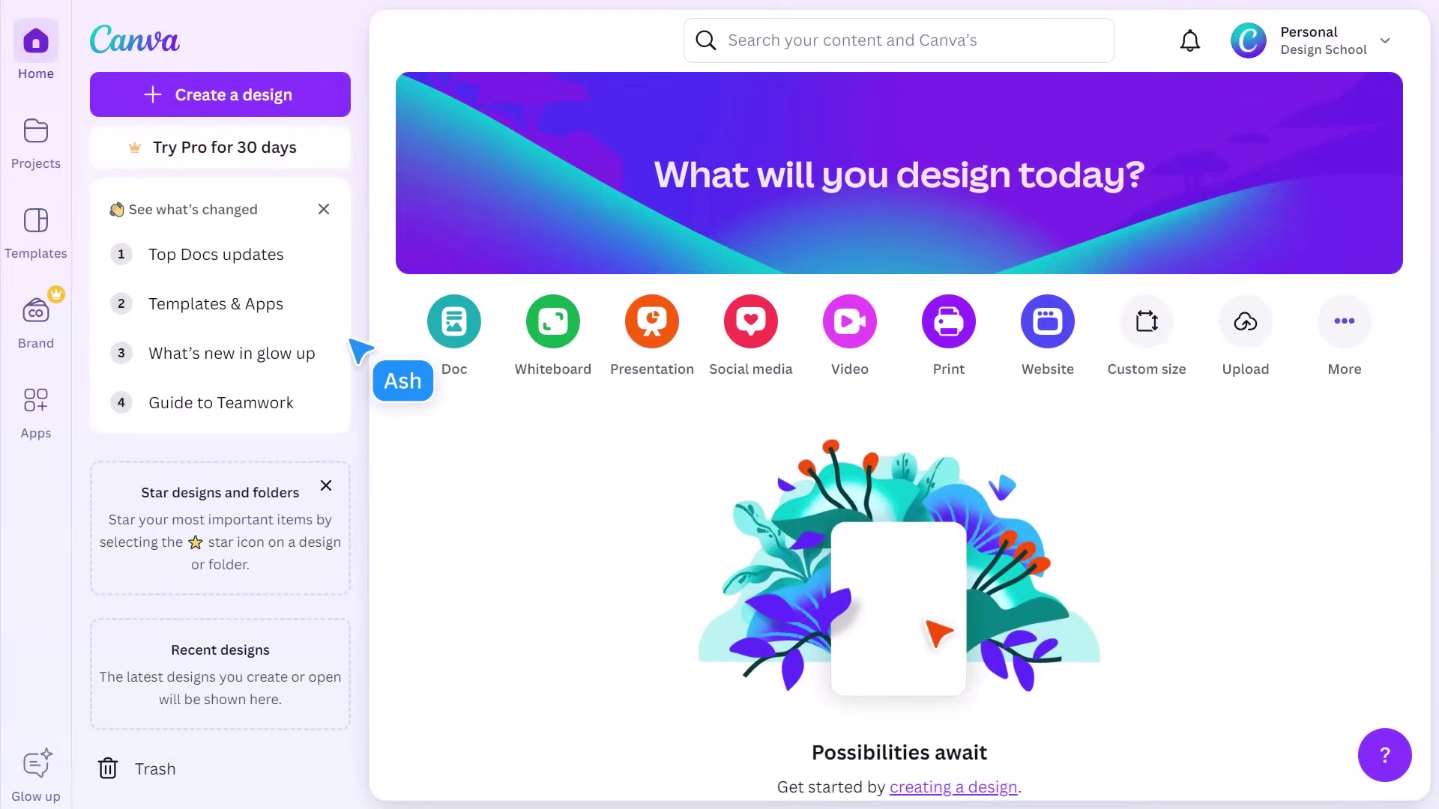
Start a new video from the Video in Black and White minimal template
{"action": "left_click", "coordinate": [855, 324]}
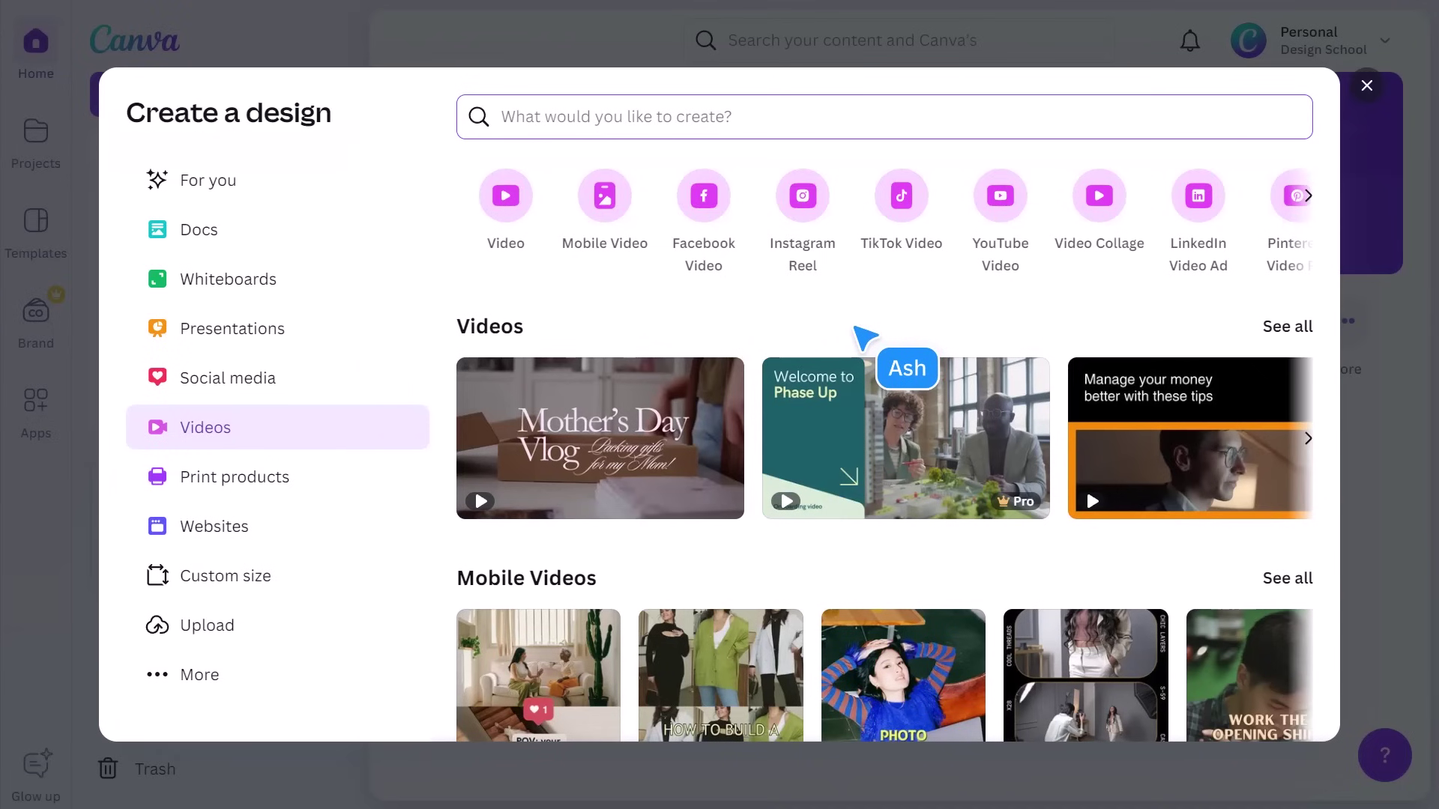
{"action": "scroll", "coordinate": [866, 553], "scroll_direction": "down", "scroll_amount": 4}
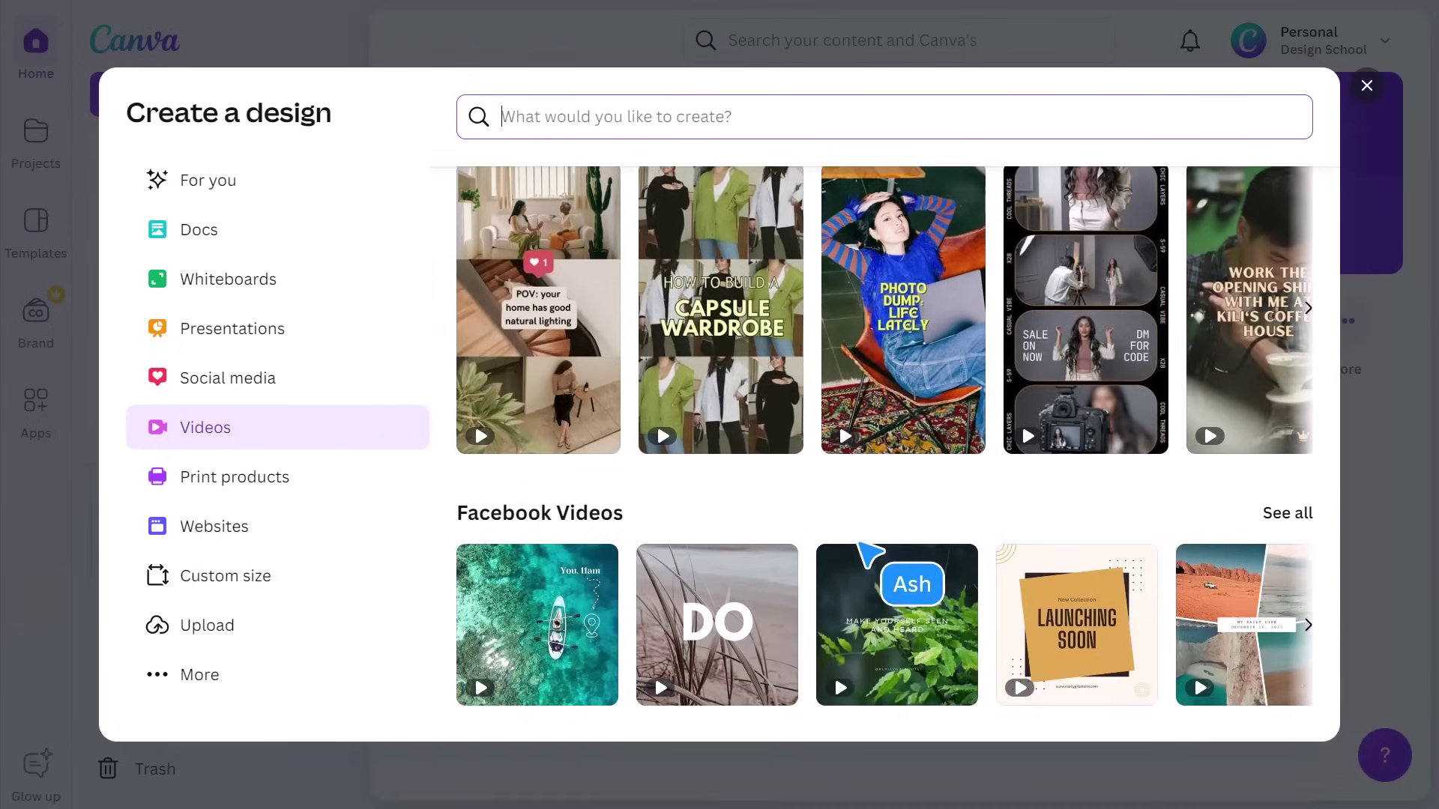
{"action": "scroll", "coordinate": [866, 408], "scroll_direction": "up", "scroll_amount": 4}
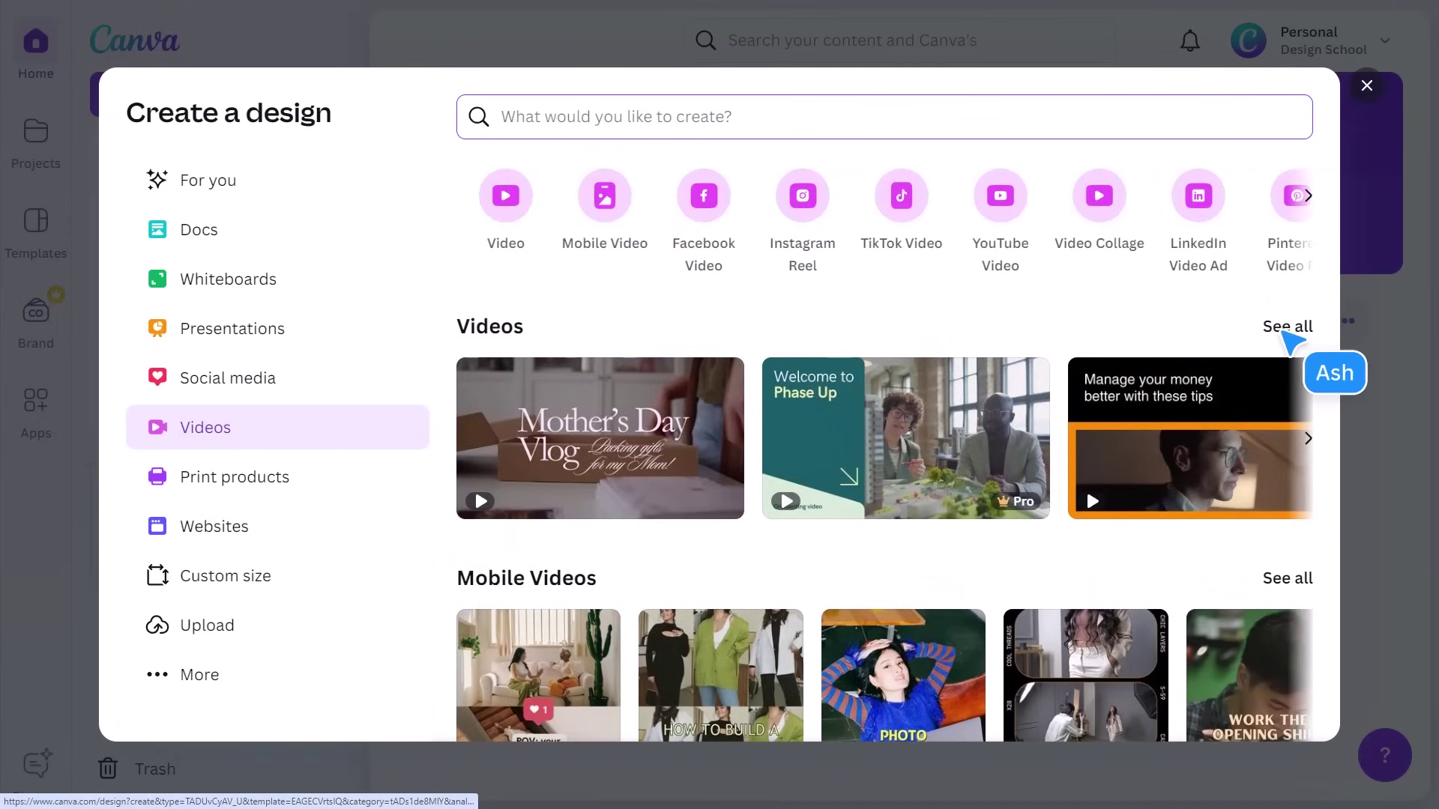
{"action": "left_click", "coordinate": [1289, 332]}
{"action": "scroll", "coordinate": [1229, 562], "scroll_direction": "down", "scroll_amount": 4}
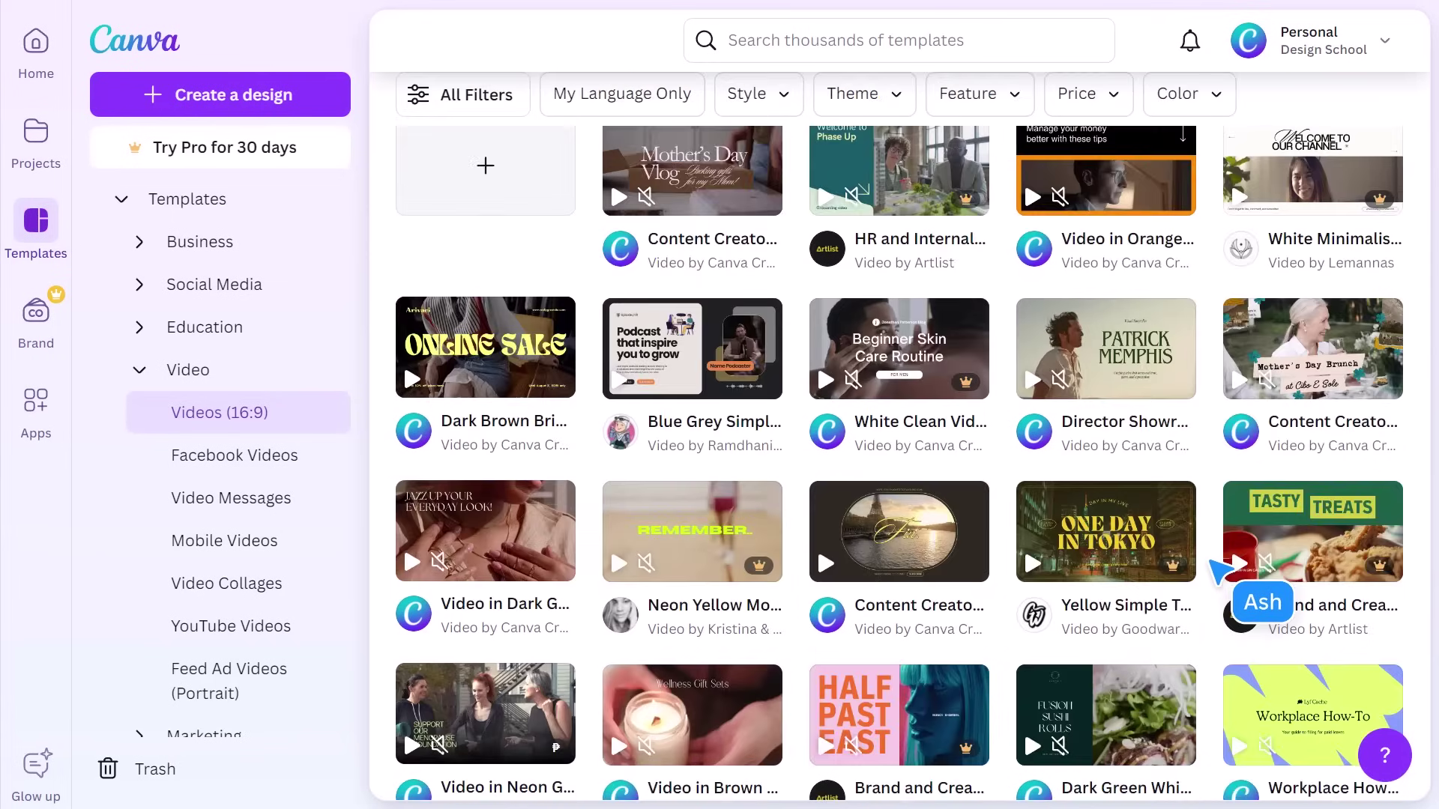
{"action": "scroll", "coordinate": [1227, 565], "scroll_direction": "down", "scroll_amount": 4}
{"action": "scroll", "coordinate": [1221, 569], "scroll_direction": "down", "scroll_amount": 4}
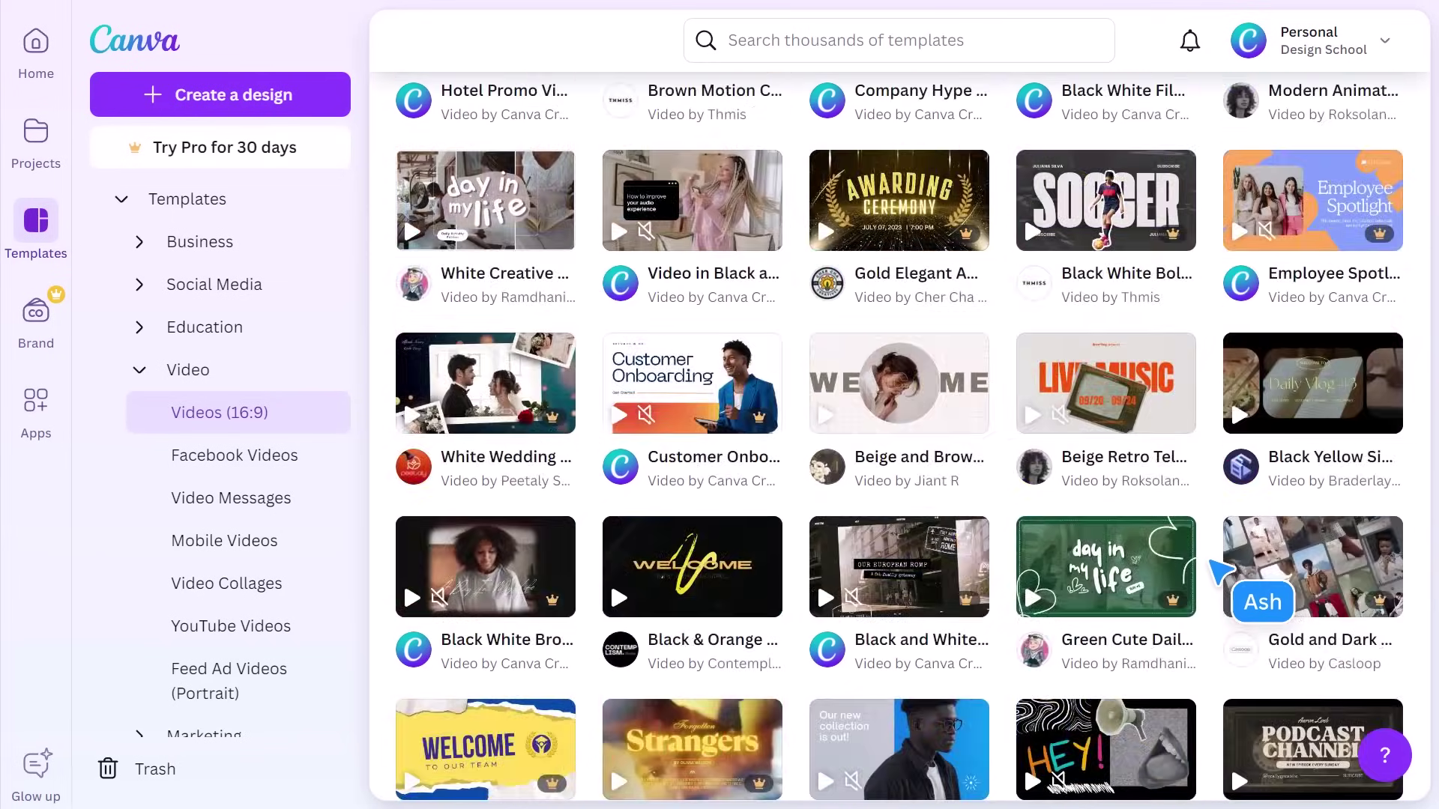
{"action": "left_click", "coordinate": [725, 242]}
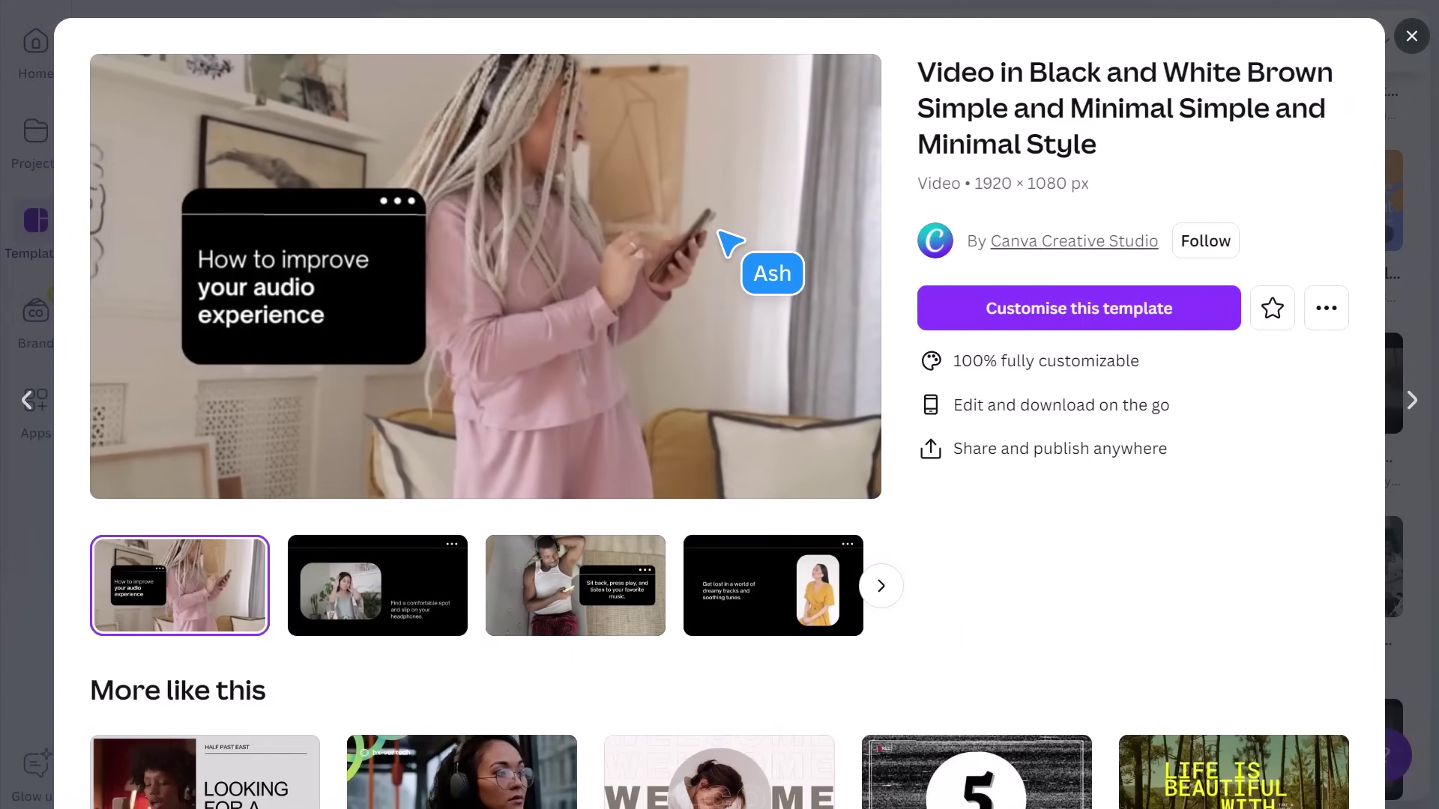
{"action": "left_click", "coordinate": [1065, 318]}
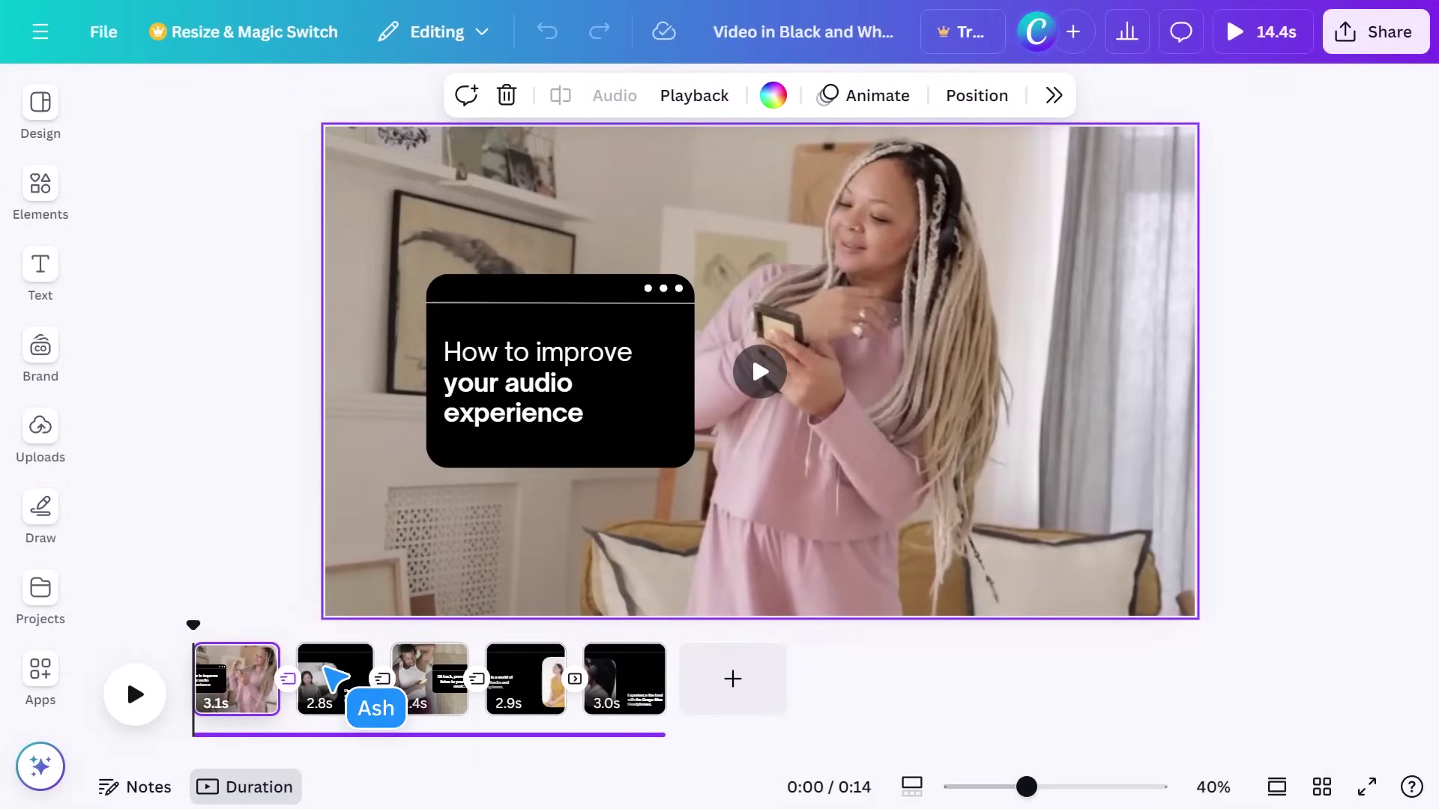
{"action": "left_click", "coordinate": [335, 674]}
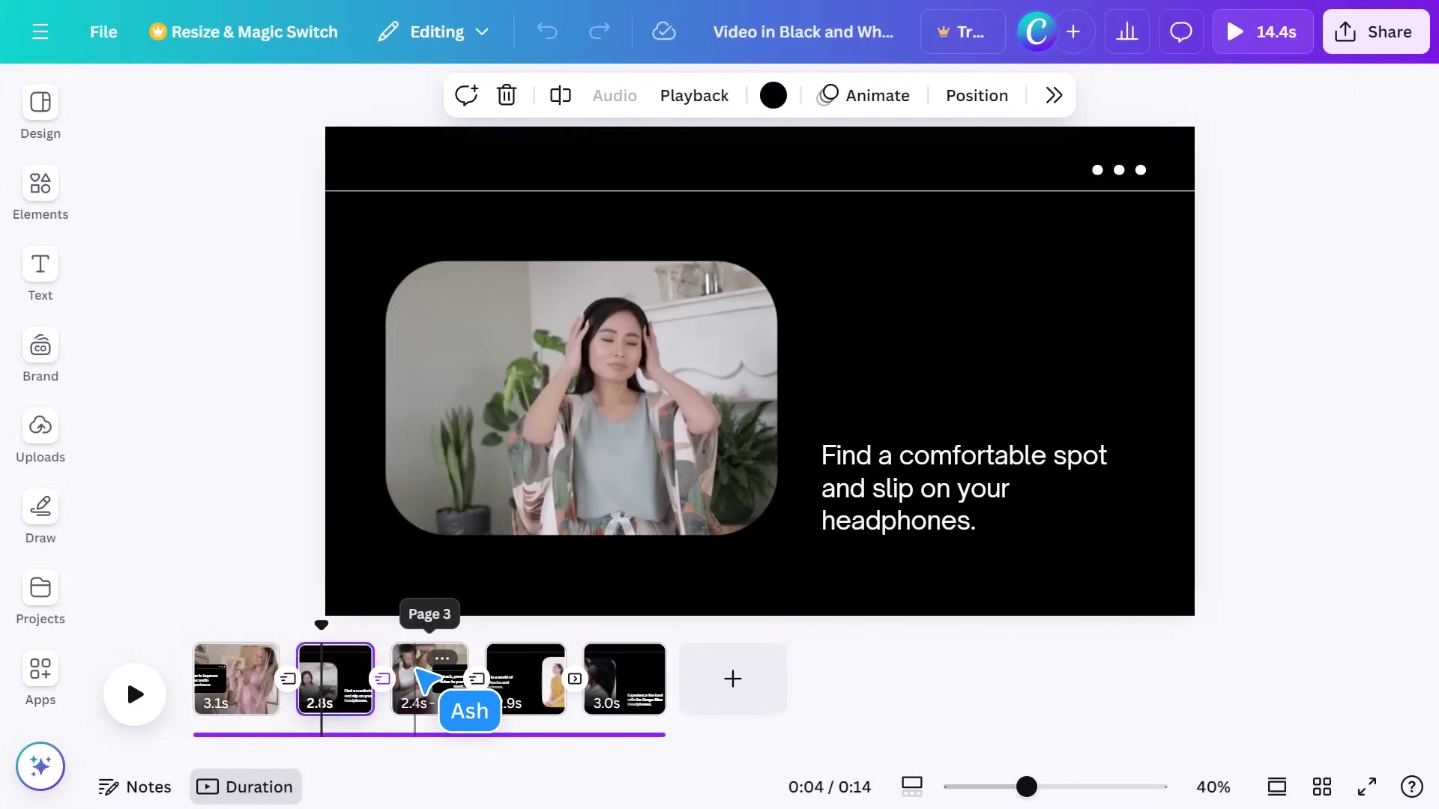
{"action": "left_click", "coordinate": [422, 678]}
{"action": "left_click", "coordinate": [520, 674]}
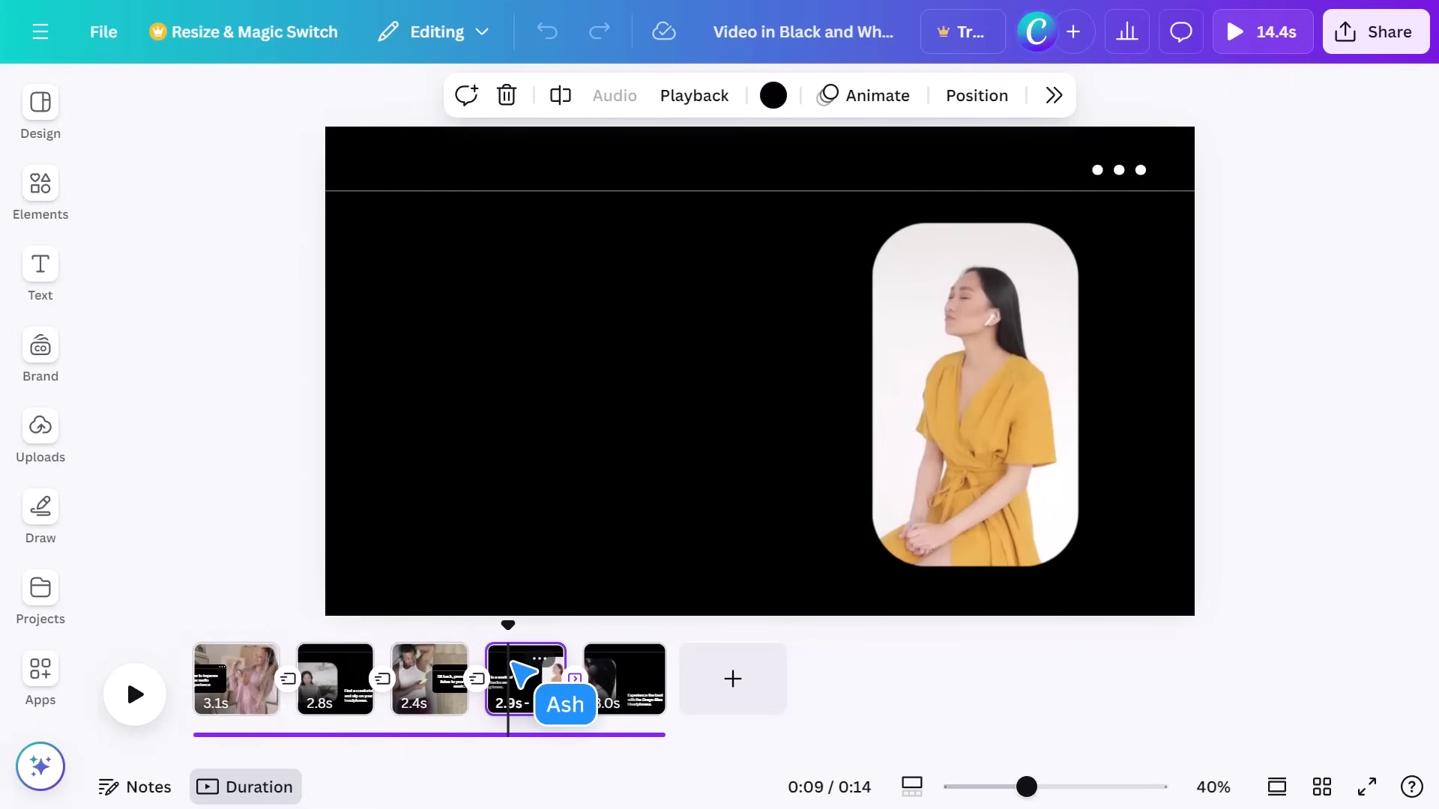
{"action": "left_click", "coordinate": [612, 671]}
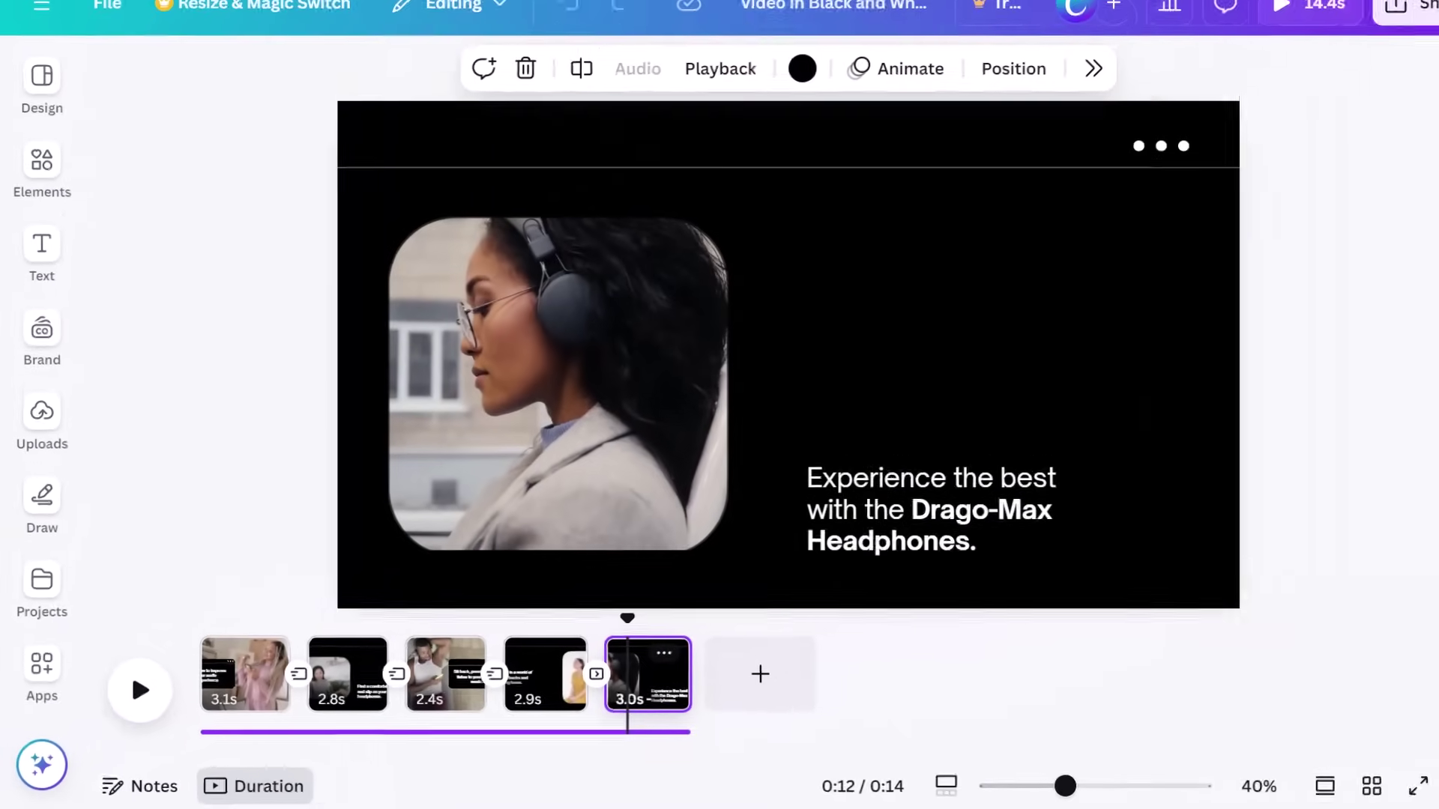
{"action": "left_click_drag", "start_coordinate": [624, 684], "coordinate": [613, 670]}
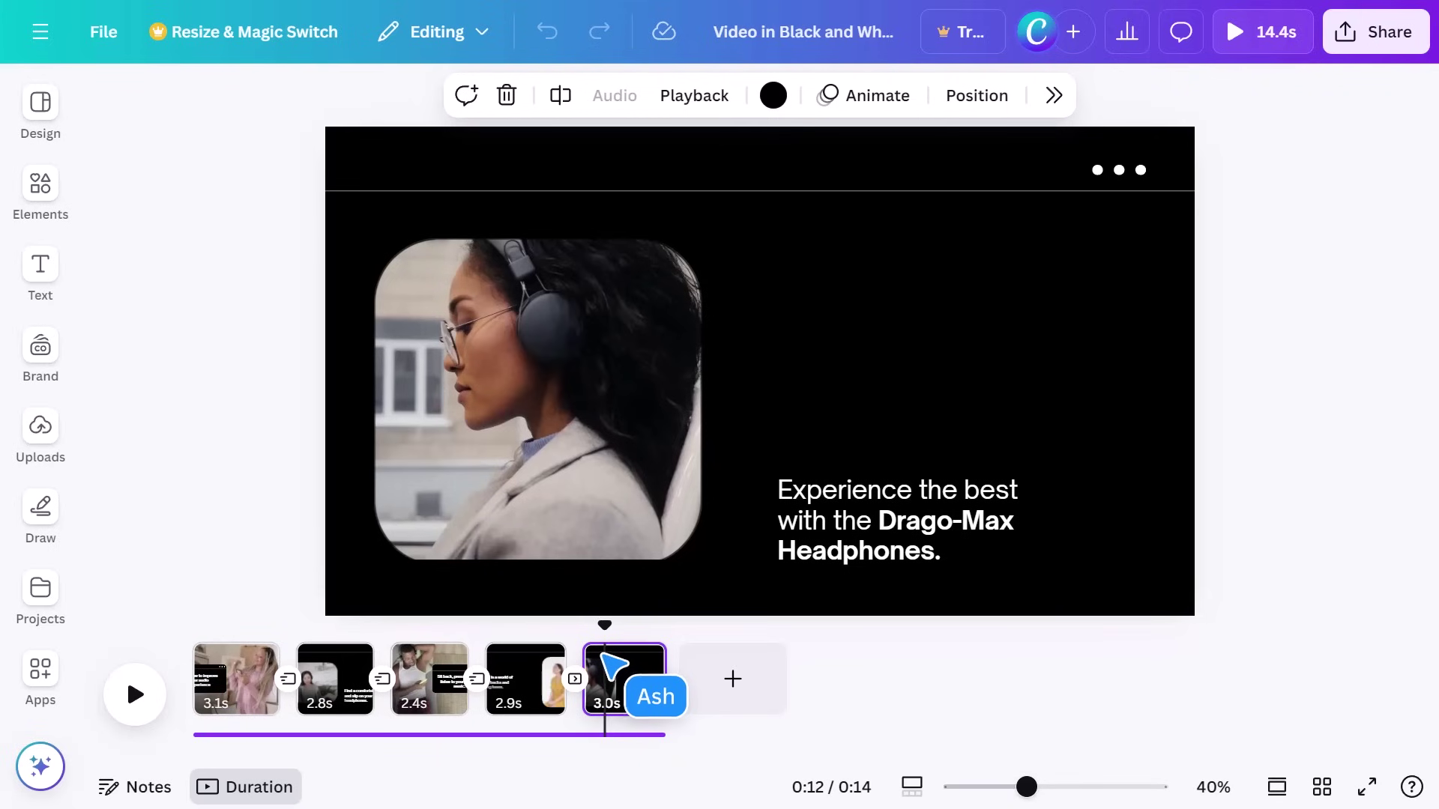
{"action": "mouse_move", "coordinate": [612, 666]}
{"action": "left_mouse_down"}
{"action": "mouse_move", "coordinate": [650, 638]}
{"action": "mouse_move", "coordinate": [193, 626]}
{"action": "left_mouse_up"}
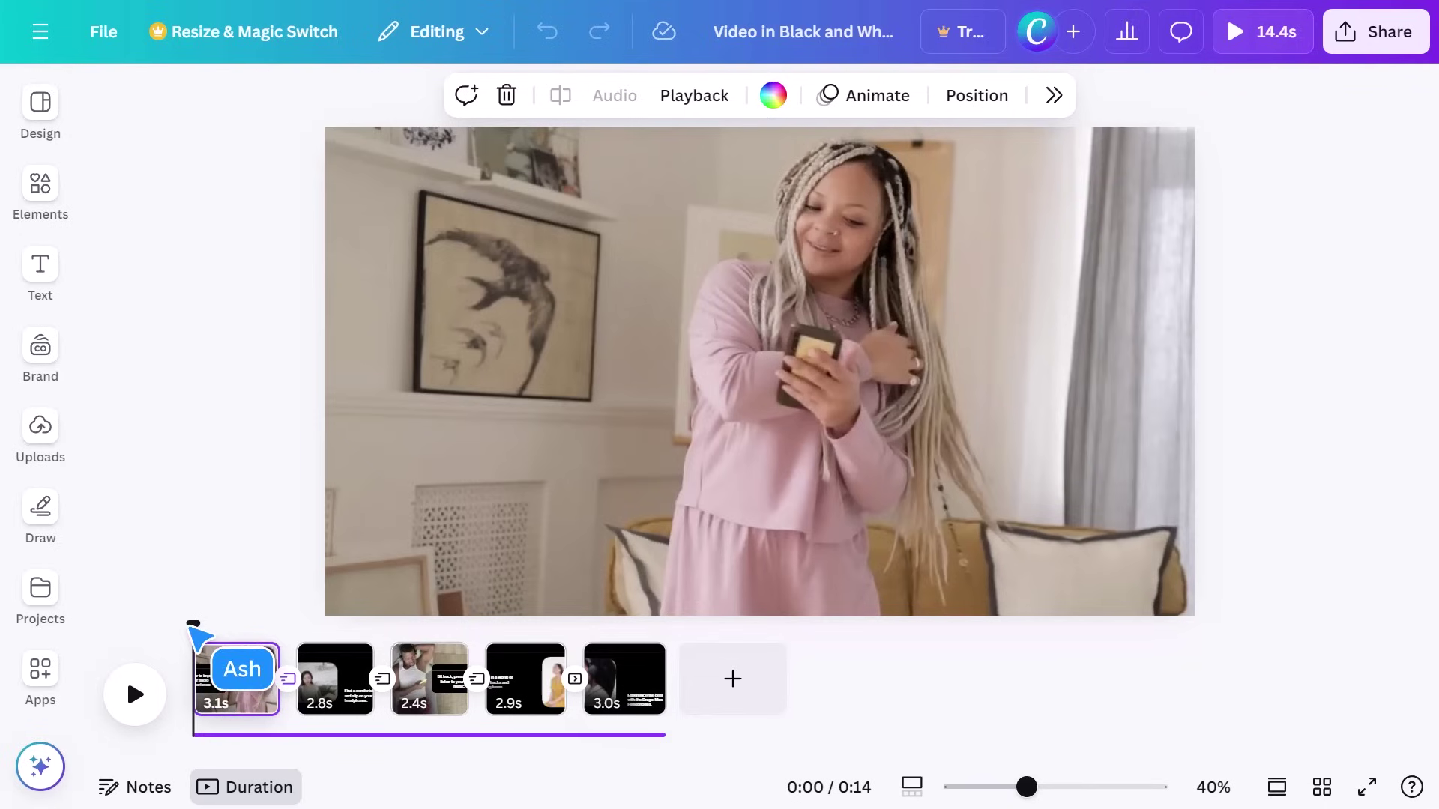
{"action": "left_click", "coordinate": [138, 695]}
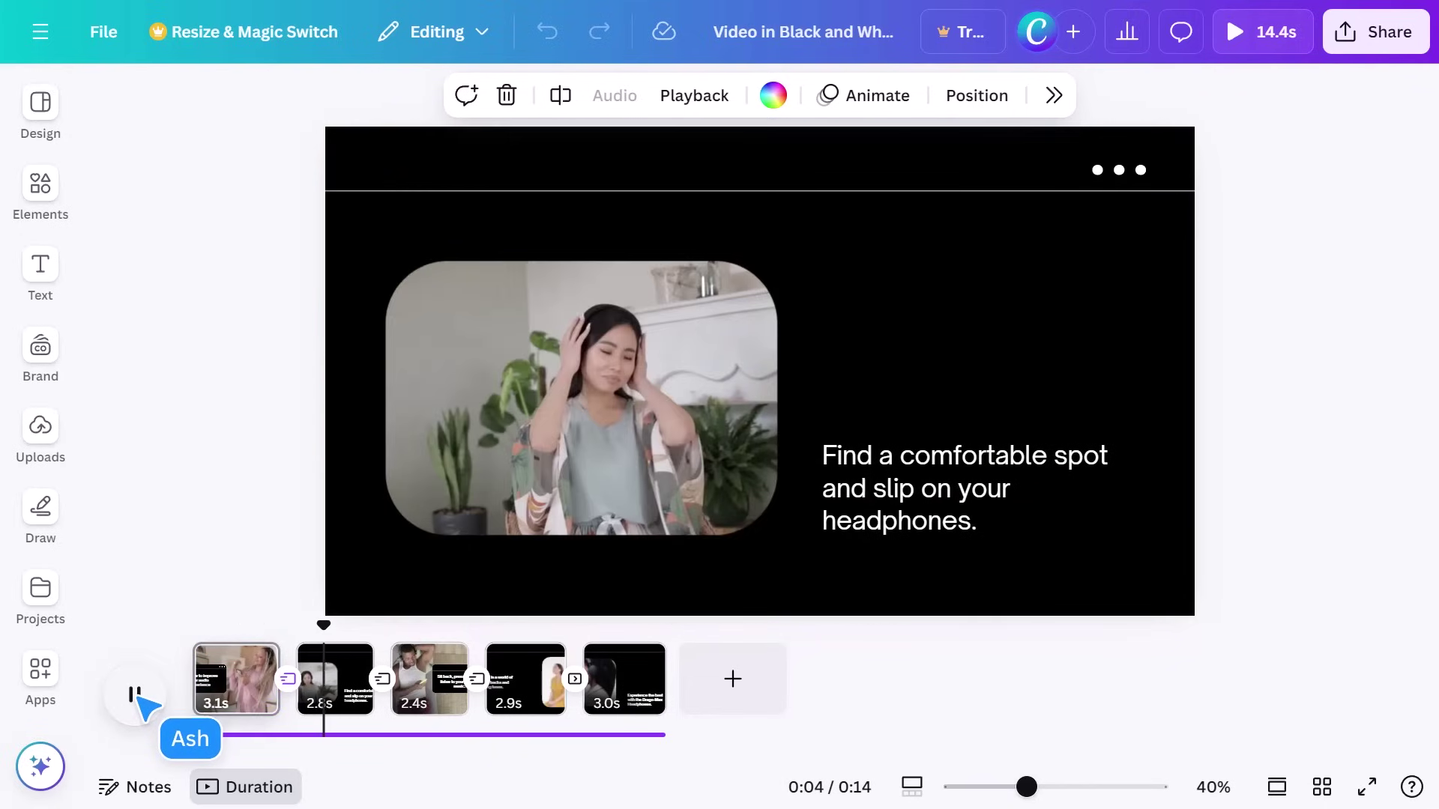
{"action": "left_click", "coordinate": [137, 695]}
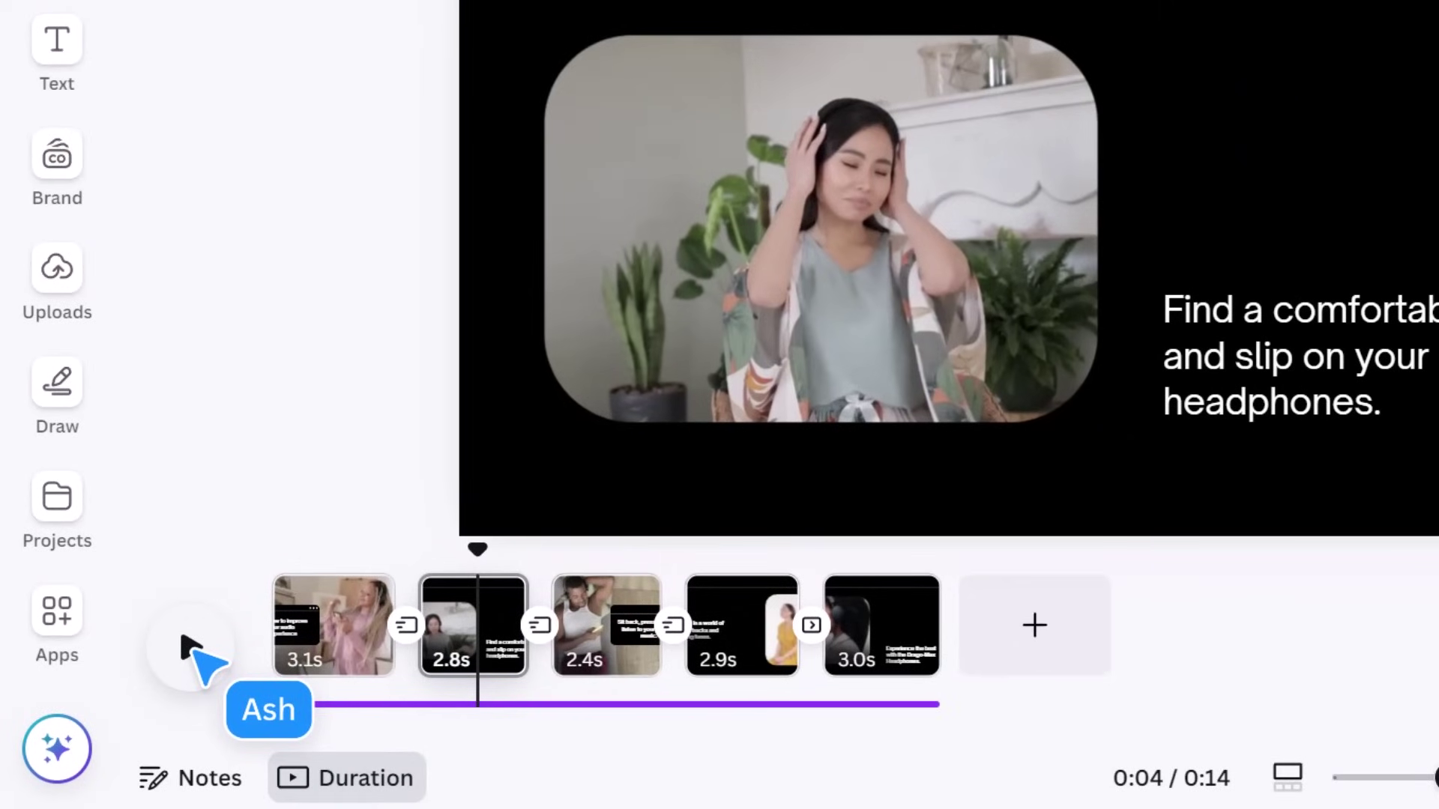
{"action": "left_click", "coordinate": [288, 705]}
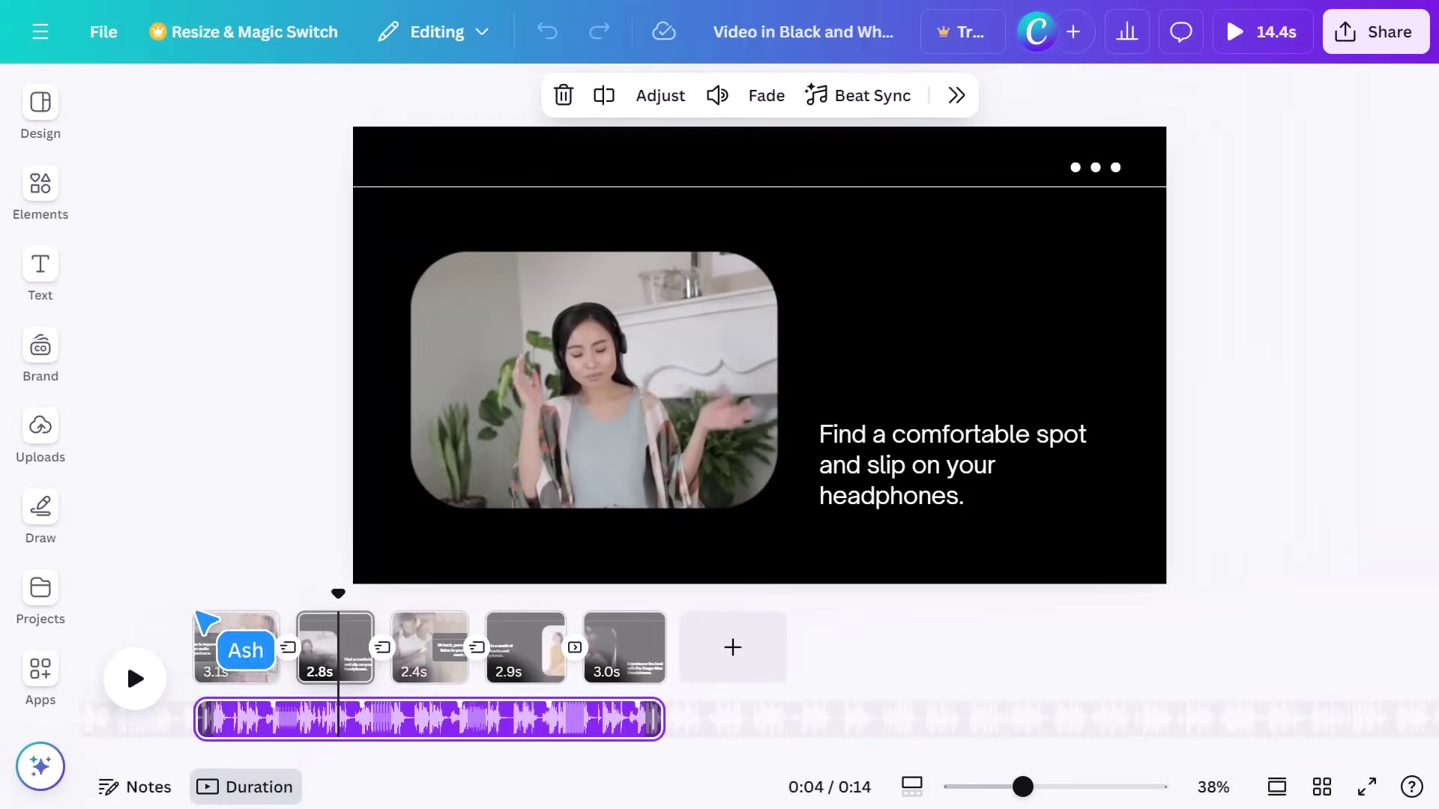
{"action": "left_click", "coordinate": [208, 629]}
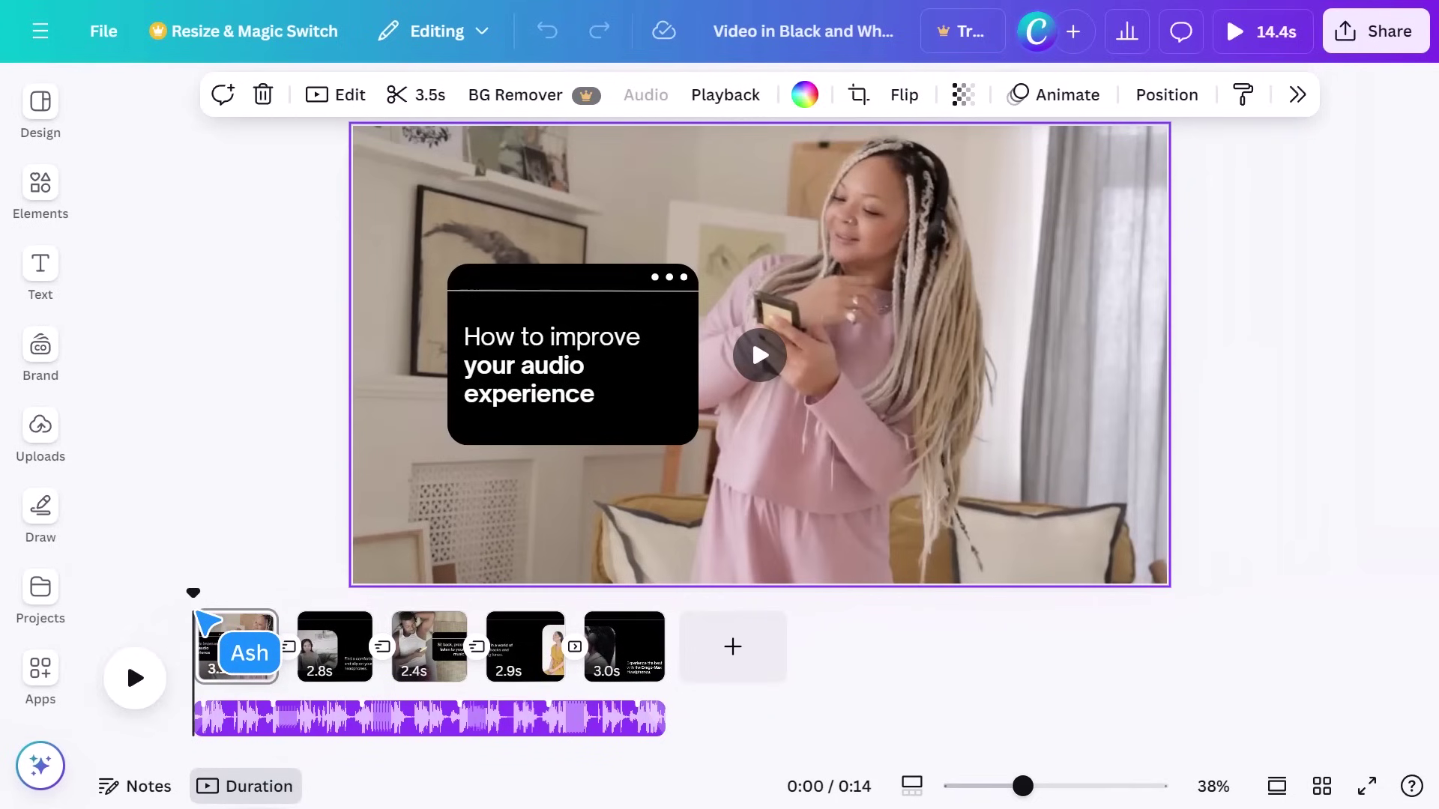
{"action": "left_click", "coordinate": [144, 681]}
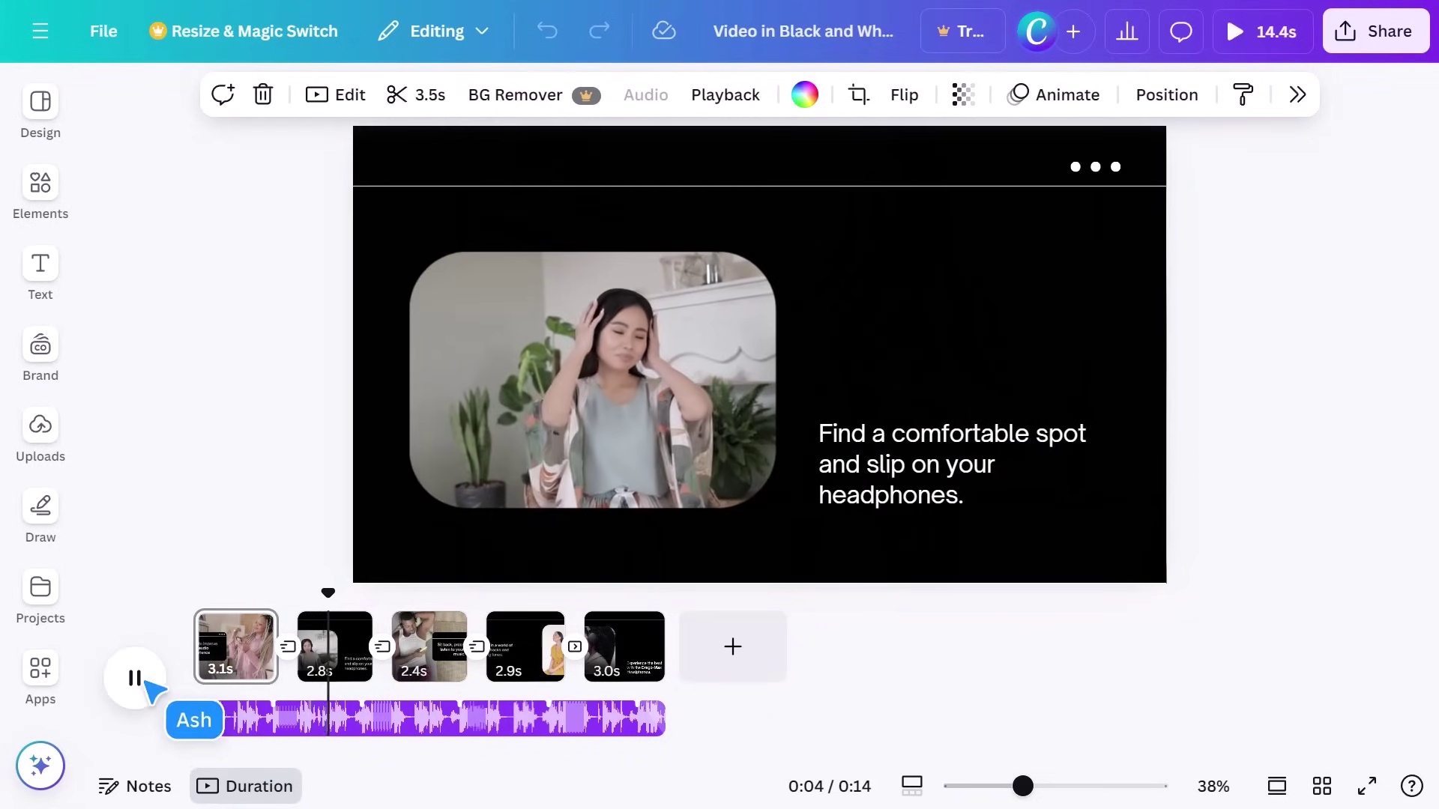
{"action": "left_click", "coordinate": [136, 680]}
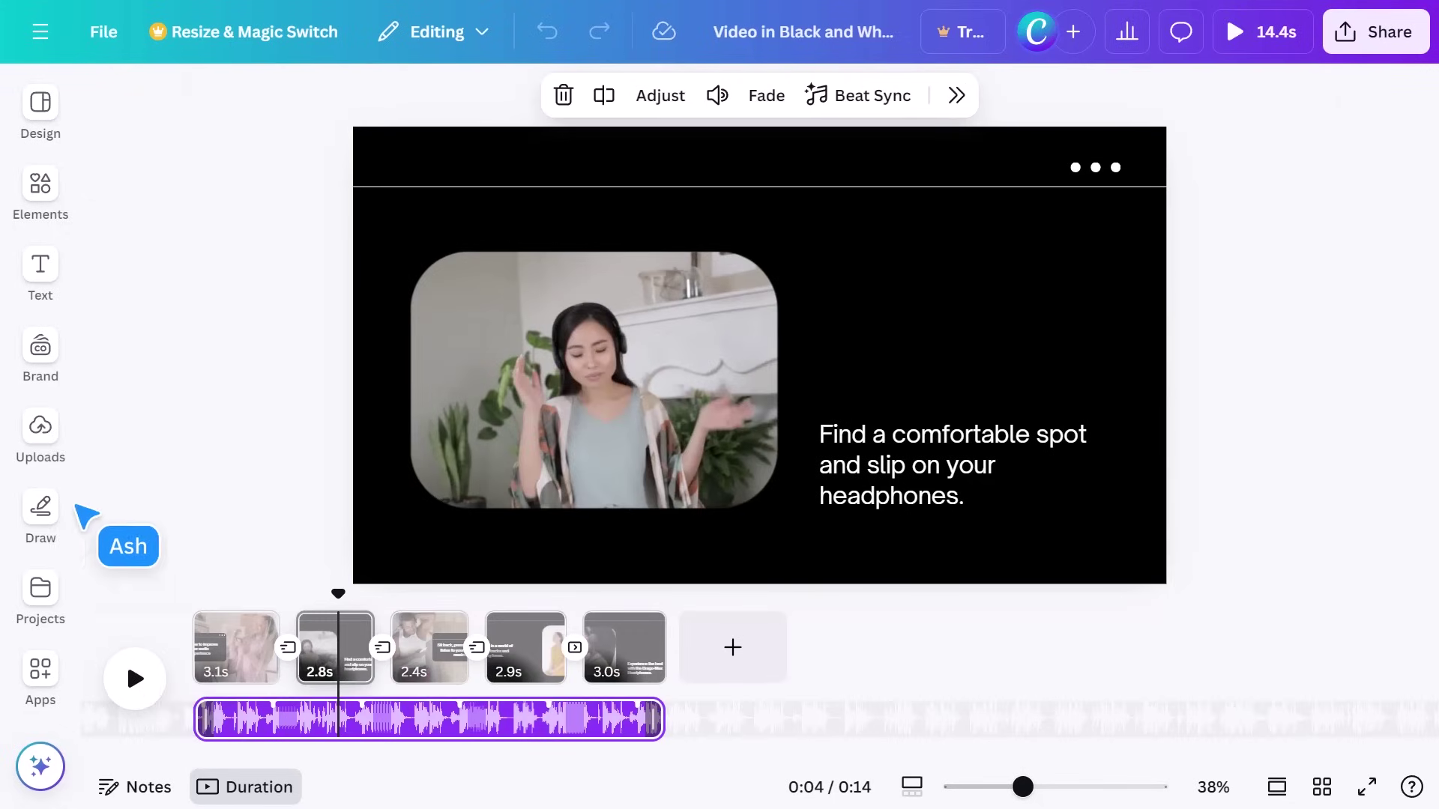
Replace the second scene's clip with the office-building Business video, trimmed to 3.3 seconds
{"action": "left_click", "coordinate": [45, 189]}
{"action": "scroll", "coordinate": [93, 398], "scroll_direction": "down", "scroll_amount": 5}
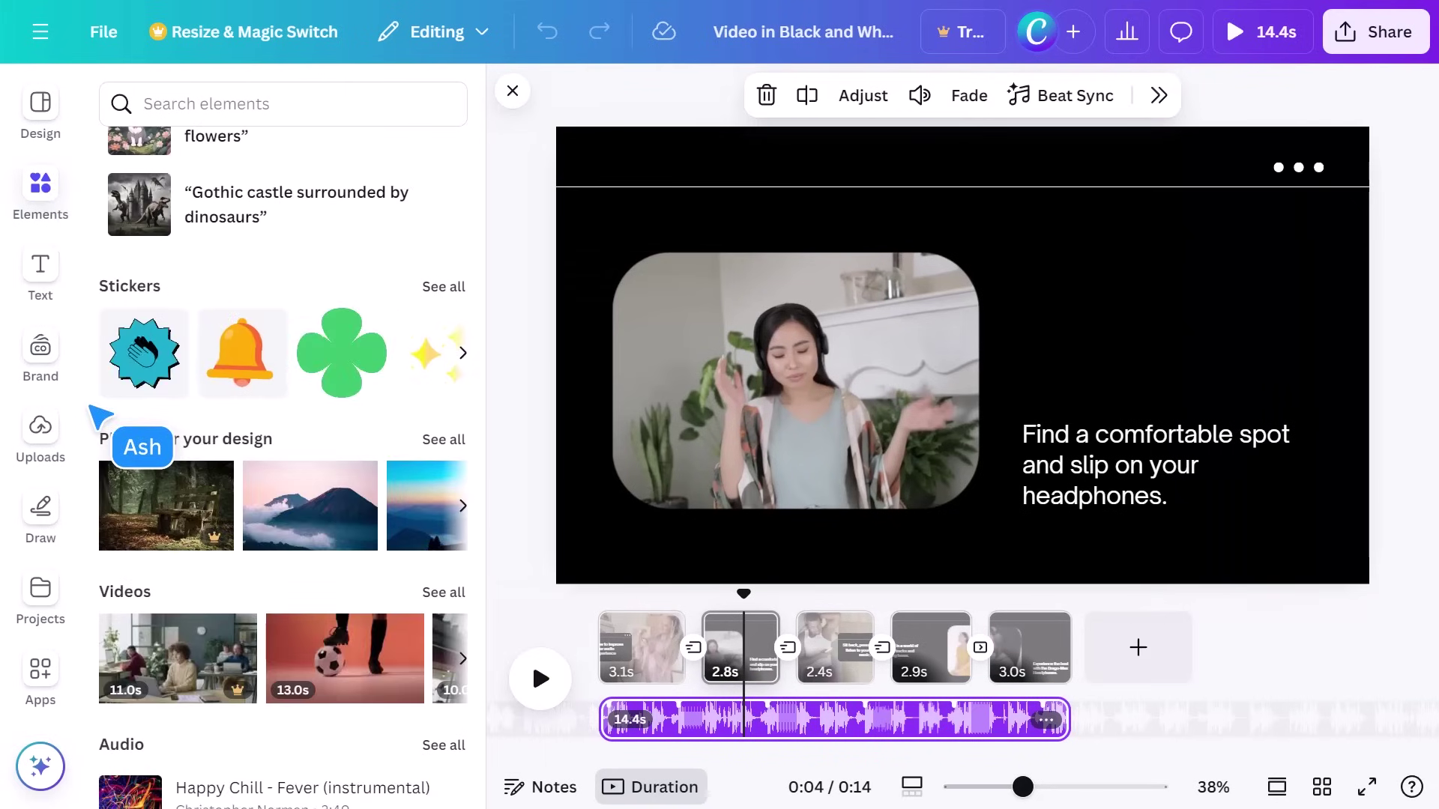
{"action": "scroll", "coordinate": [93, 405], "scroll_direction": "down", "scroll_amount": 4}
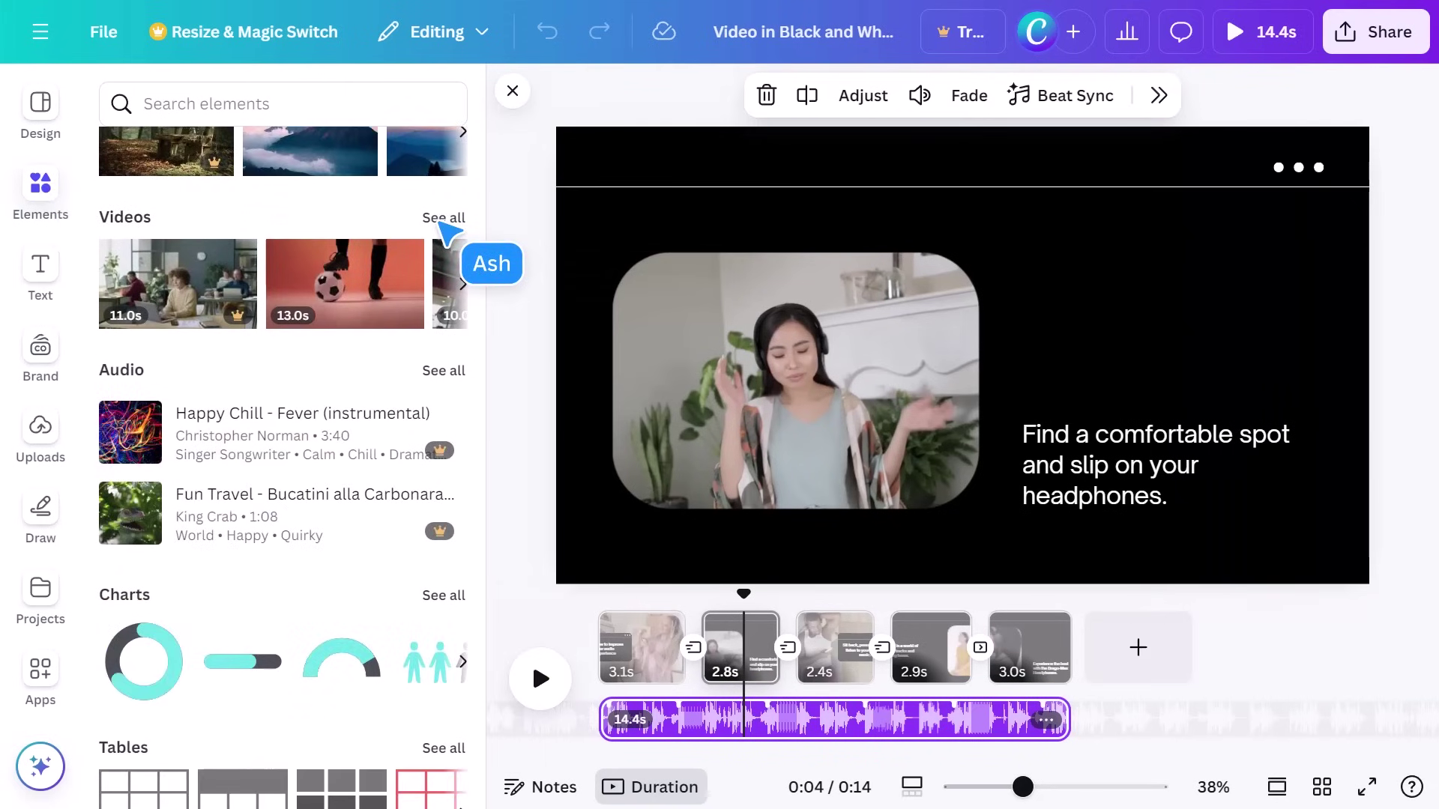
{"action": "left_click", "coordinate": [441, 223]}
{"action": "left_click_drag", "start_coordinate": [275, 287], "coordinate": [685, 366]}
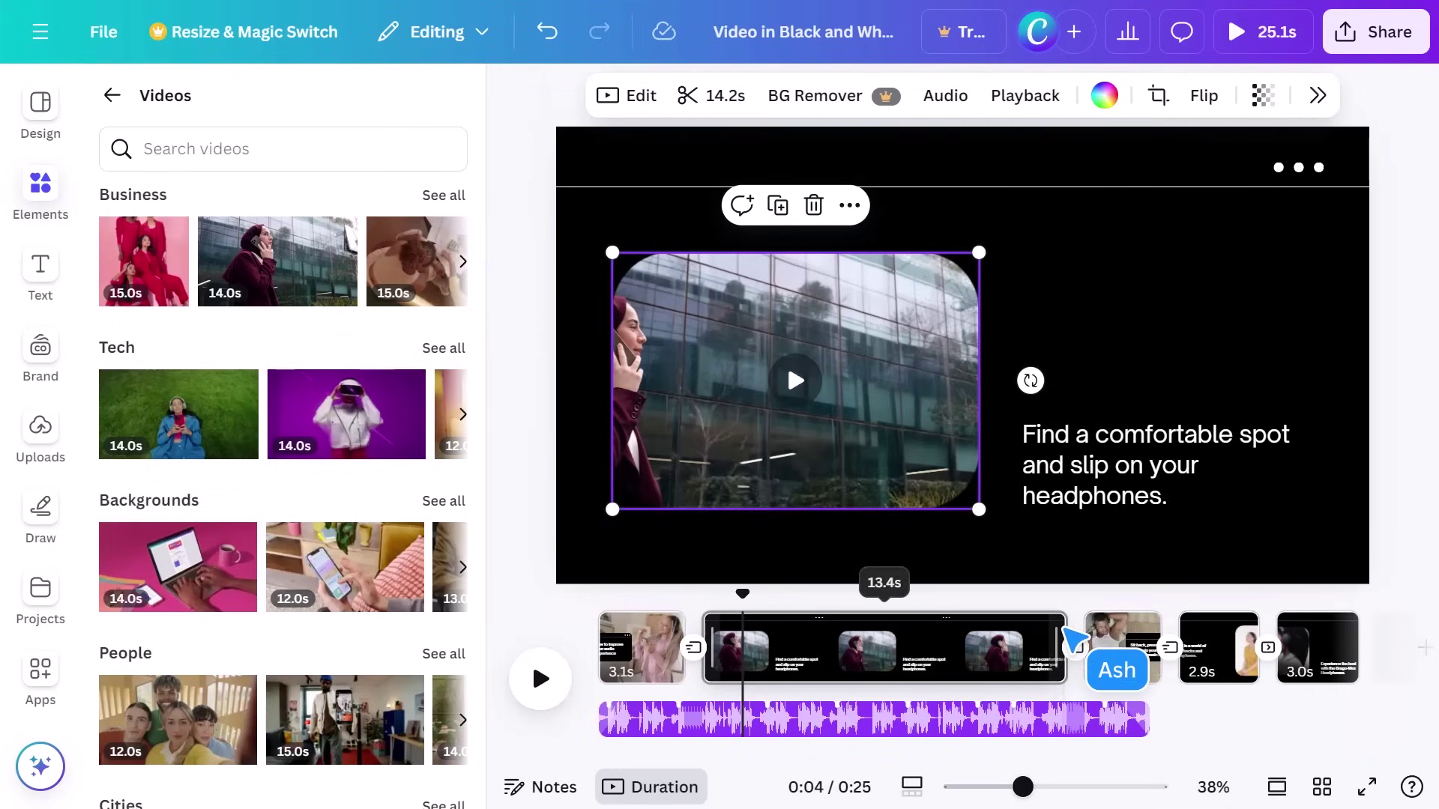
{"action": "left_click_drag", "start_coordinate": [1064, 636], "coordinate": [798, 651]}
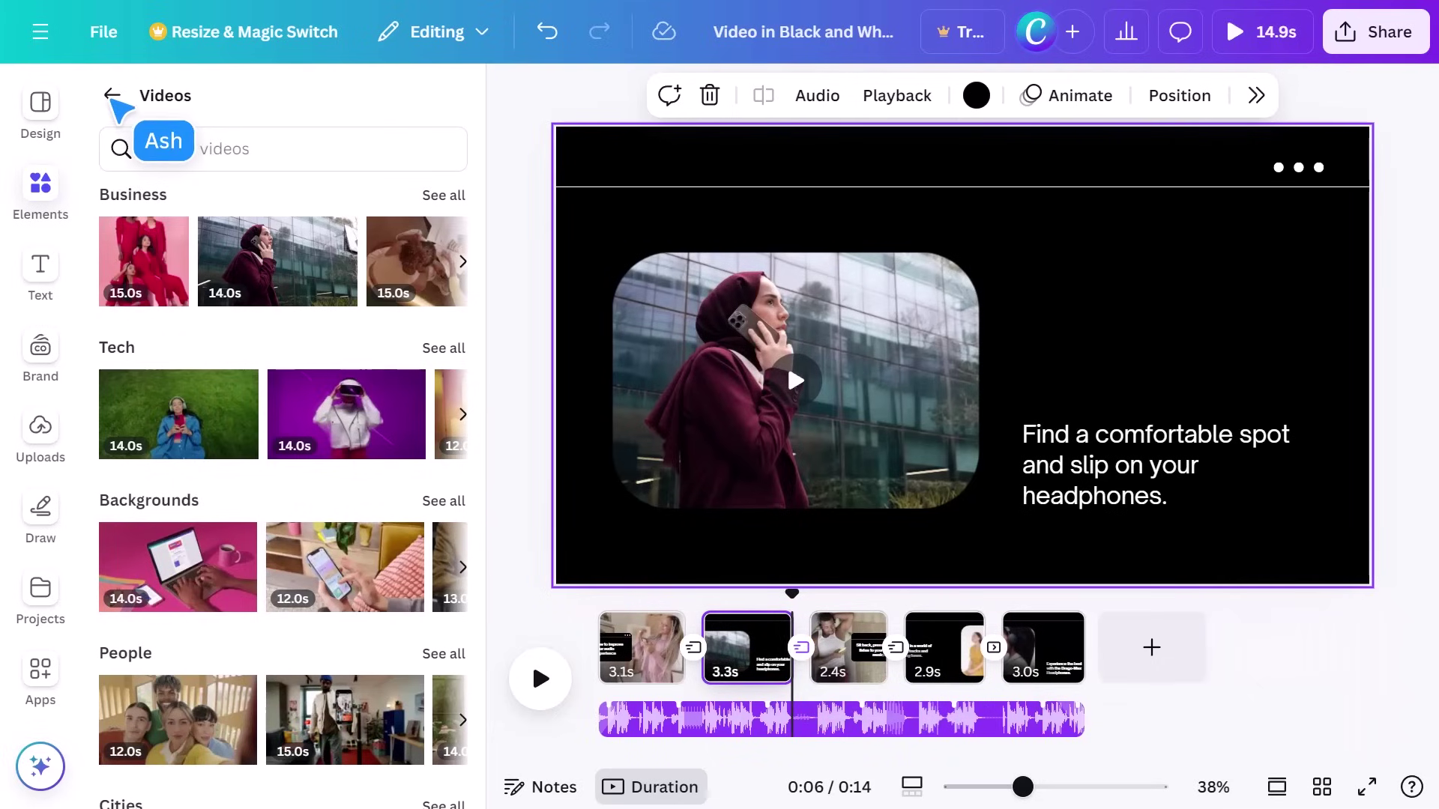
Add a new music track from the Audio library to the video timeline
{"action": "left_click", "coordinate": [113, 96]}
{"action": "scroll", "coordinate": [101, 315], "scroll_direction": "down", "scroll_amount": 3}
{"action": "scroll", "coordinate": [103, 314], "scroll_direction": "down", "scroll_amount": 1}
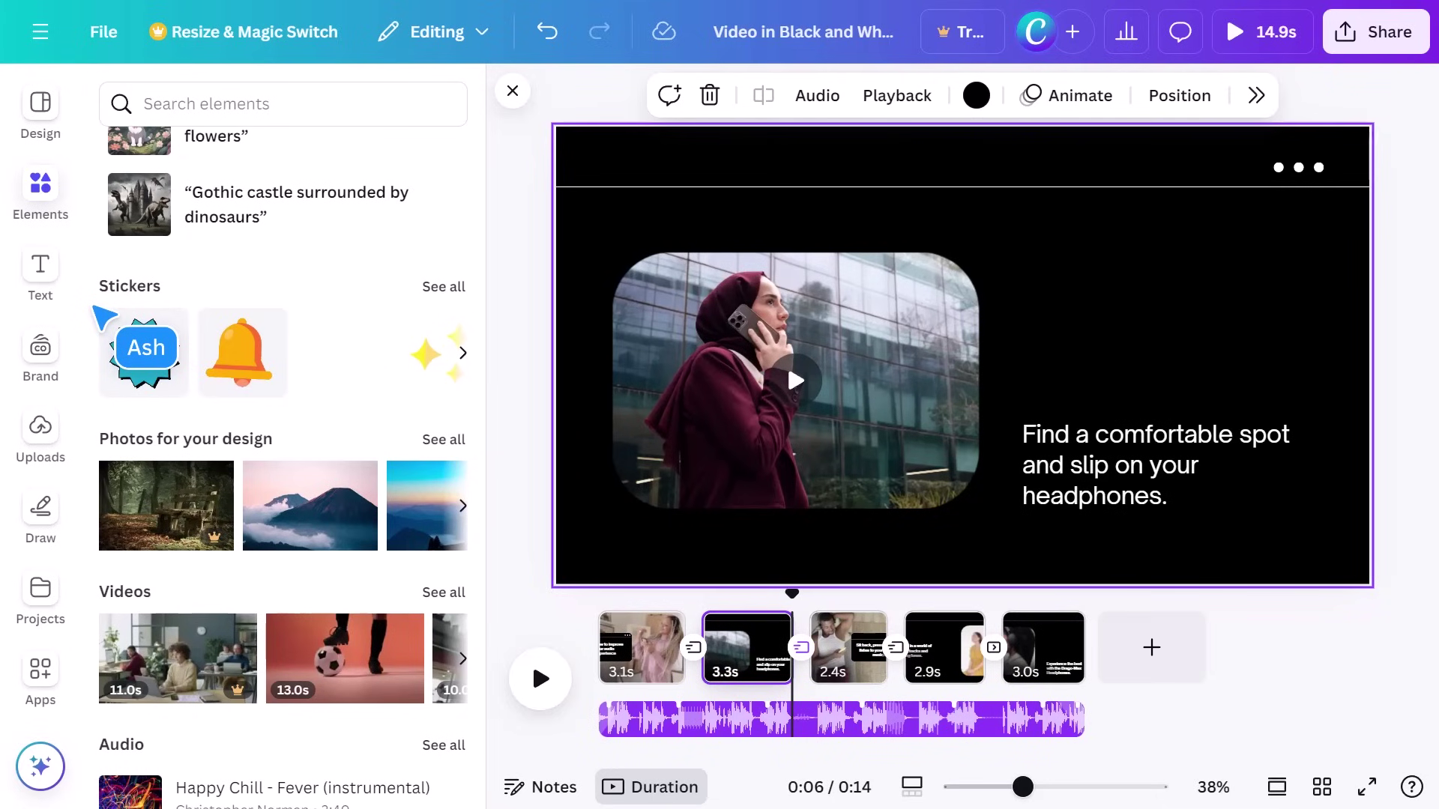
{"action": "scroll", "coordinate": [104, 316], "scroll_direction": "down", "scroll_amount": 4}
{"action": "left_click", "coordinate": [450, 296]}
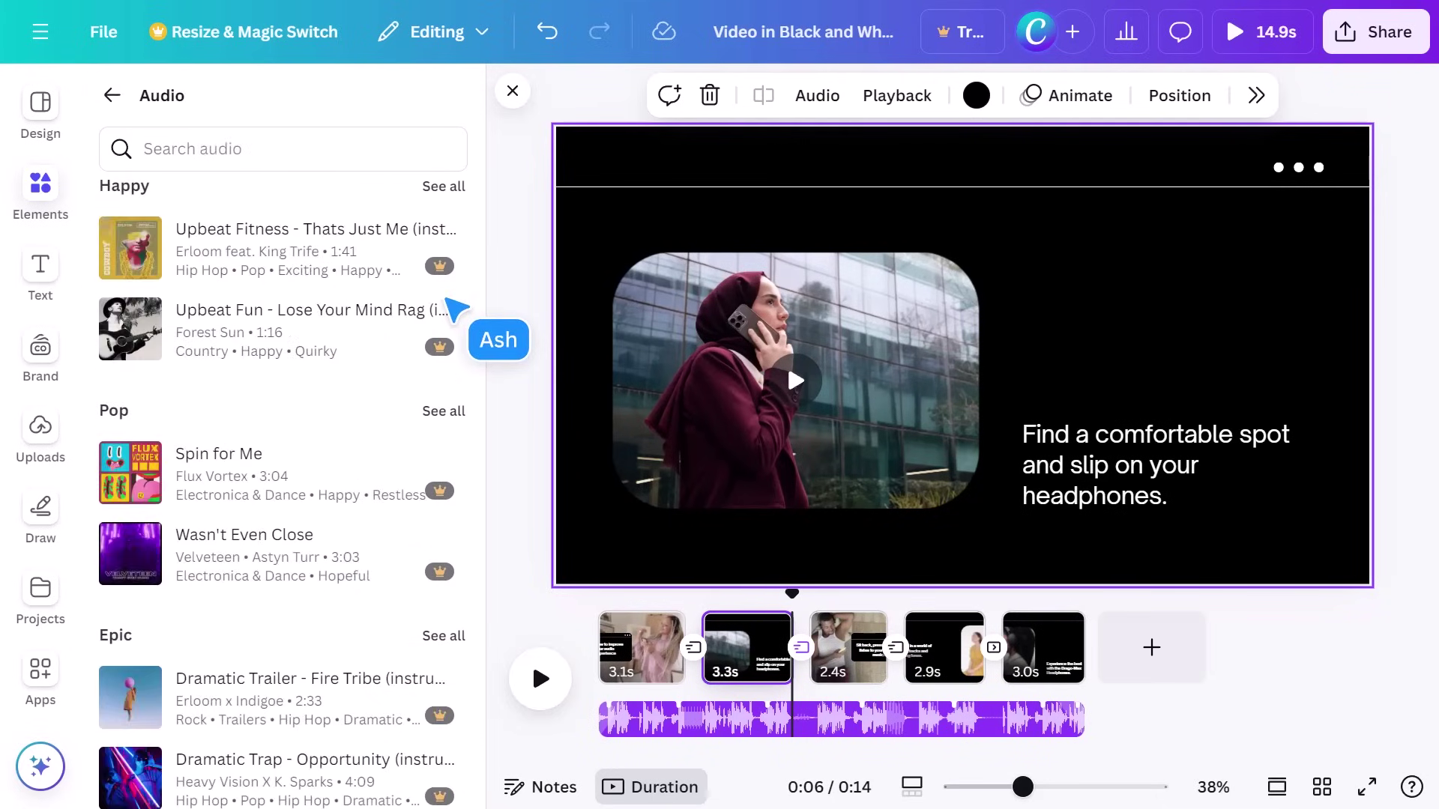
{"action": "left_click_drag", "start_coordinate": [160, 273], "coordinate": [613, 686]}
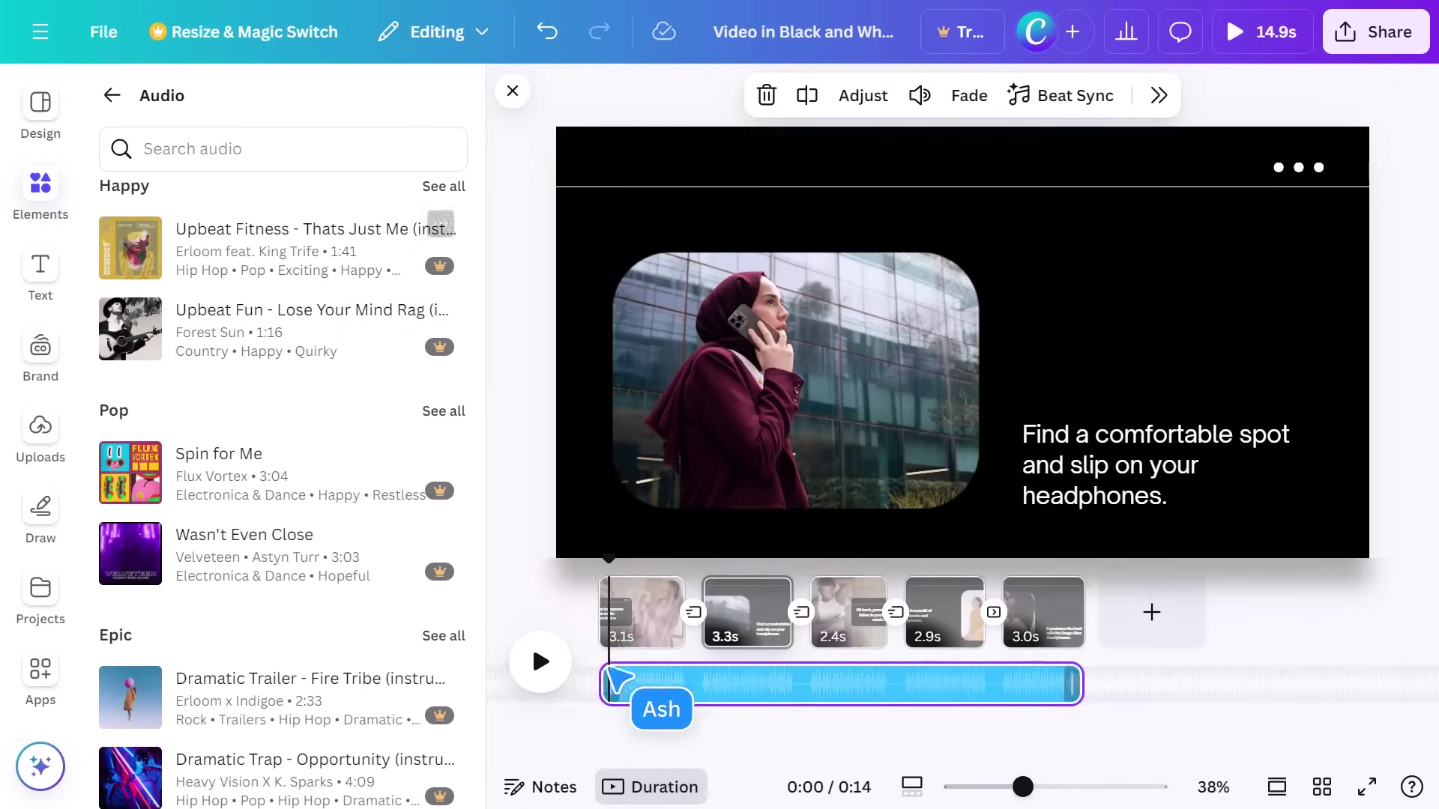
{"action": "left_click", "coordinate": [512, 91]}
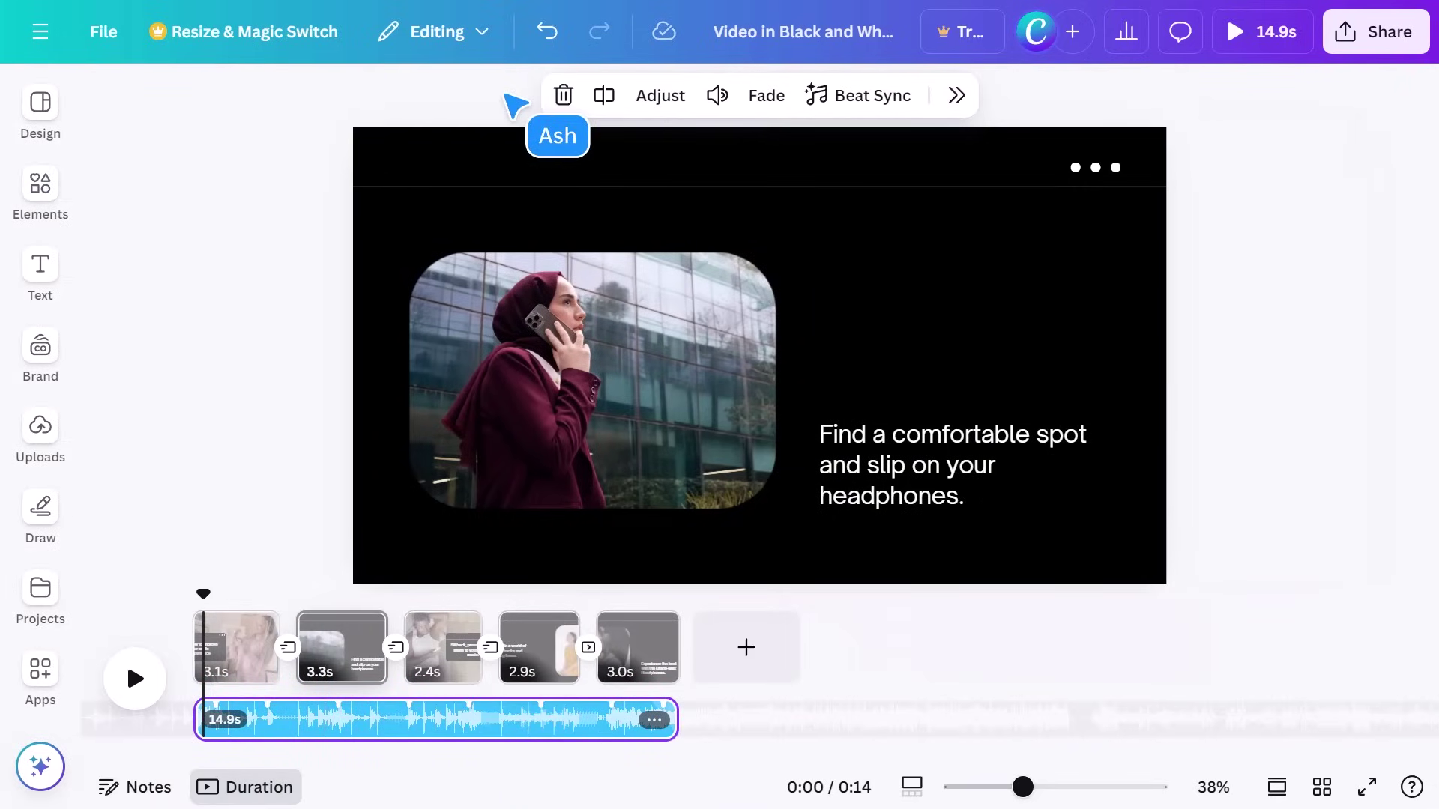
Give the first scene's title a Baseline text animation and open its transition to scene two
{"action": "left_click", "coordinate": [241, 652]}
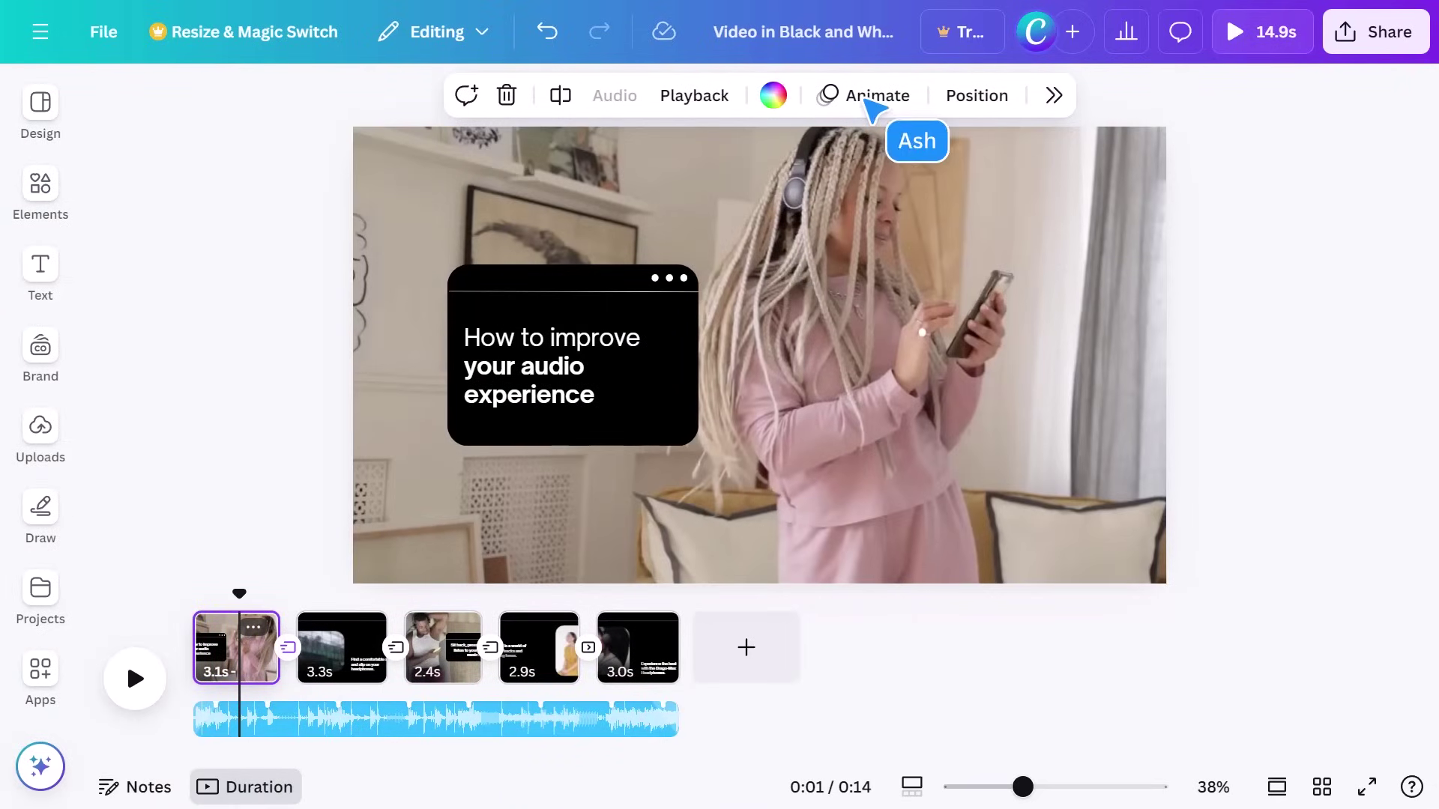
{"action": "left_click", "coordinate": [870, 99]}
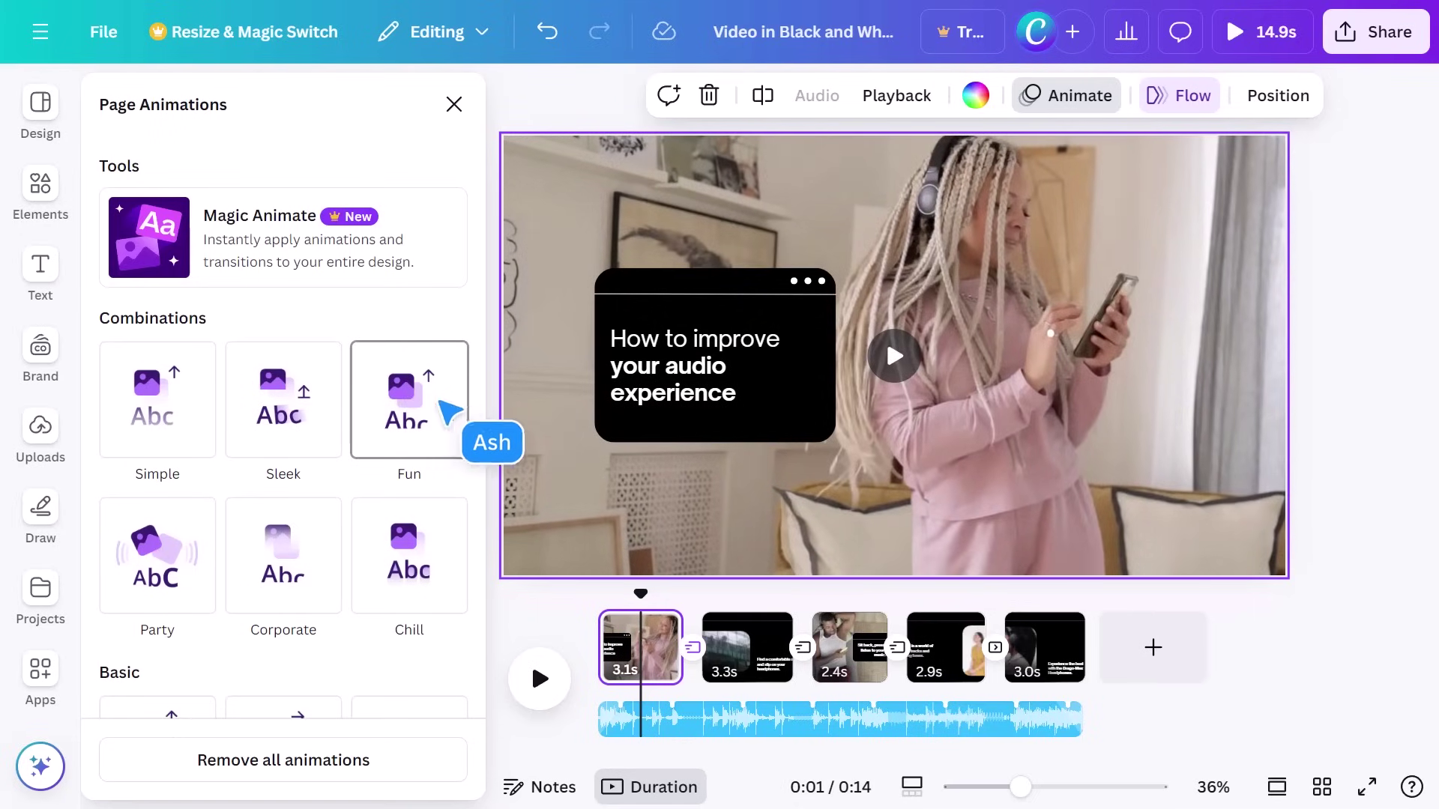
{"action": "left_click", "coordinate": [631, 373]}
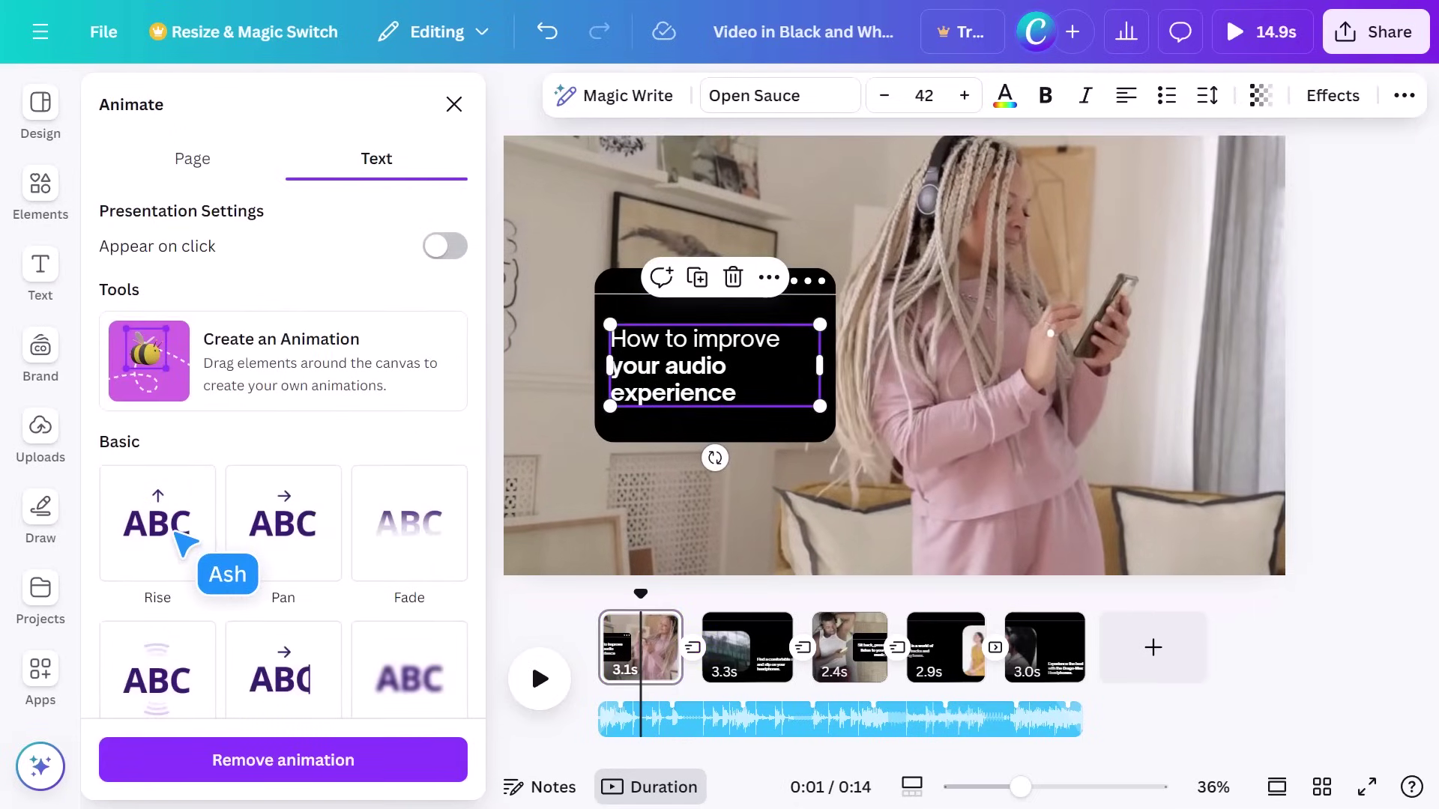
{"action": "scroll", "coordinate": [229, 634], "scroll_direction": "down", "scroll_amount": 4}
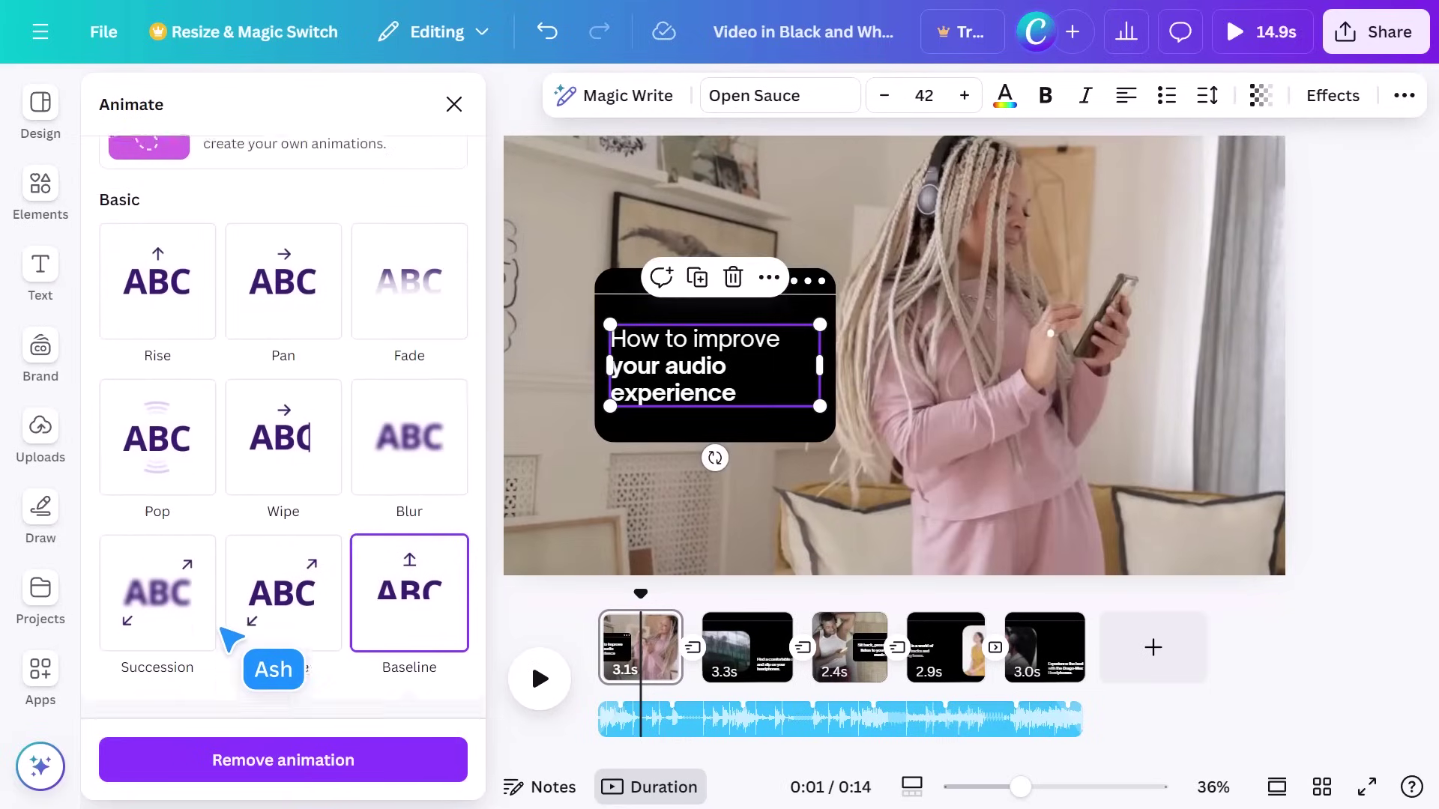
{"action": "scroll", "coordinate": [228, 633], "scroll_direction": "down", "scroll_amount": 1}
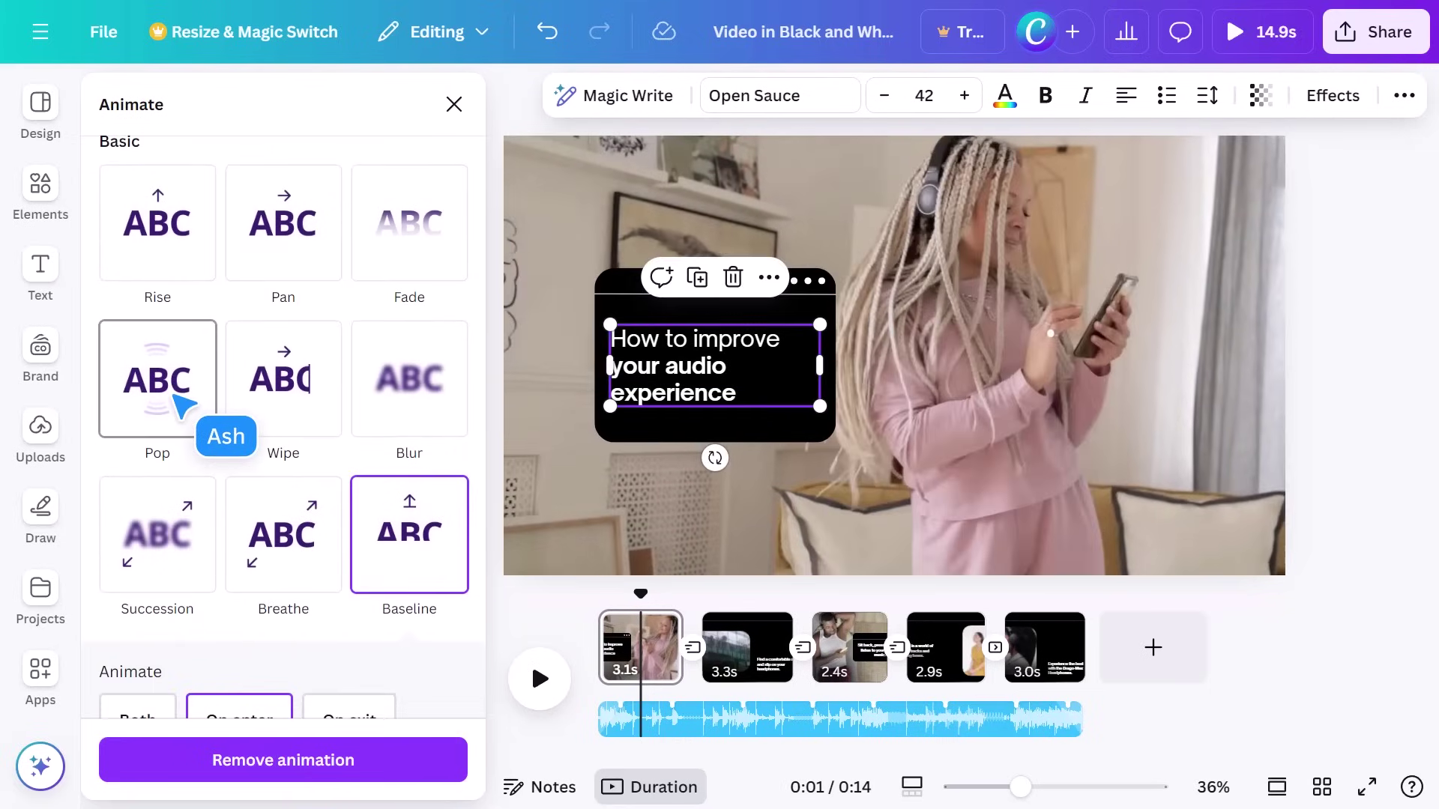
{"action": "left_click", "coordinate": [453, 105]}
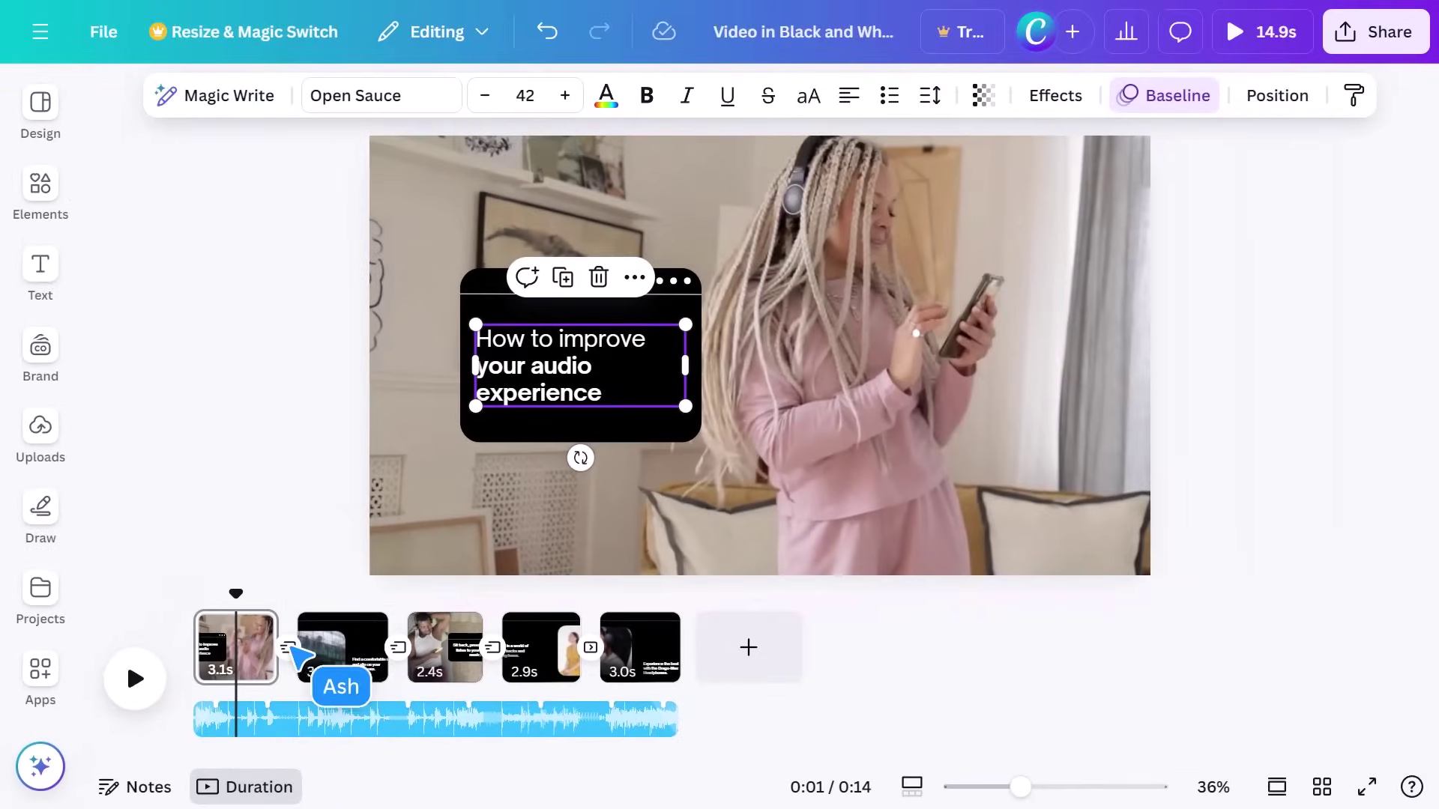
{"action": "left_click", "coordinate": [288, 649]}
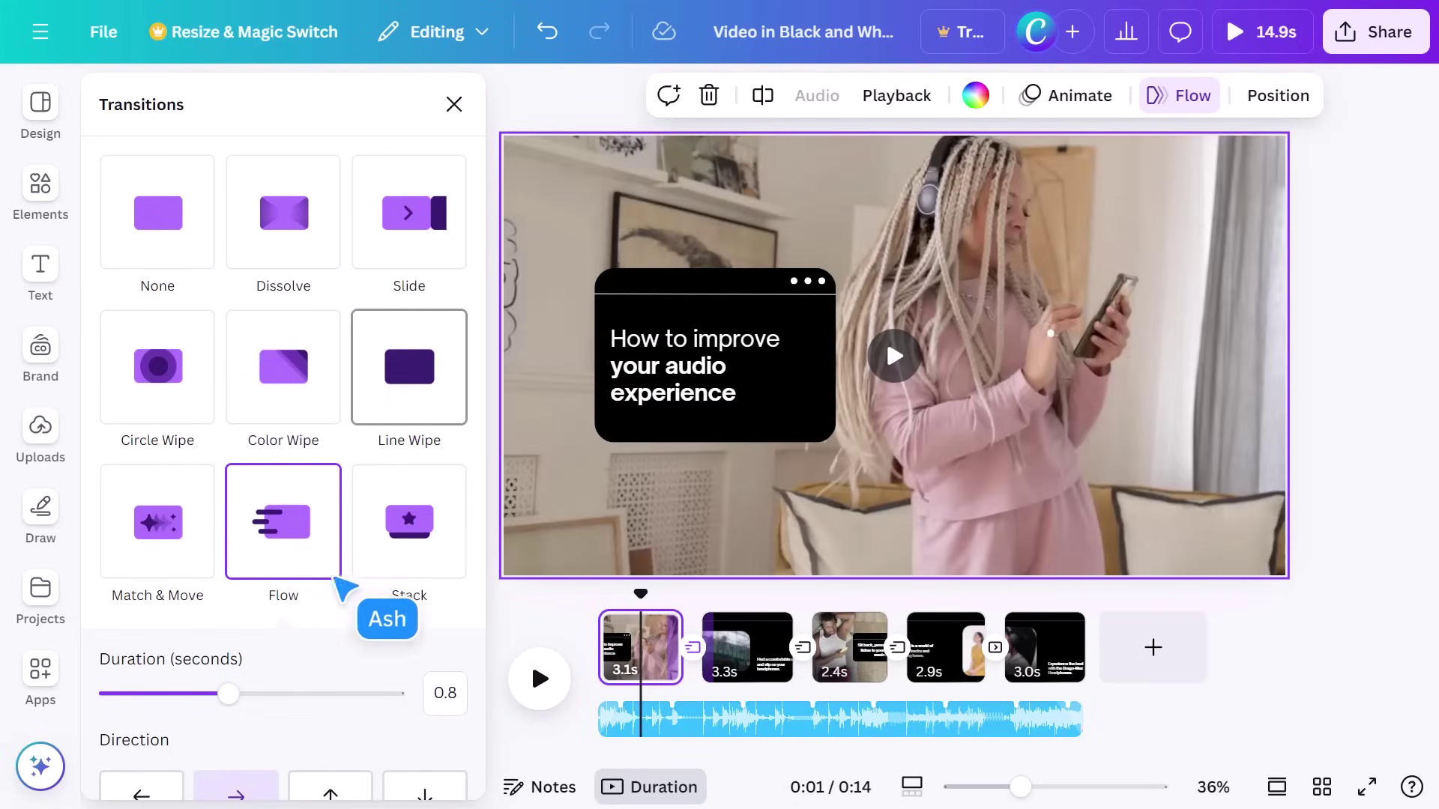
{"action": "left_click_drag", "start_coordinate": [228, 694], "coordinate": [296, 694]}
{"action": "scroll", "coordinate": [305, 719], "scroll_direction": "down", "scroll_amount": 3}
{"action": "scroll", "coordinate": [307, 745], "scroll_direction": "down", "scroll_amount": 2}
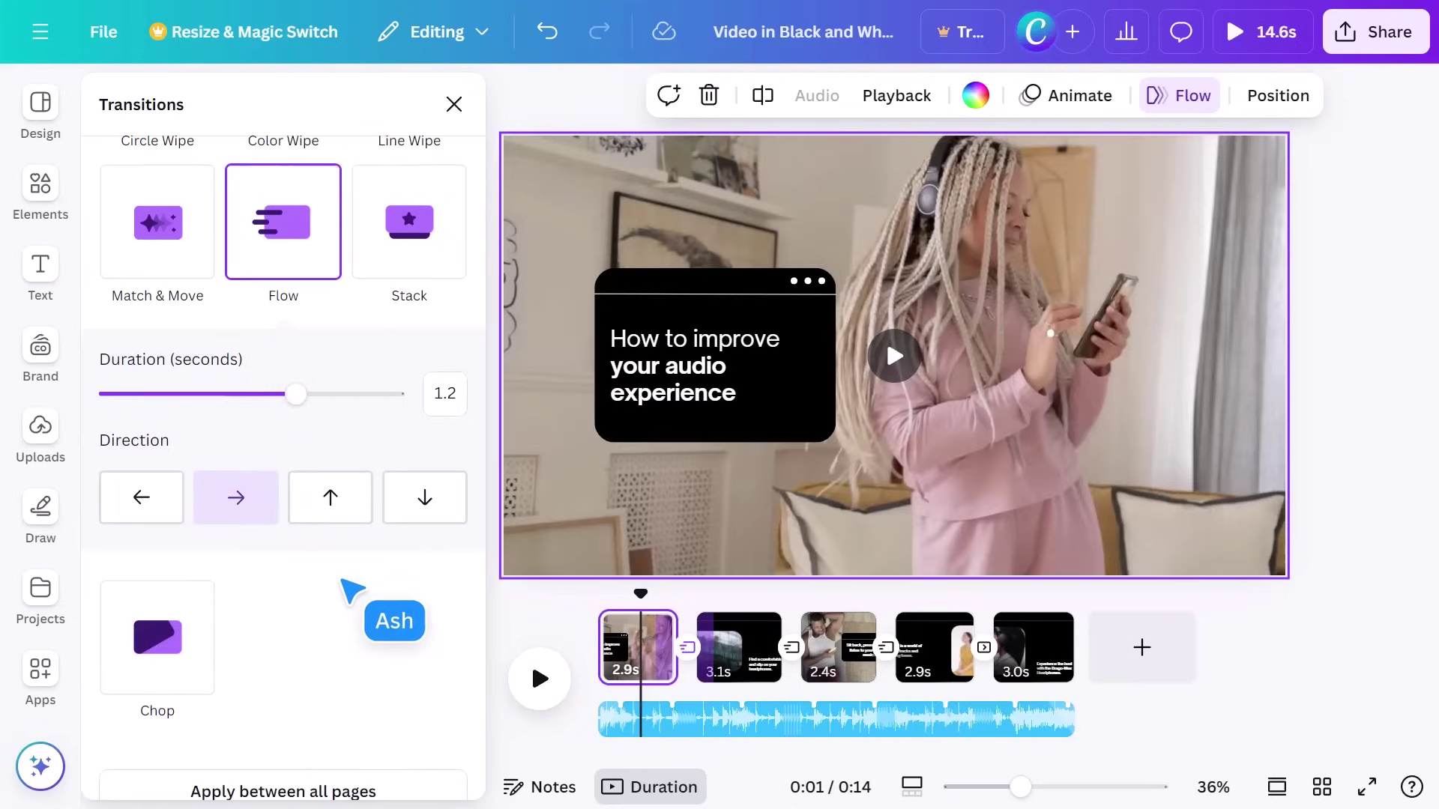
Set the Flow transition direction to Down and play the 14.6s video full screen
{"action": "left_click", "coordinate": [330, 497]}
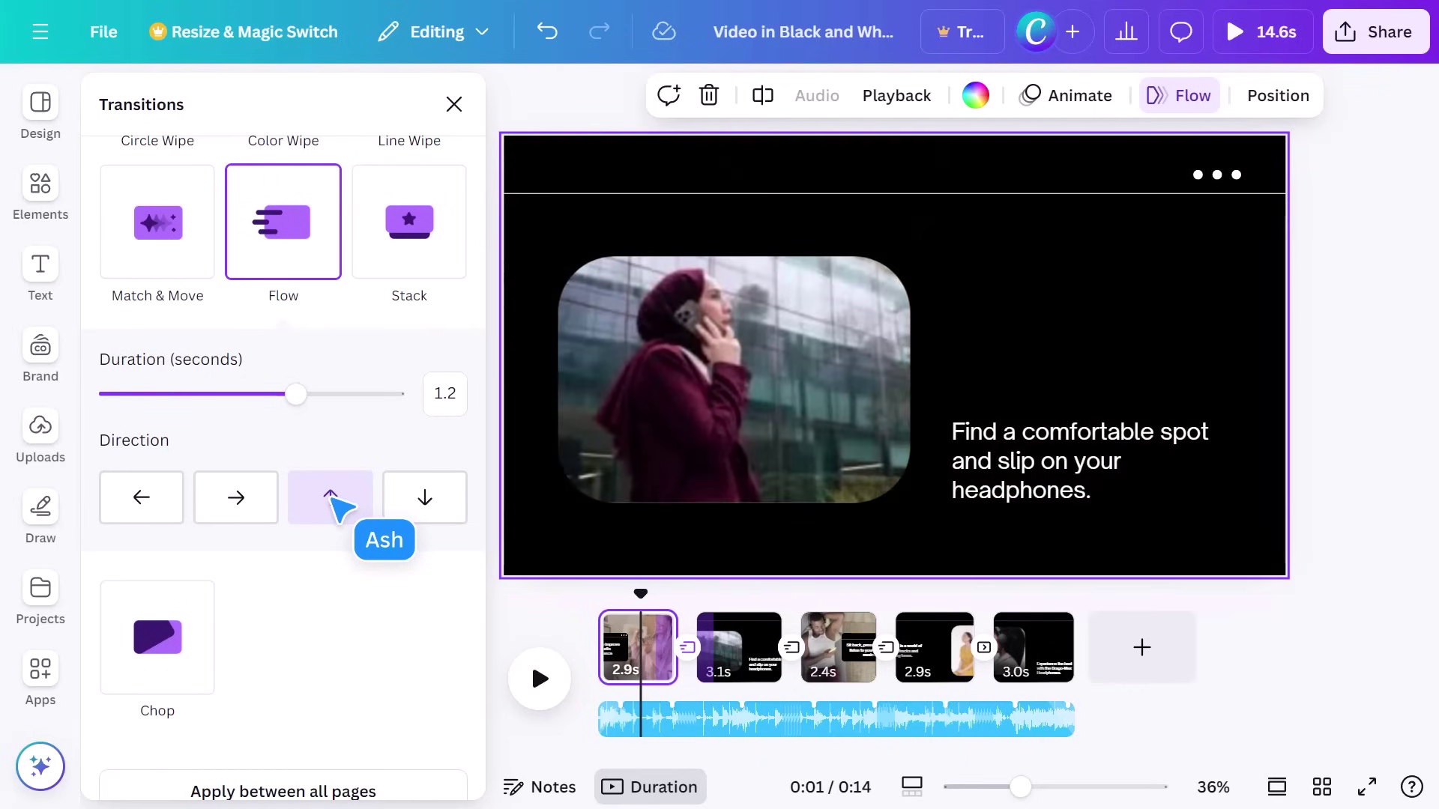
{"action": "left_click", "coordinate": [424, 499]}
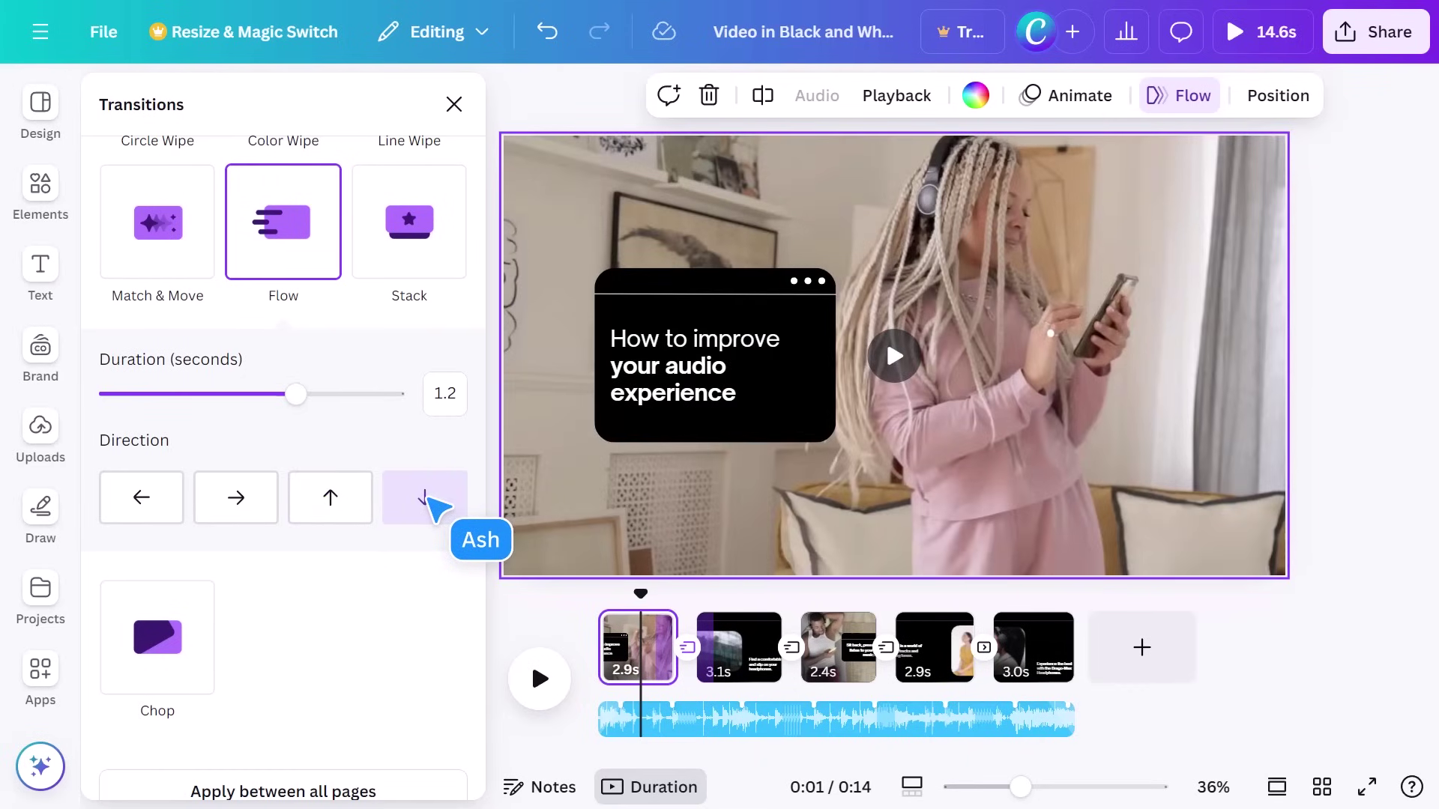
{"action": "left_click", "coordinate": [1248, 34]}
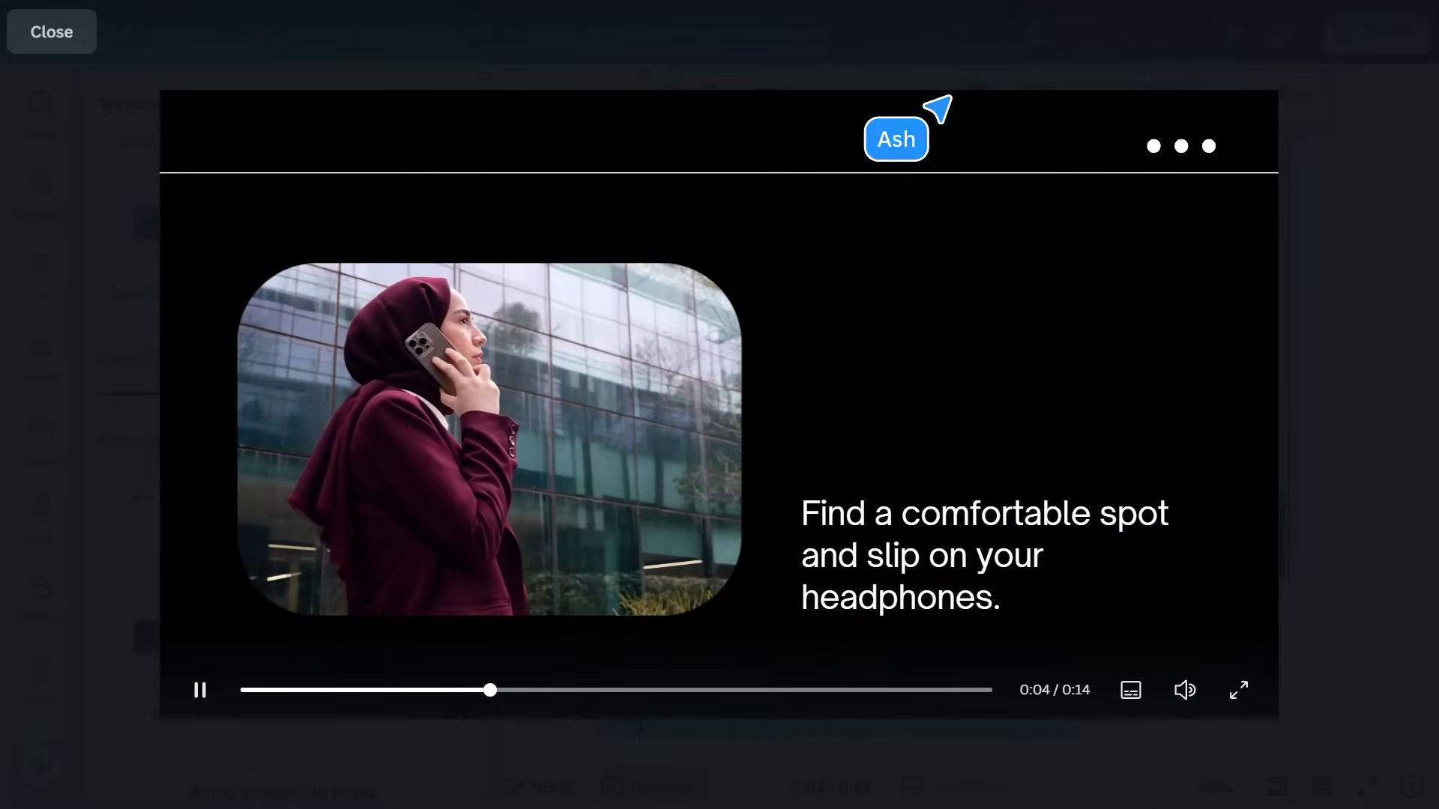
Exit the preview, look over the Download options, and show the Share on social platforms
{"action": "left_click", "coordinate": [54, 36]}
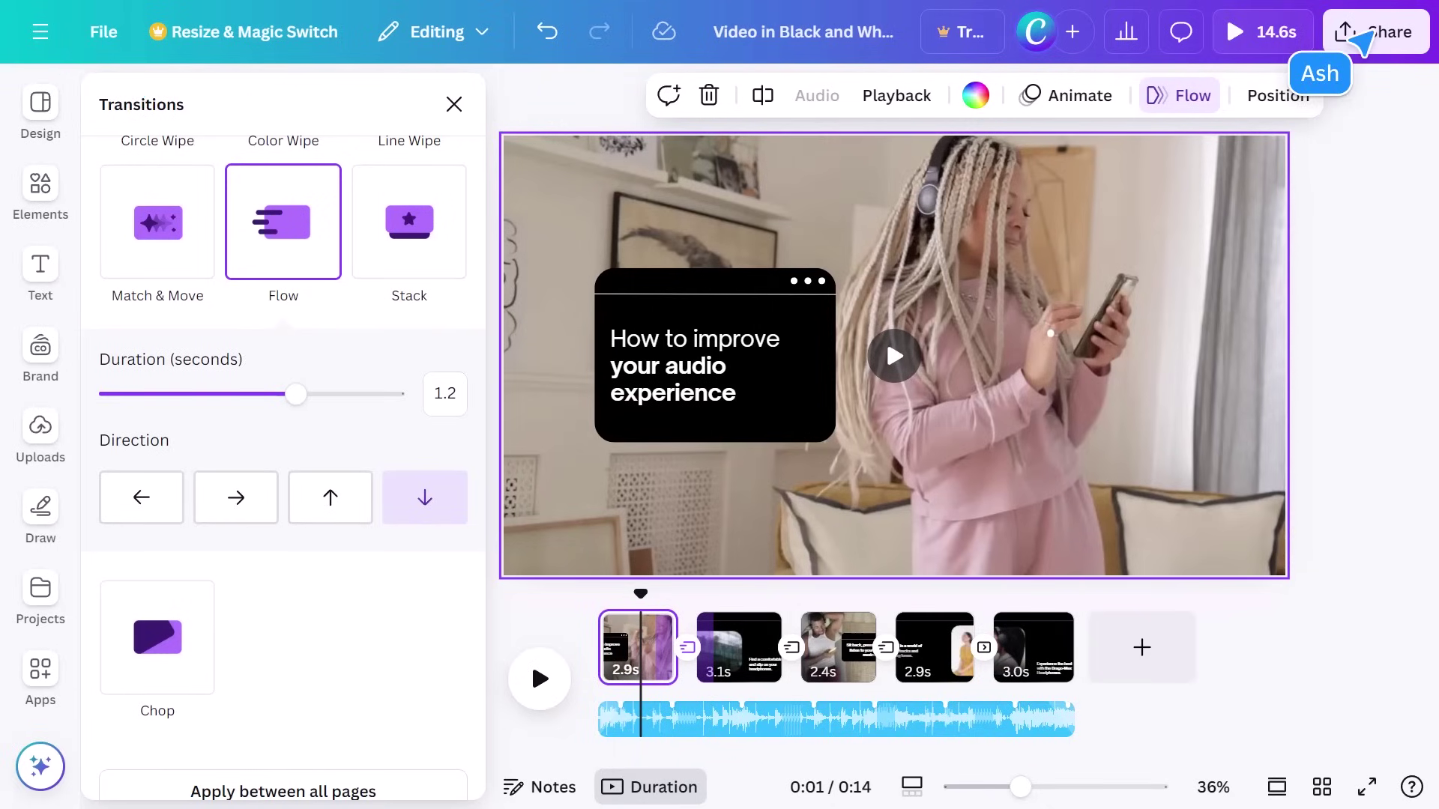
{"action": "left_click", "coordinate": [1349, 34]}
{"action": "left_click", "coordinate": [1113, 632]}
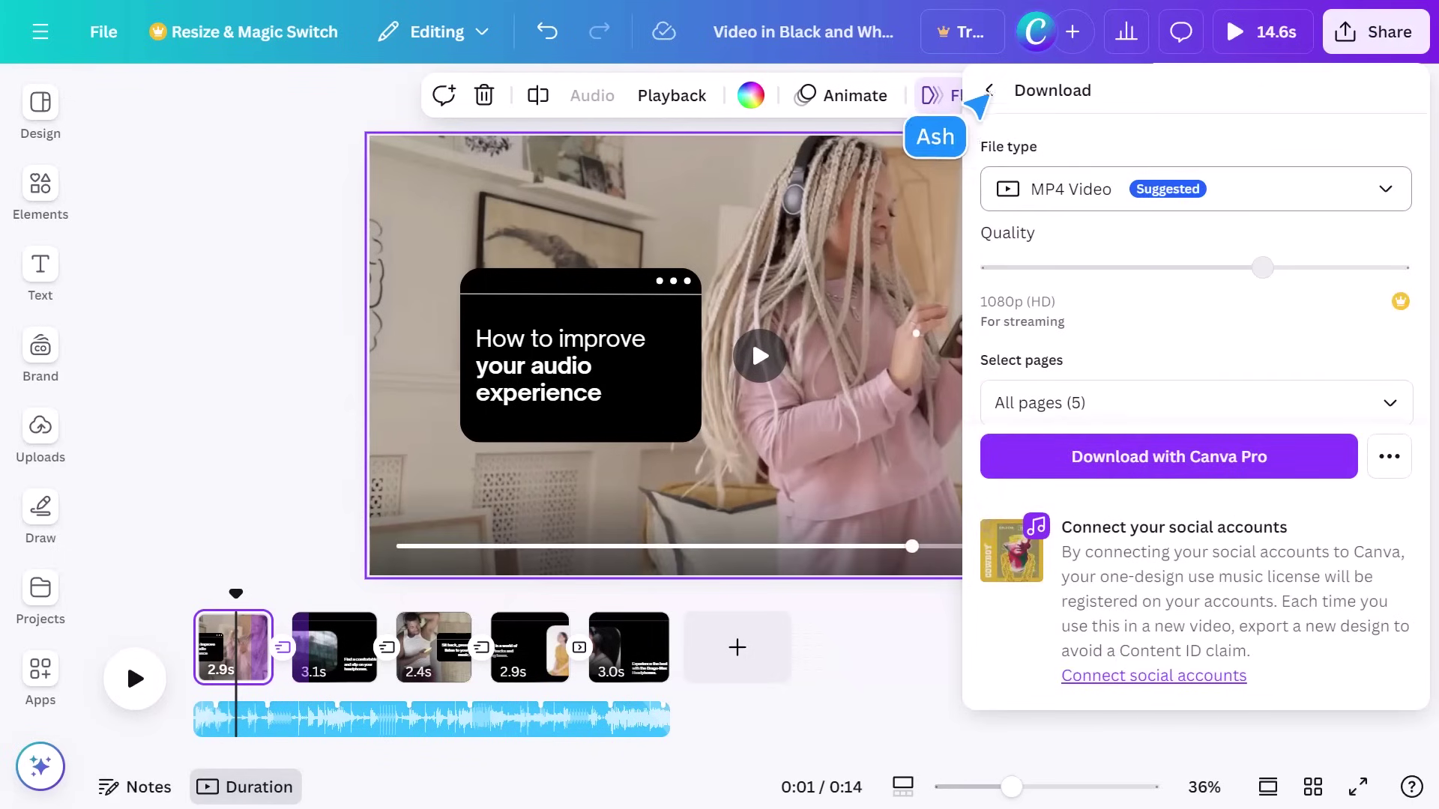
{"action": "left_click", "coordinate": [985, 93]}
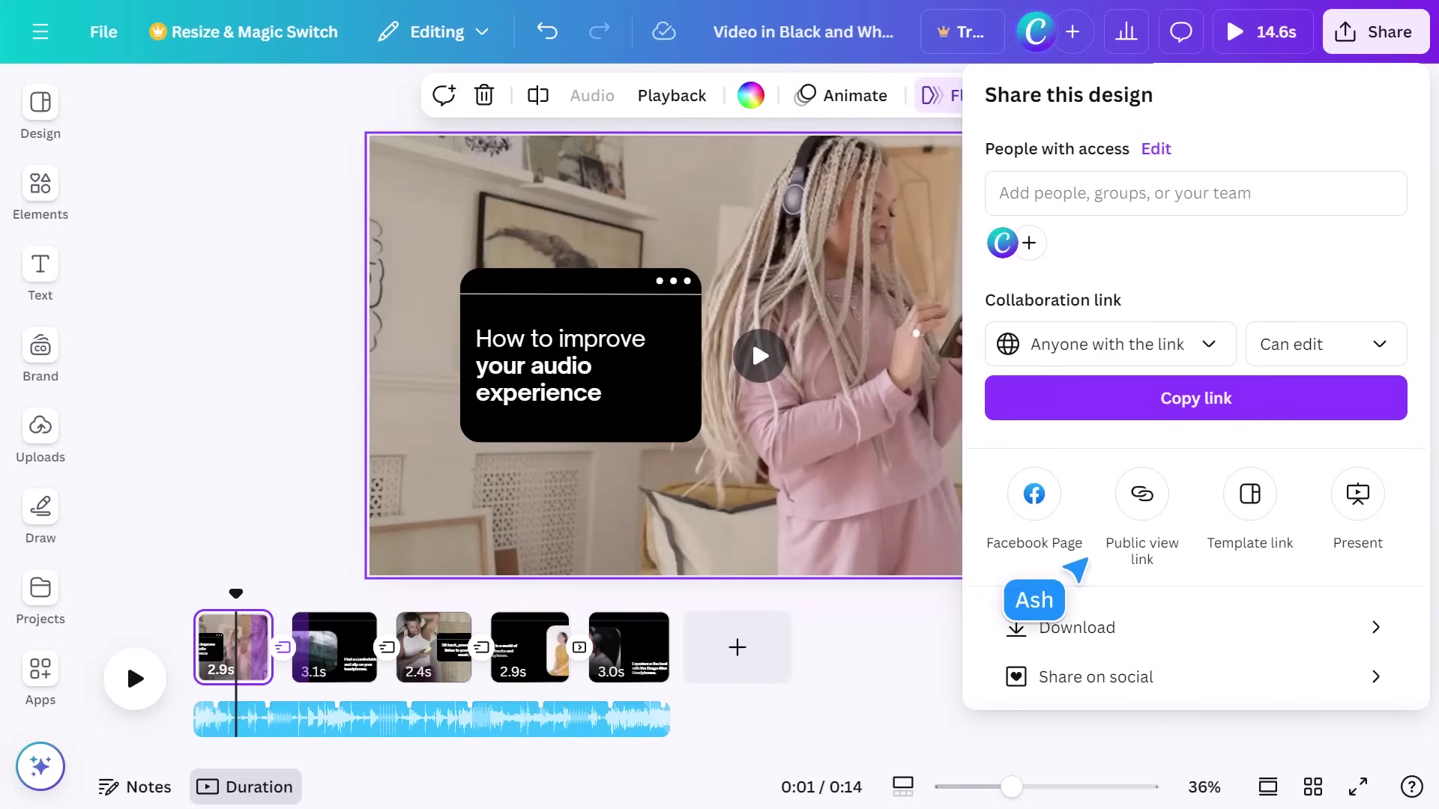
{"action": "left_click", "coordinate": [1069, 684]}
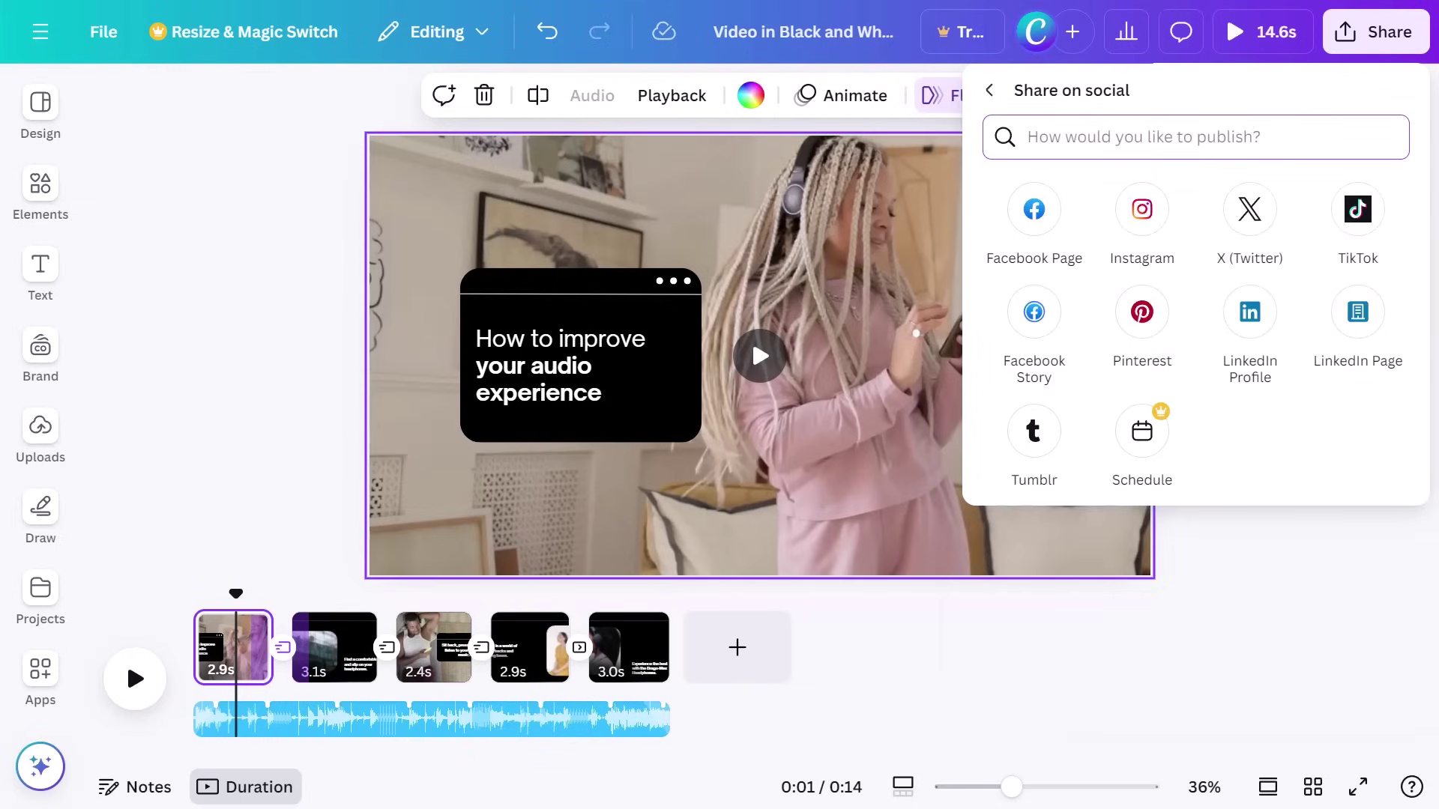